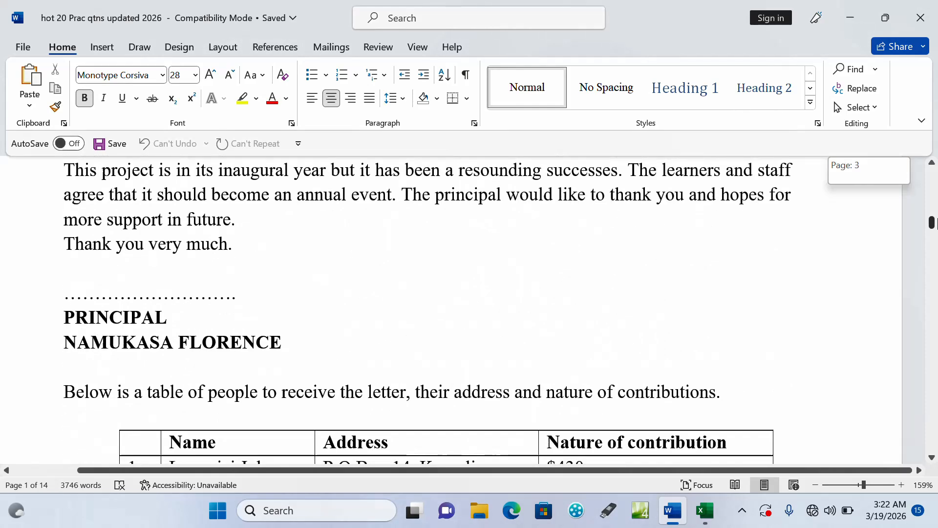
Find Question 4 under MS EXCEL in the practice questions document and examine its marks table
{"action": "left_click_drag", "start_coordinate": [934, 222], "coordinate": [935, 236]}
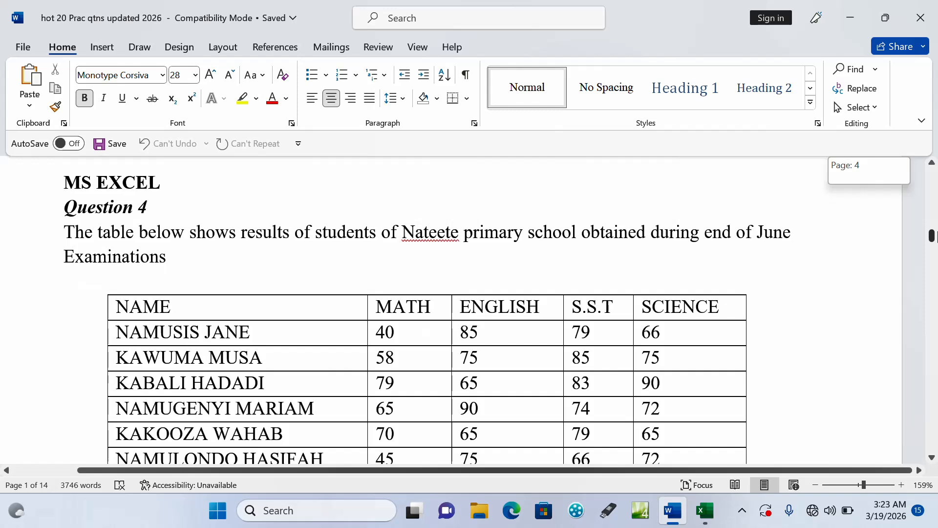
{"action": "left_click_drag", "start_coordinate": [935, 236], "coordinate": [935, 234]}
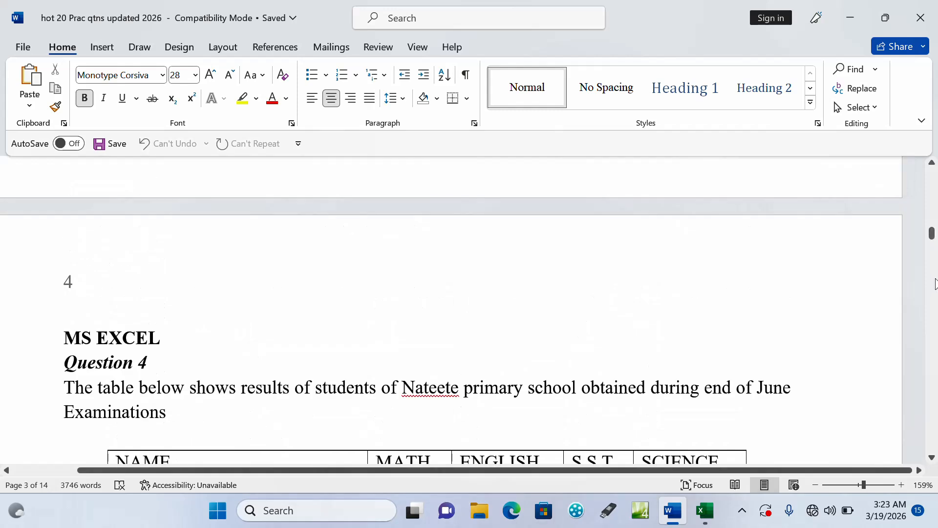
{"action": "left_click", "coordinate": [932, 458]}
{"action": "left_click", "coordinate": [932, 458]}
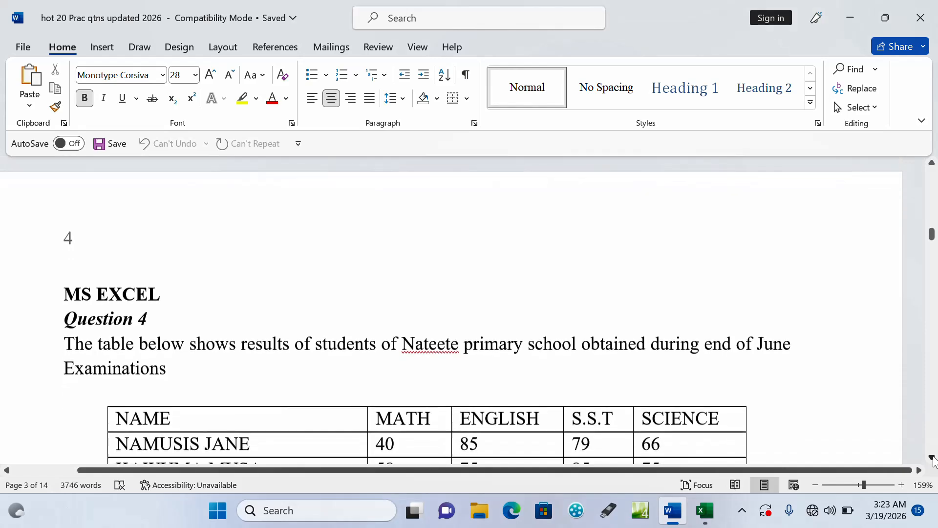
{"action": "left_click", "coordinate": [932, 457]}
{"action": "left_click", "coordinate": [933, 458]}
{"action": "left_click", "coordinate": [932, 457]}
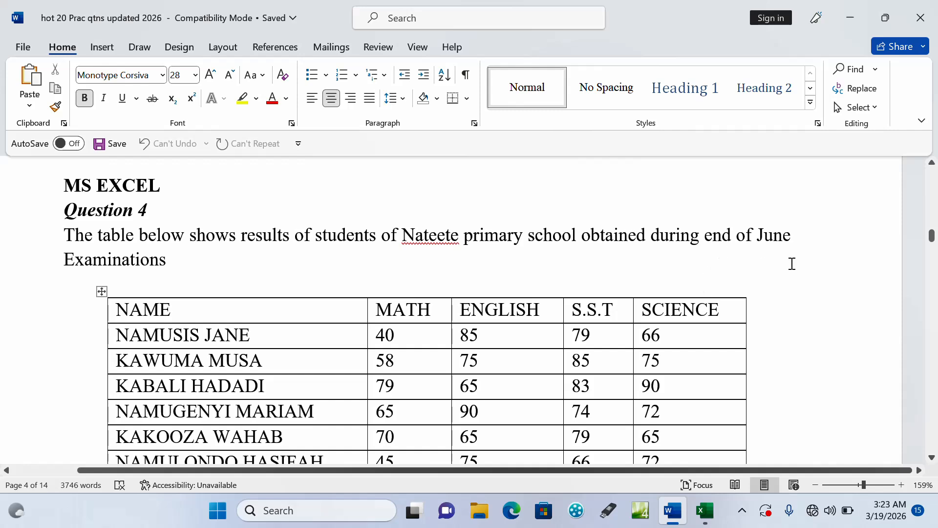
{"action": "left_click", "coordinate": [932, 460]}
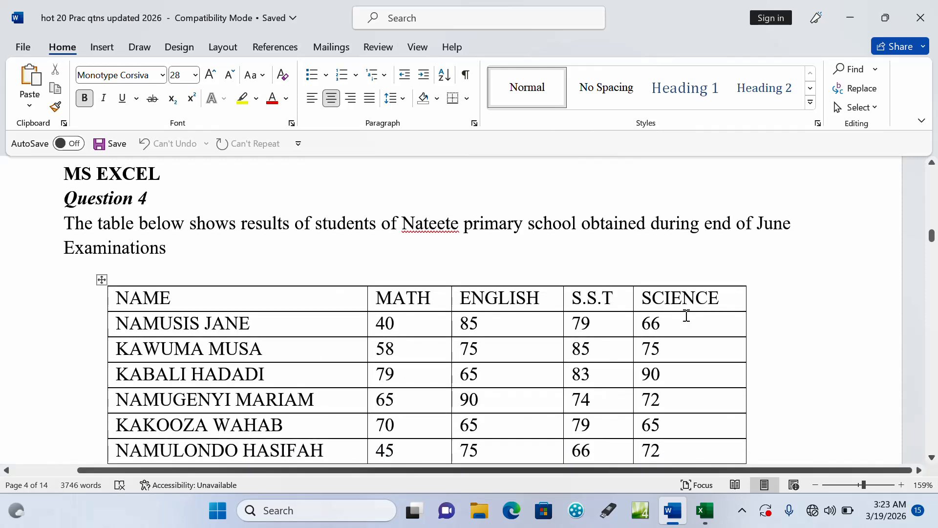
Open the Practice folder on the desktop and create a new Microsoft Excel worksheet in it
{"action": "left_click", "coordinate": [849, 11]}
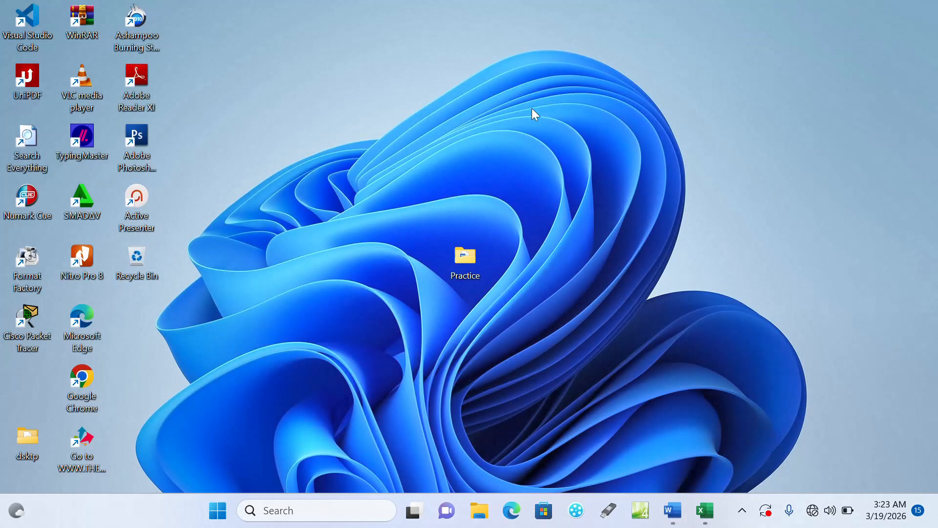
{"action": "double_click", "coordinate": [477, 270]}
{"action": "right_click", "coordinate": [455, 308]}
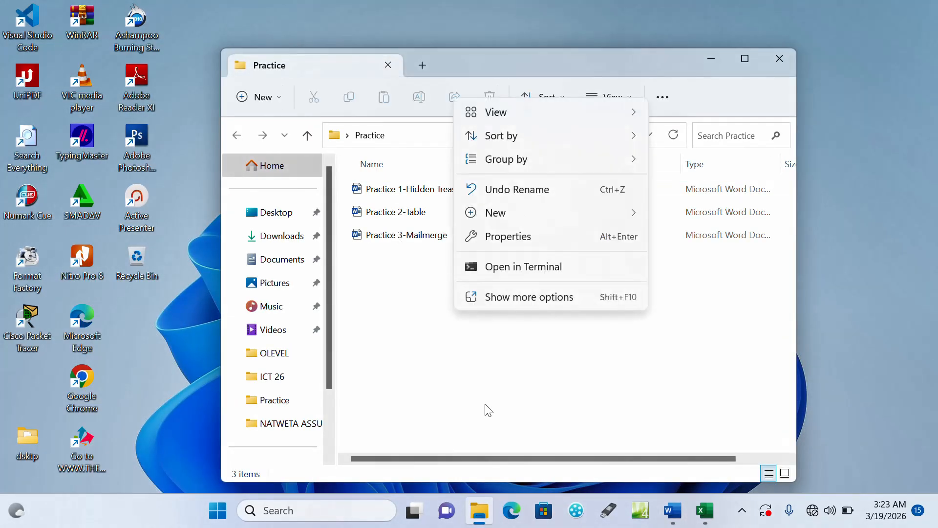
{"action": "mouse_move", "coordinate": [506, 212]}
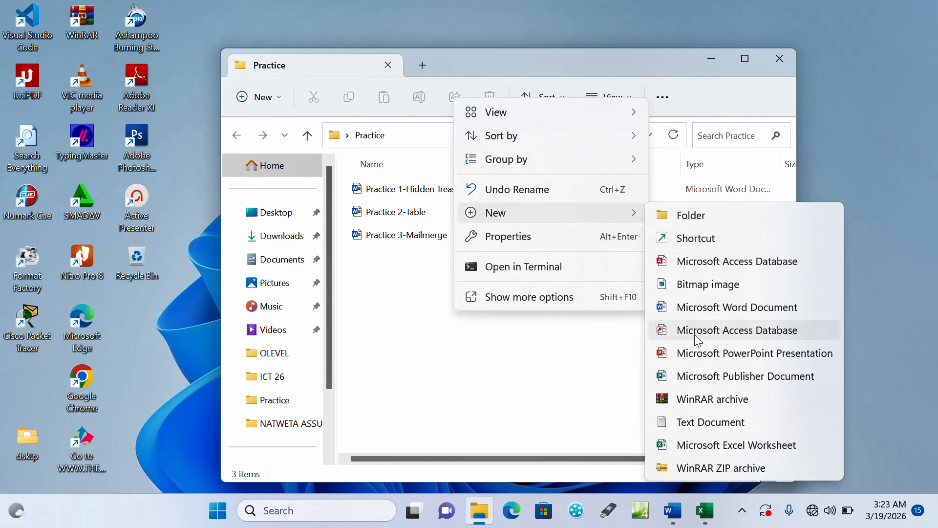
{"action": "left_click", "coordinate": [696, 446]}
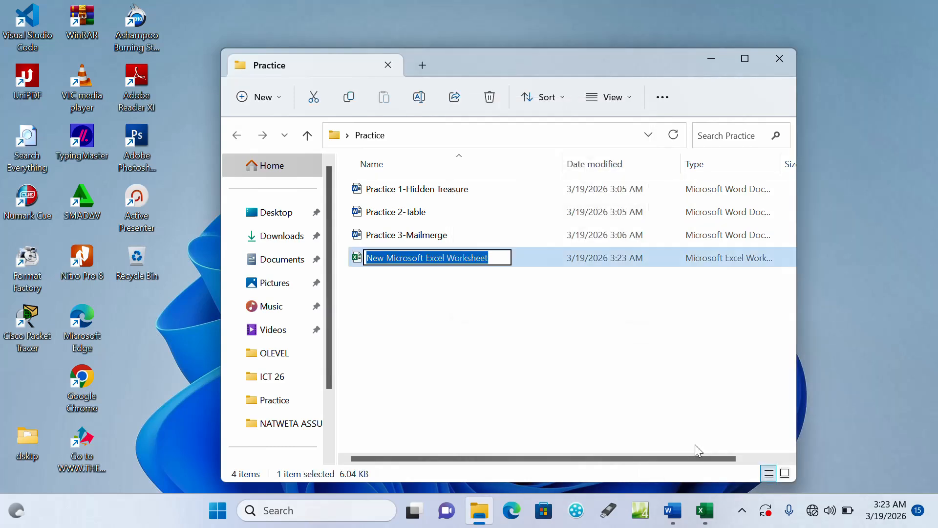
Name the new worksheet file "Practice 4-Marksheet" and open it in Excel
{"action": "type", "text": "Practice"}
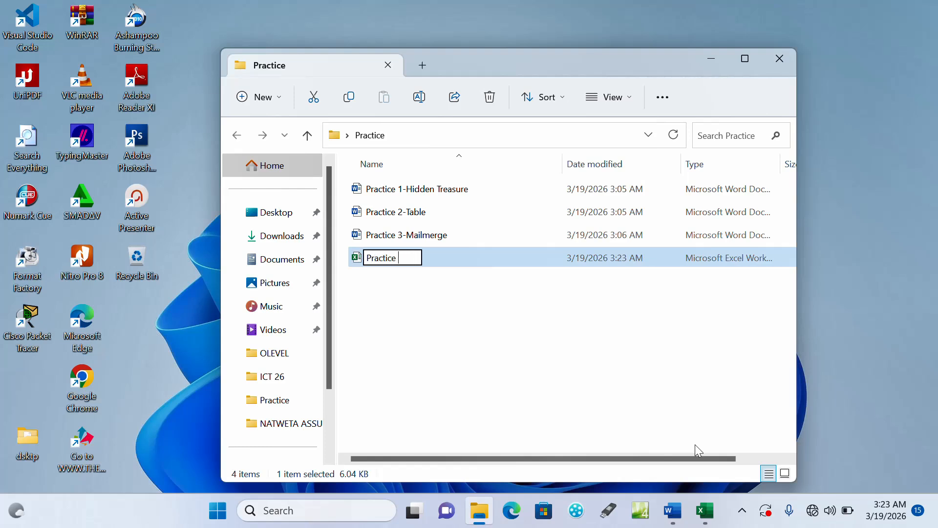
{"action": "type", "text": " 4-Mar"}
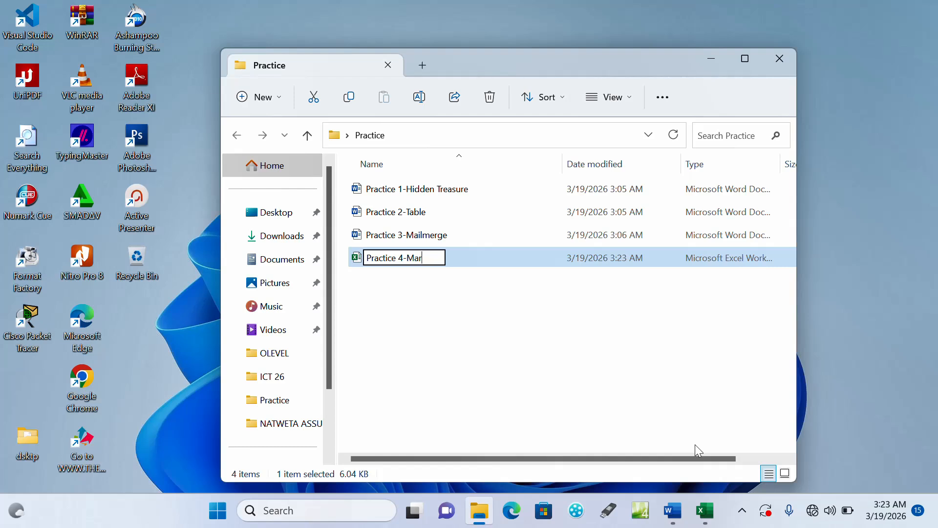
{"action": "type", "text": "ksheet"}
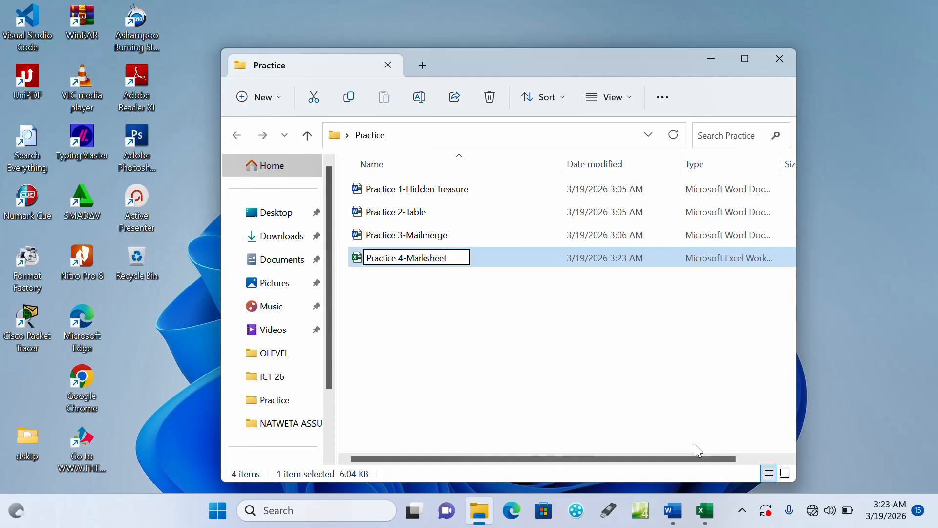
{"action": "key", "text": "Return"}
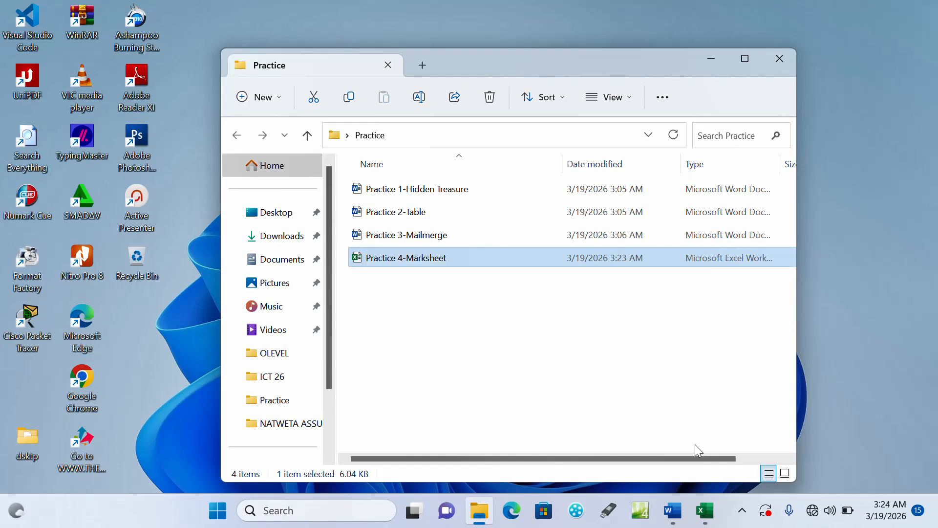
{"action": "key", "text": "Return"}
{"action": "double_click", "coordinate": [451, 258]}
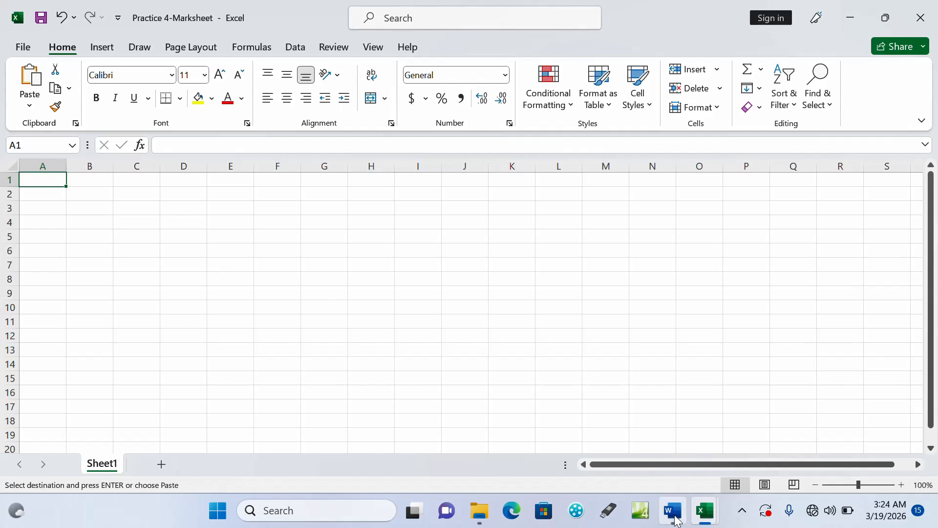
Switch to the Word question document and review Question 4's full marks table and its first spreadsheet tasks
{"action": "mouse_move", "coordinate": [663, 509]}
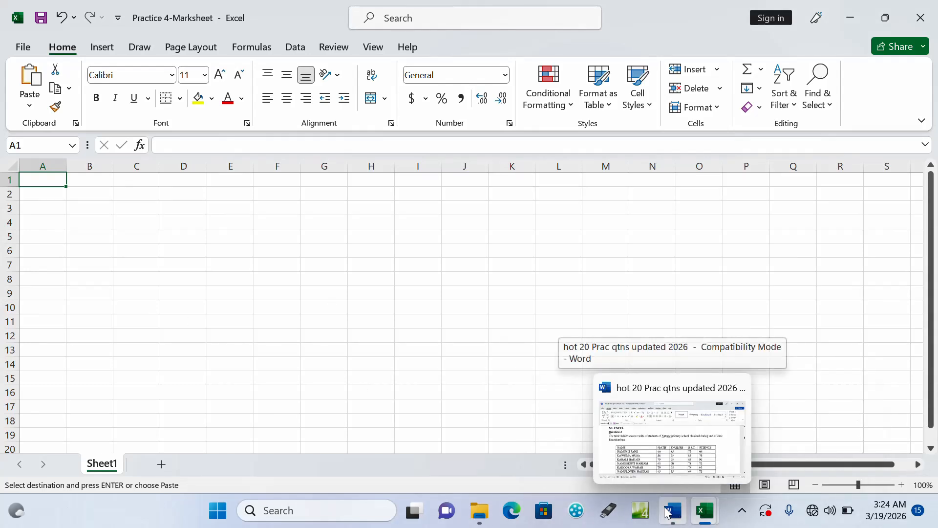
{"action": "left_click", "coordinate": [671, 435]}
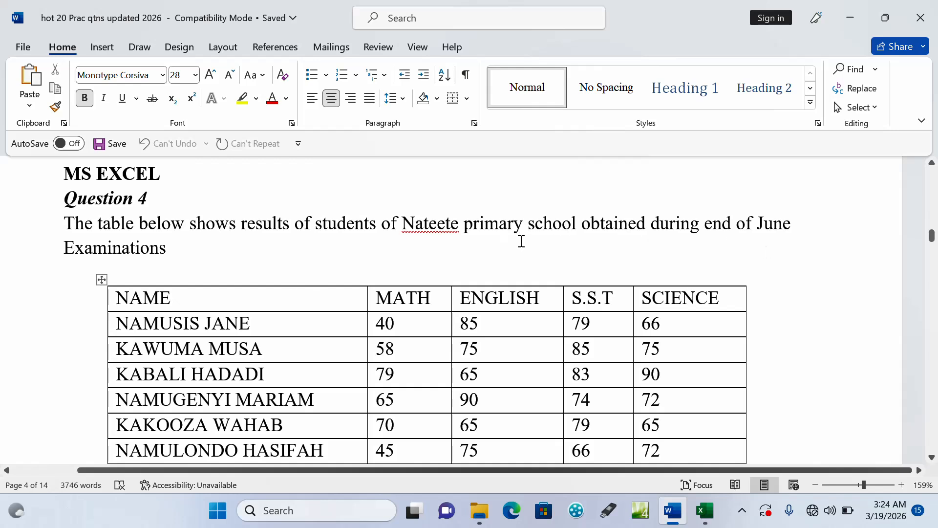
{"action": "left_click", "coordinate": [933, 458]}
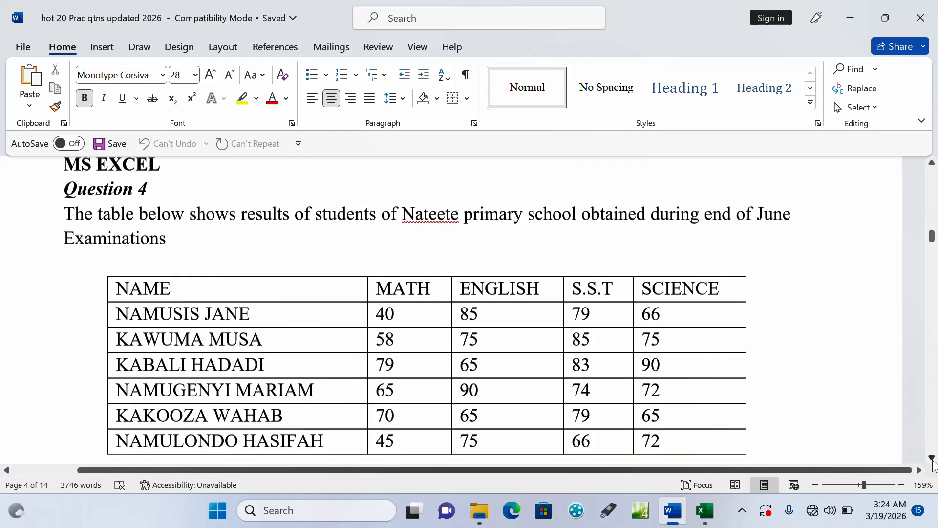
{"action": "scroll", "coordinate": [933, 462], "scroll_direction": "down", "scroll_amount": 3}
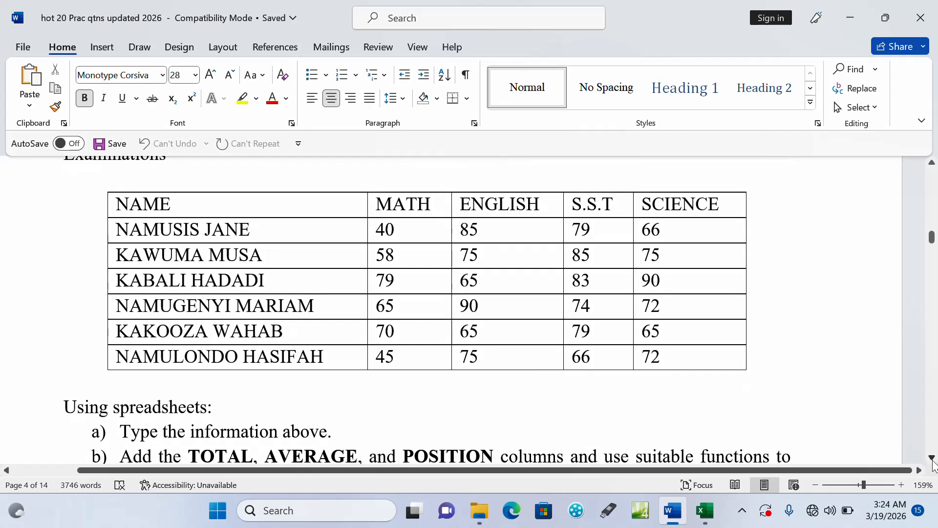
{"action": "left_click", "coordinate": [932, 458]}
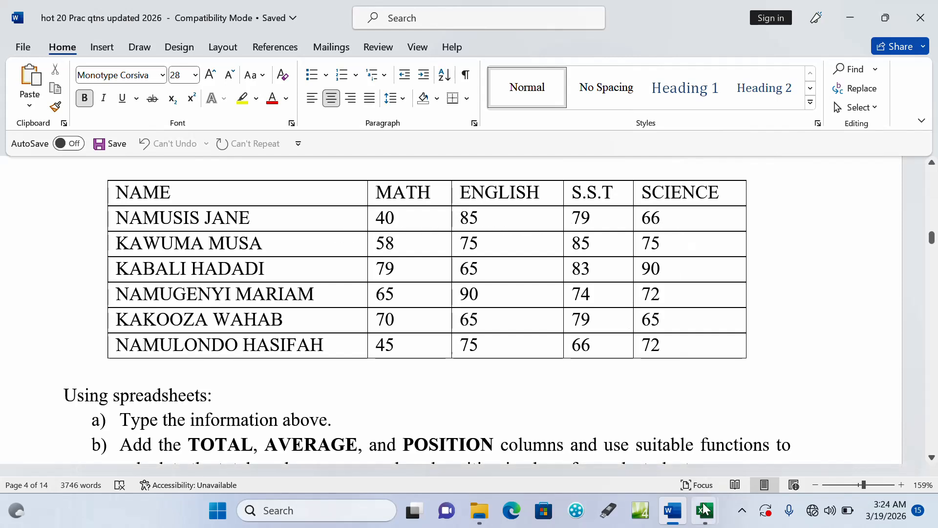
In the Practice 4-Marksheet workbook in Excel, enter the headings NAME, MATH, ENGLISH, SST and SCIENCE in cells A1 to E1
{"action": "mouse_move", "coordinate": [705, 511]}
{"action": "mouse_move", "coordinate": [617, 453]}
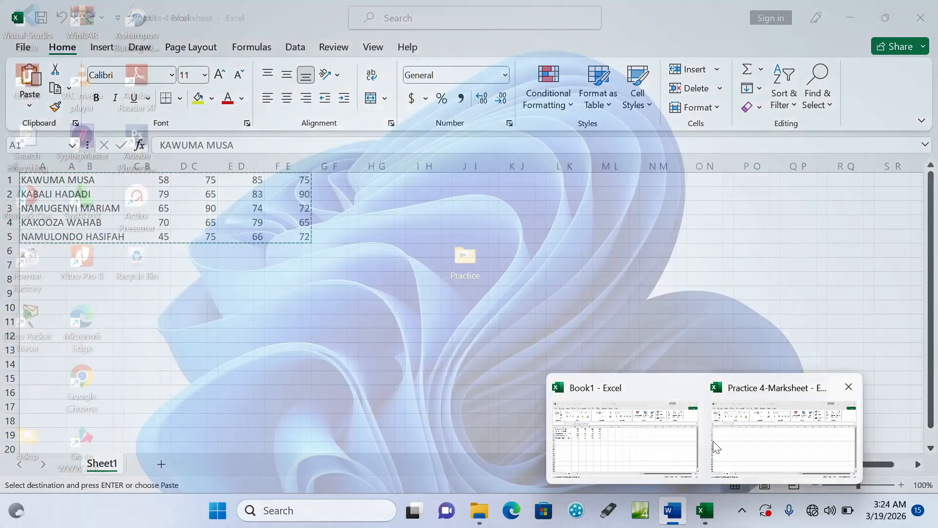
{"action": "left_click", "coordinate": [723, 443]}
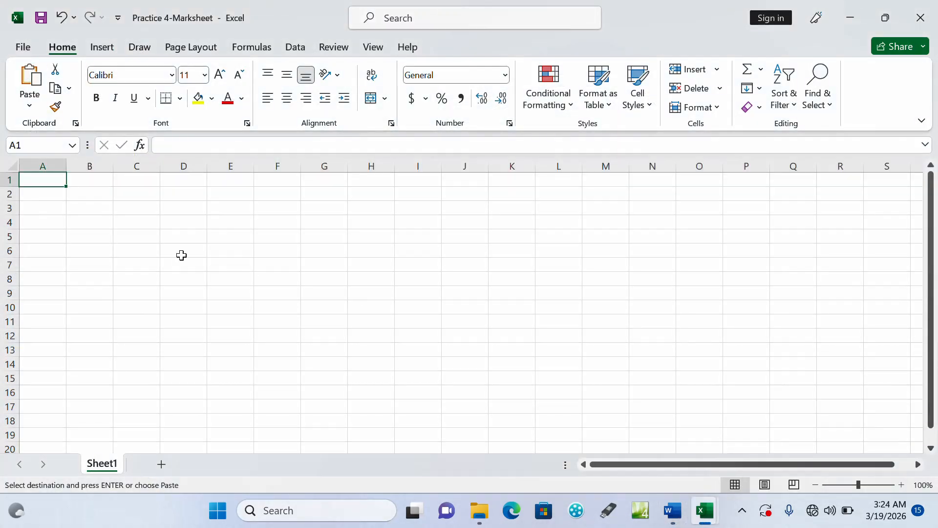
{"action": "type", "text": "NAME"}
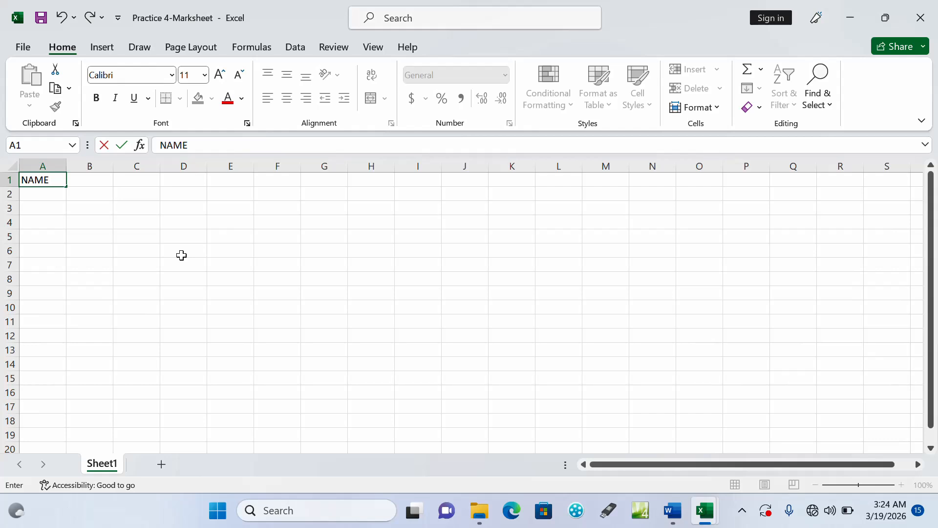
{"action": "key", "text": "Tab"}
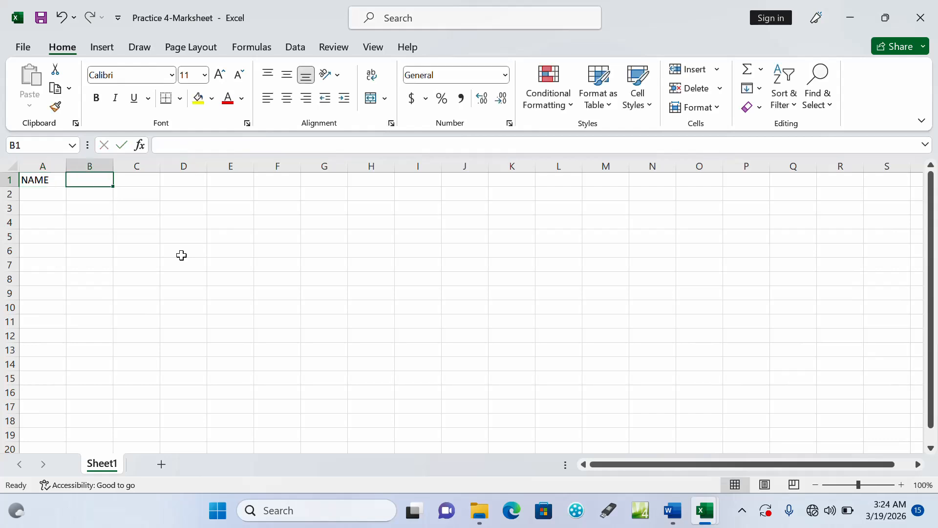
{"action": "type", "text": "MATH"}
{"action": "key", "text": "Tab"}
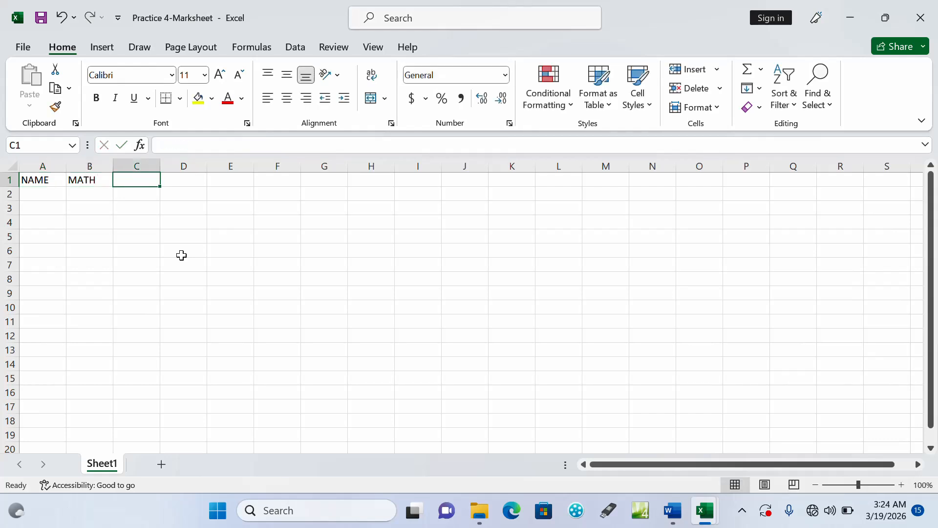
{"action": "type", "text": "ENGLISH"}
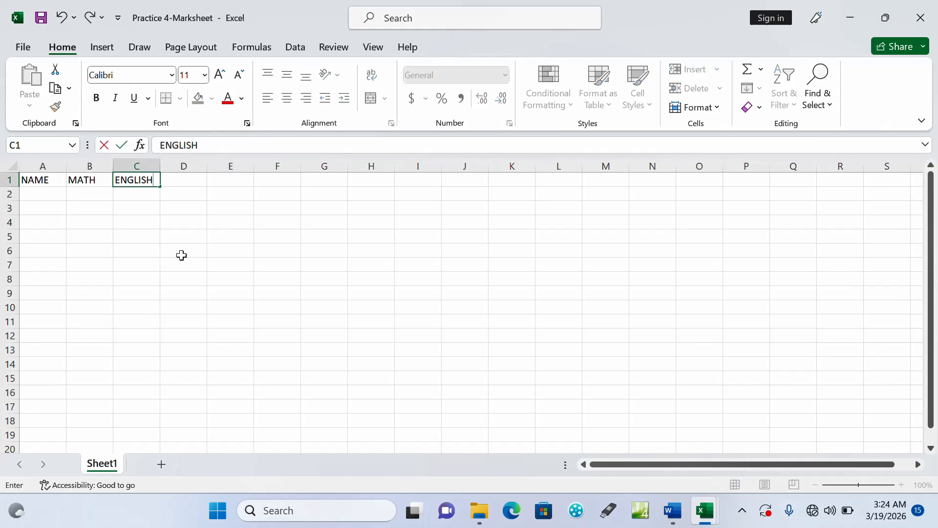
{"action": "key", "text": "Tab"}
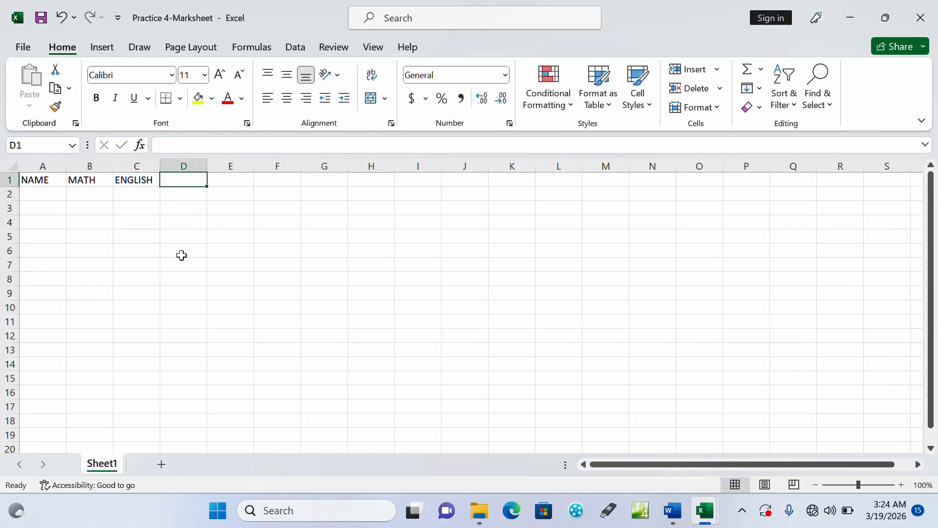
{"action": "type", "text": "SST"}
{"action": "key", "text": "Tab"}
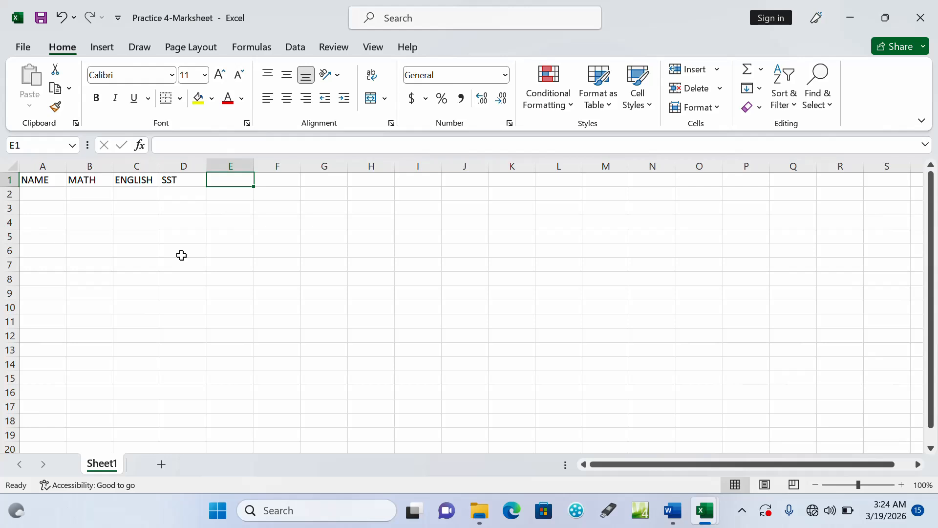
{"action": "type", "text": "SCIENCE"}
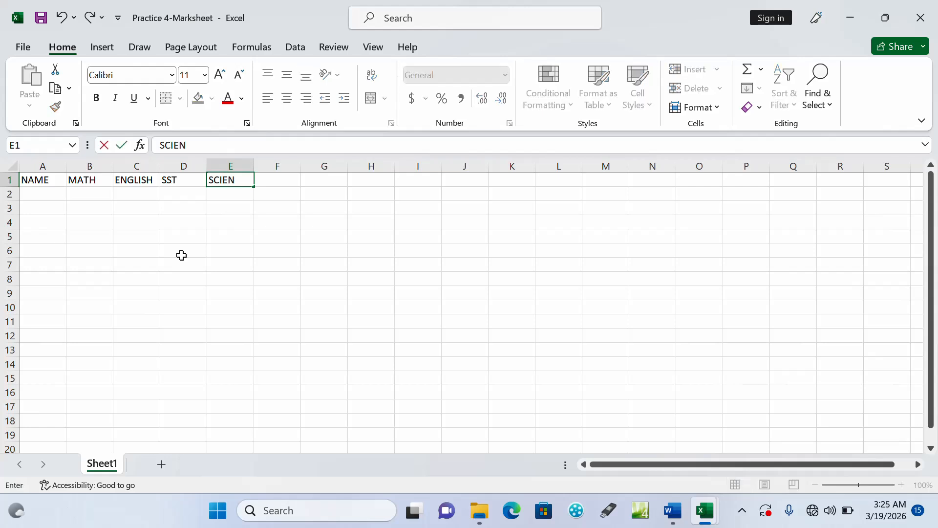
Check the marks table in the Word question document and enter the first student's full name in cell A2 of the Practice 4-Marksheet workbook in Excel
{"action": "left_click", "coordinate": [669, 515]}
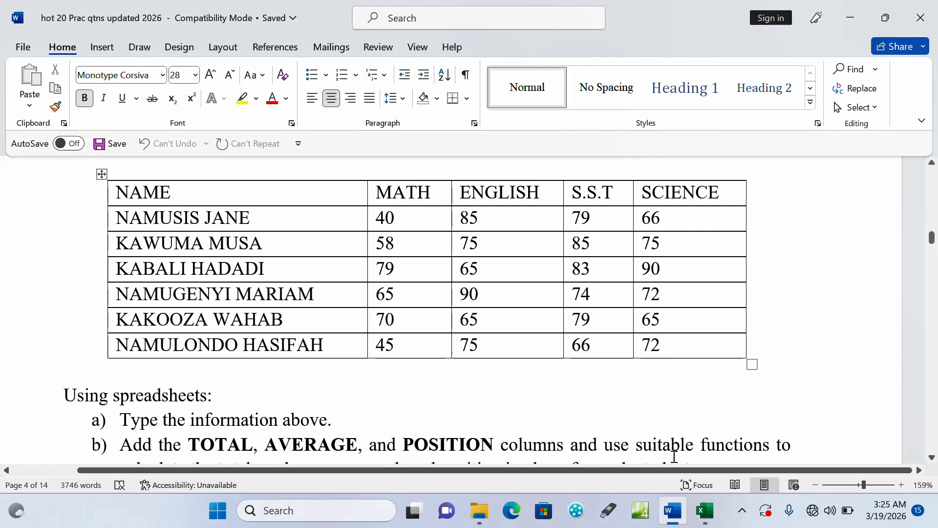
{"action": "mouse_move", "coordinate": [707, 516]}
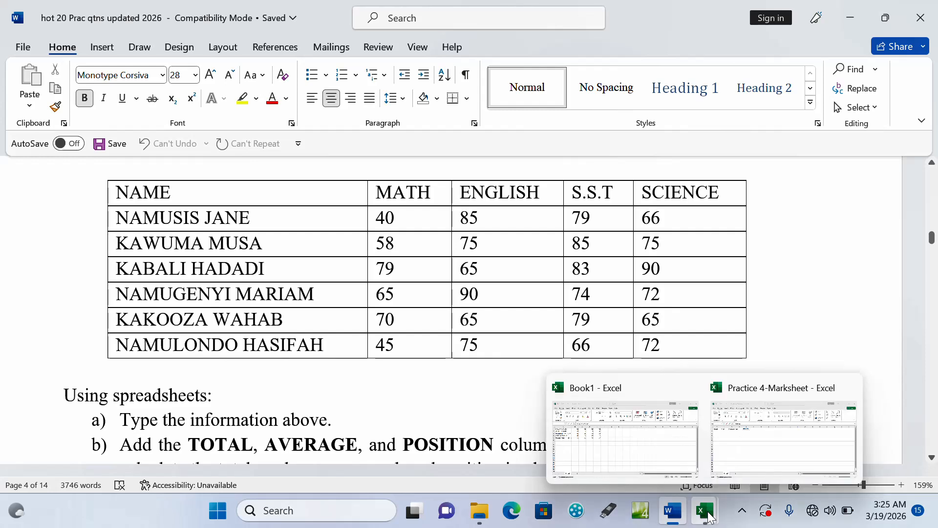
{"action": "left_click", "coordinate": [779, 456]}
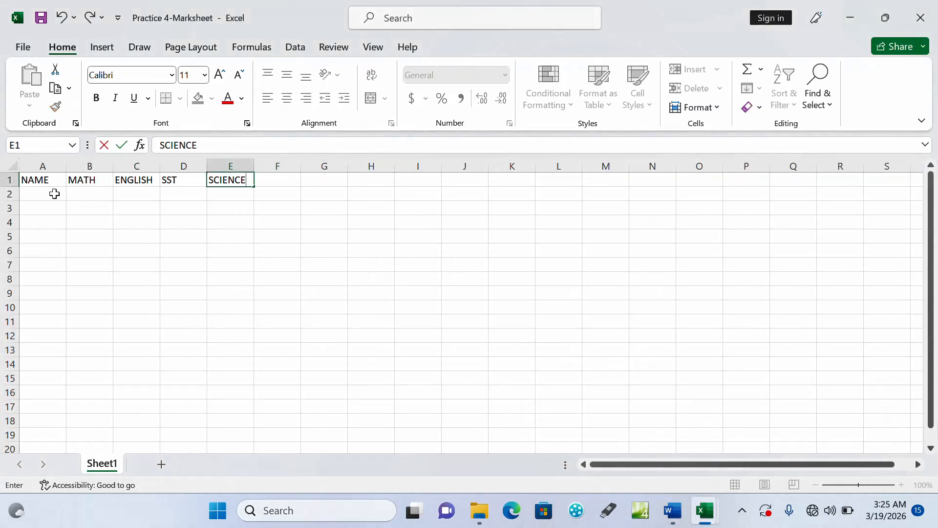
{"action": "left_click", "coordinate": [51, 194]}
{"action": "type", "text": "NAMA"}
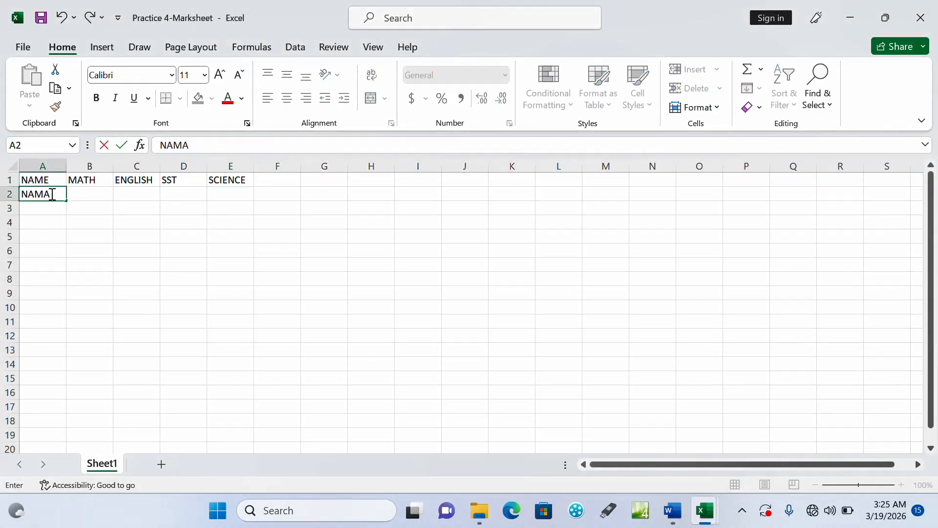
{"action": "key", "text": "BackSpace"}
{"action": "key", "text": "BackSpace"}
{"action": "key", "text": "Tab"}
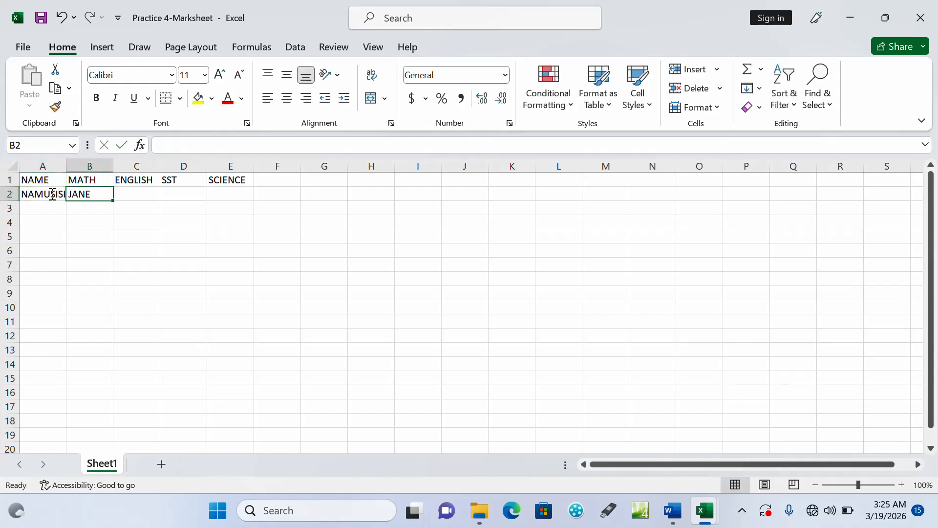
Enter the first student's marks 40, 85, 79 and 66 in cells B2 to E2
{"action": "type", "text": "40"}
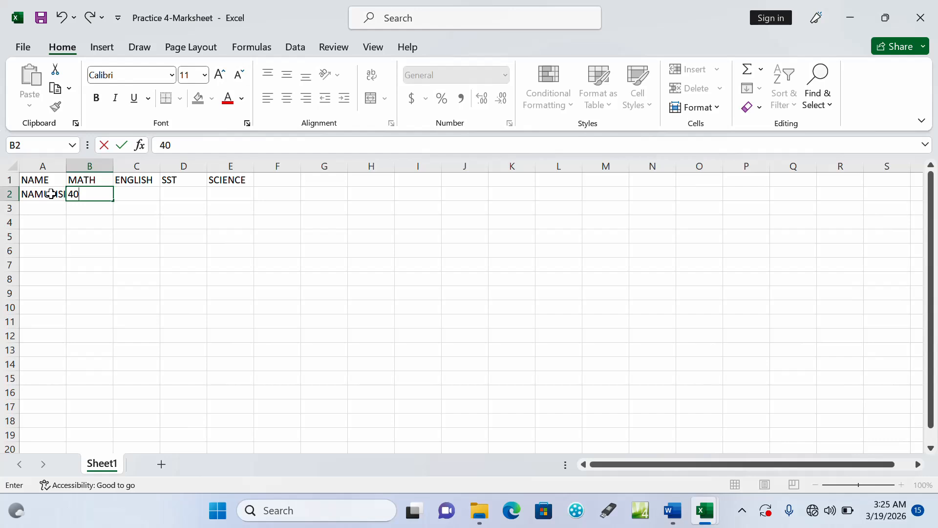
{"action": "key", "text": "Tab"}
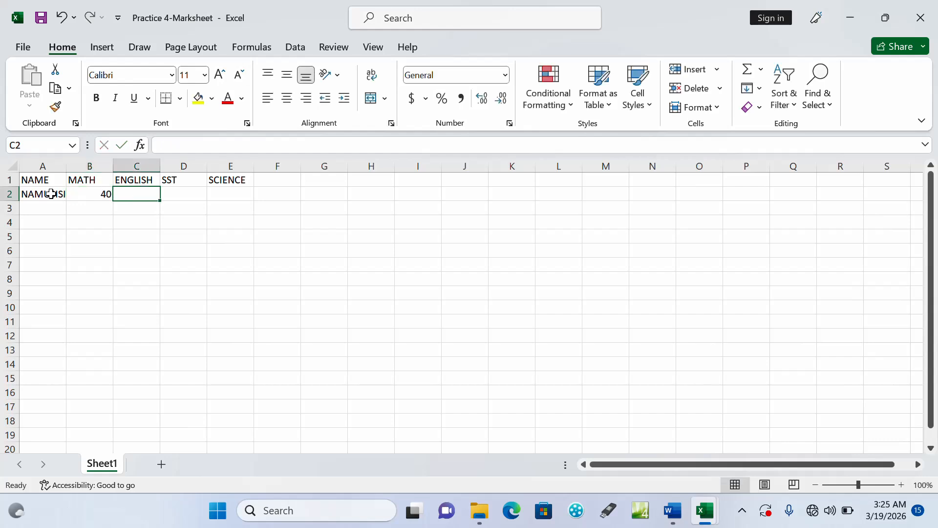
{"action": "type", "text": "85"}
{"action": "key", "text": "Tab"}
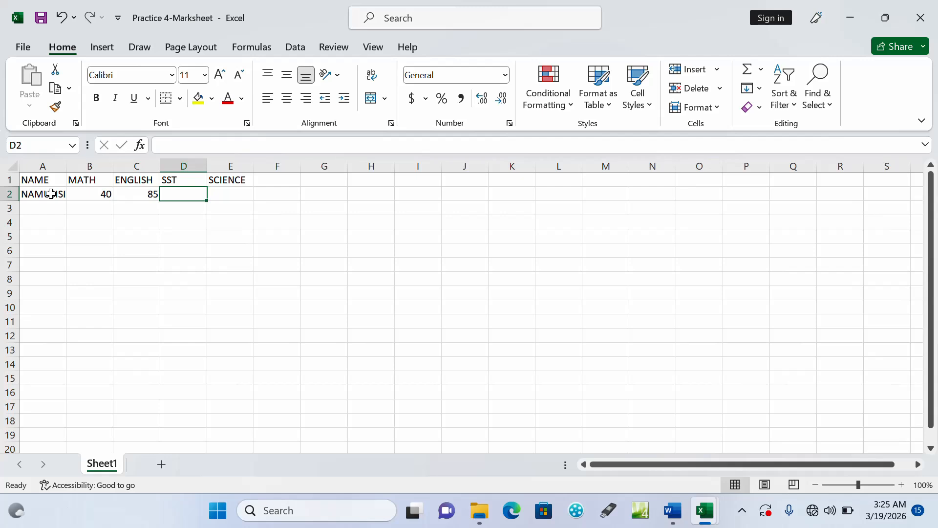
{"action": "type", "text": "79"}
{"action": "key", "text": "Tab"}
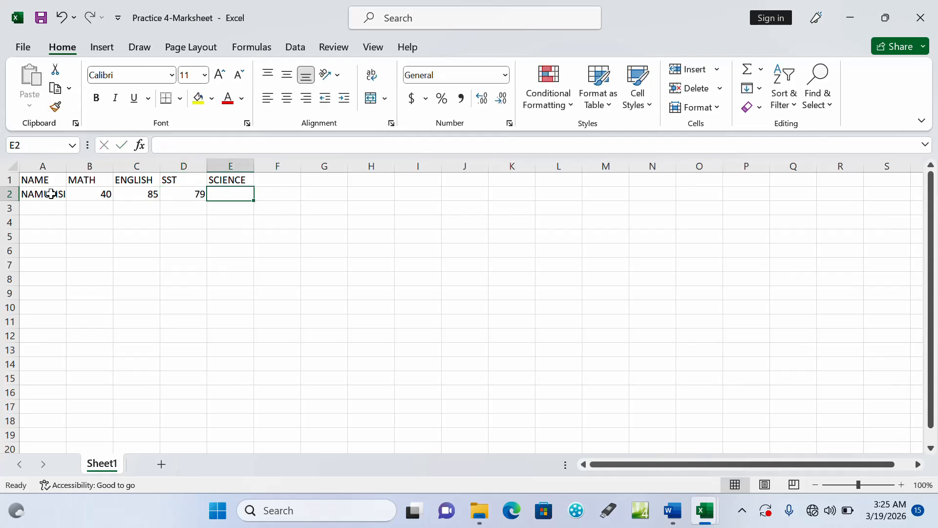
{"action": "type", "text": "66"}
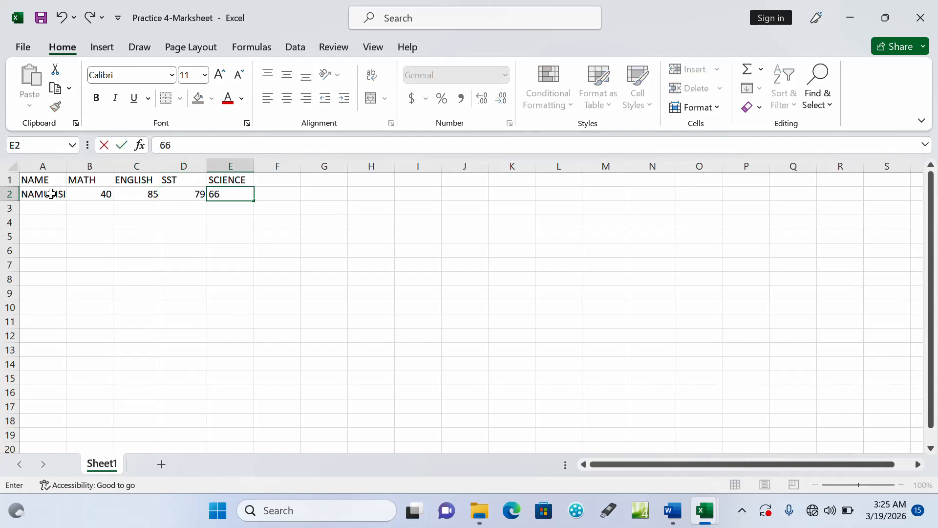
{"action": "key", "text": "Return"}
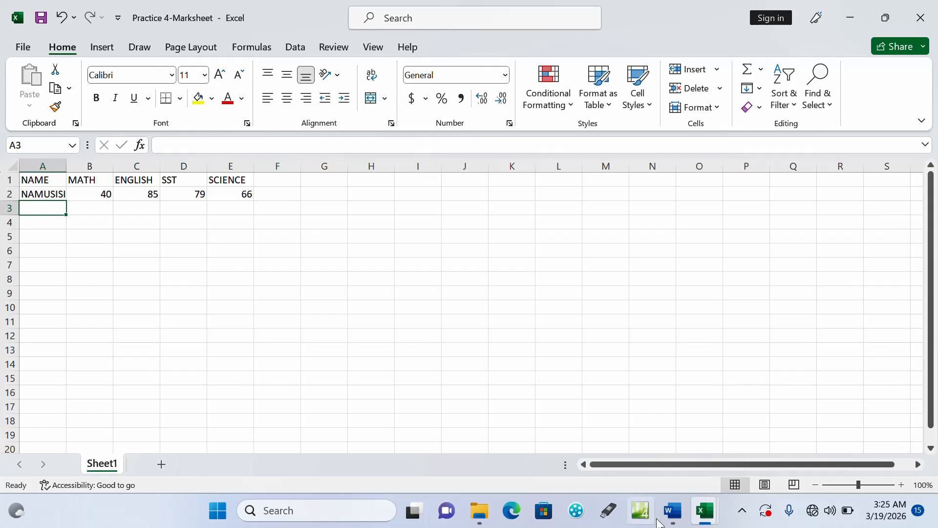
Check the remaining students in the Word table, then copy all five rows from the Book1 workbook into Practice 4-Marksheet starting at cell A3
{"action": "mouse_move", "coordinate": [669, 522]}
{"action": "left_click", "coordinate": [668, 475]}
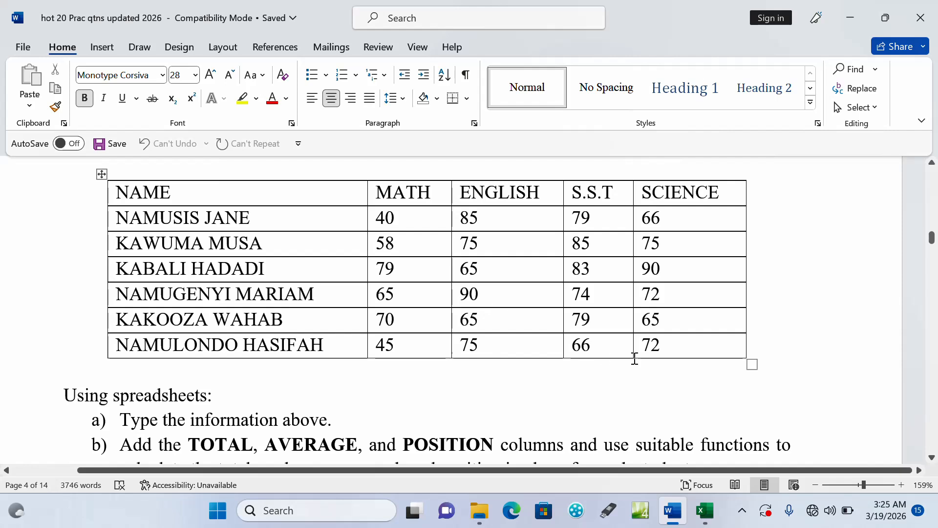
{"action": "mouse_move", "coordinate": [686, 526]}
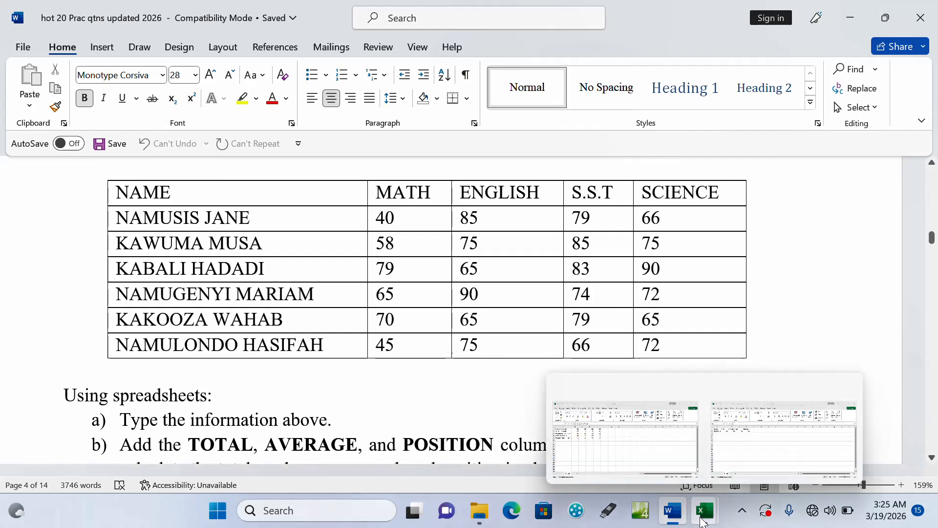
{"action": "left_click", "coordinate": [761, 466]}
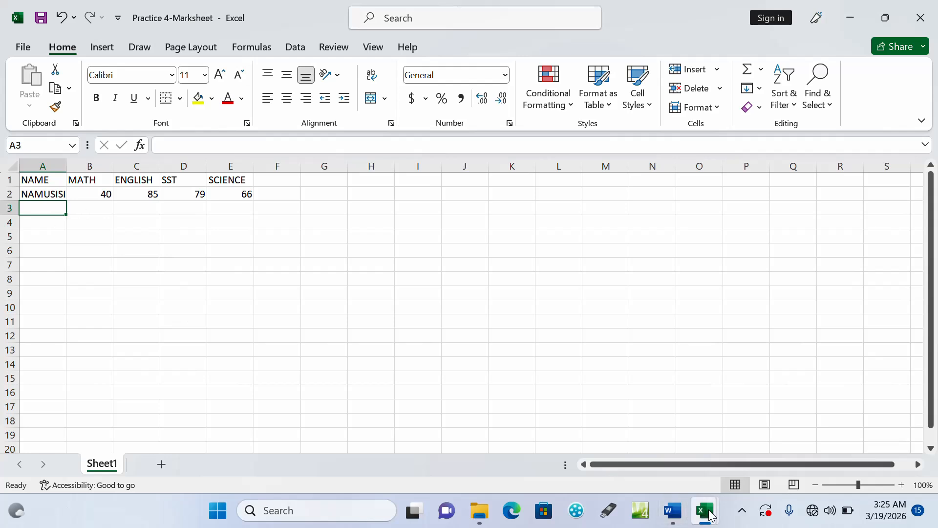
{"action": "mouse_move", "coordinate": [707, 514]}
{"action": "left_click", "coordinate": [635, 449]}
{"action": "key", "text": "ctrl+a"}
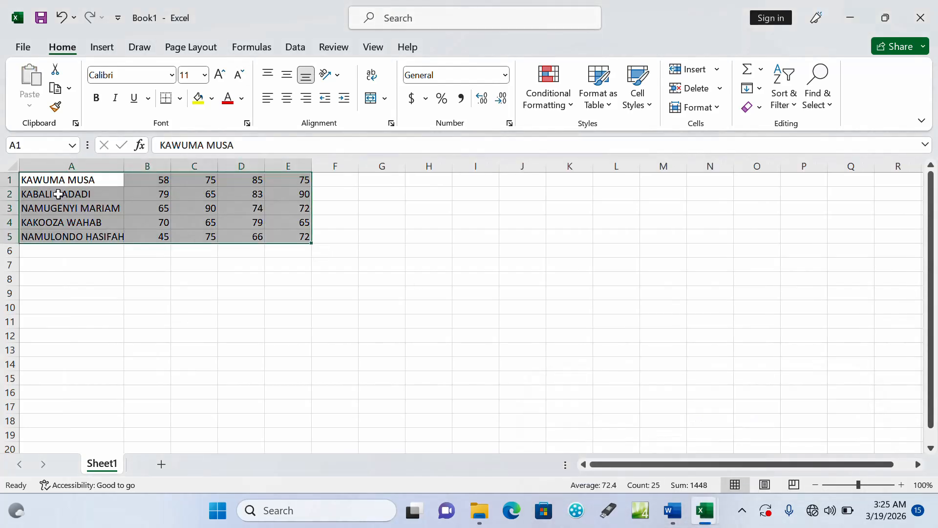
{"action": "key", "text": "ctrl+c"}
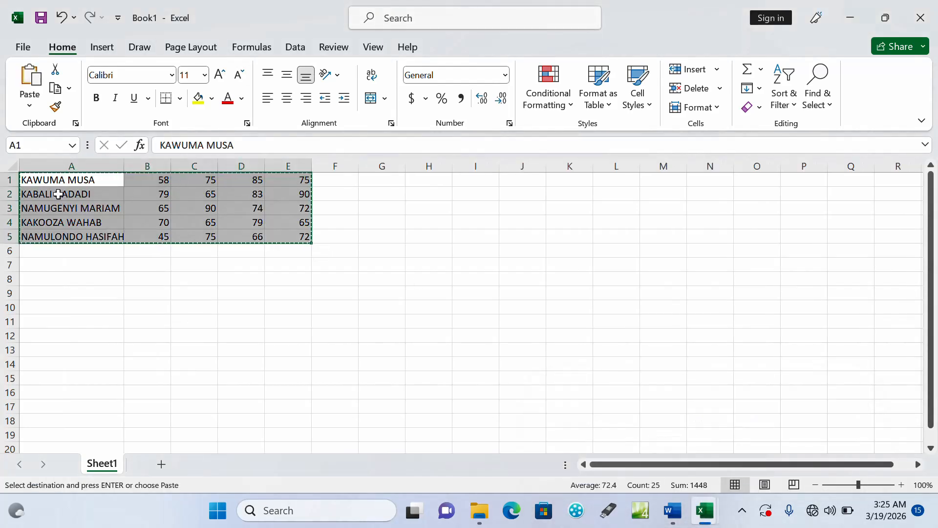
{"action": "left_click", "coordinate": [863, 15]}
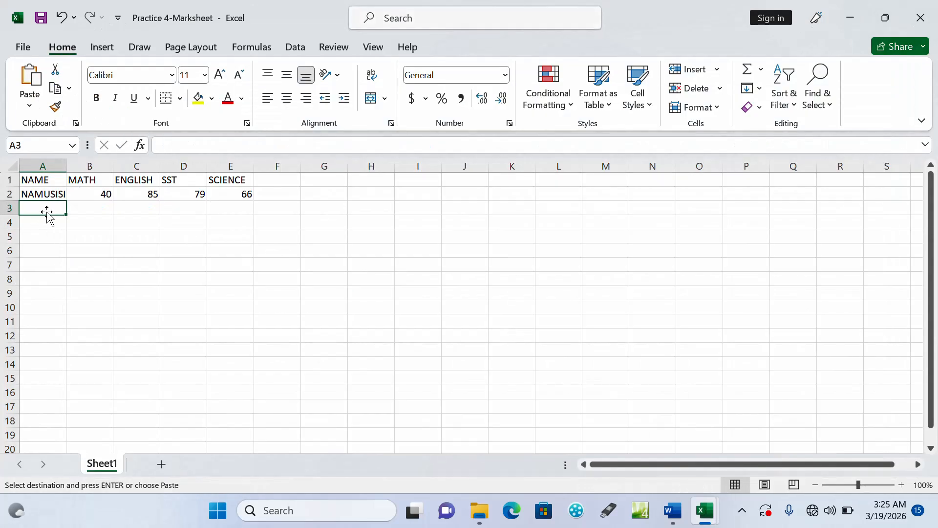
{"action": "key", "text": "ctrl+v"}
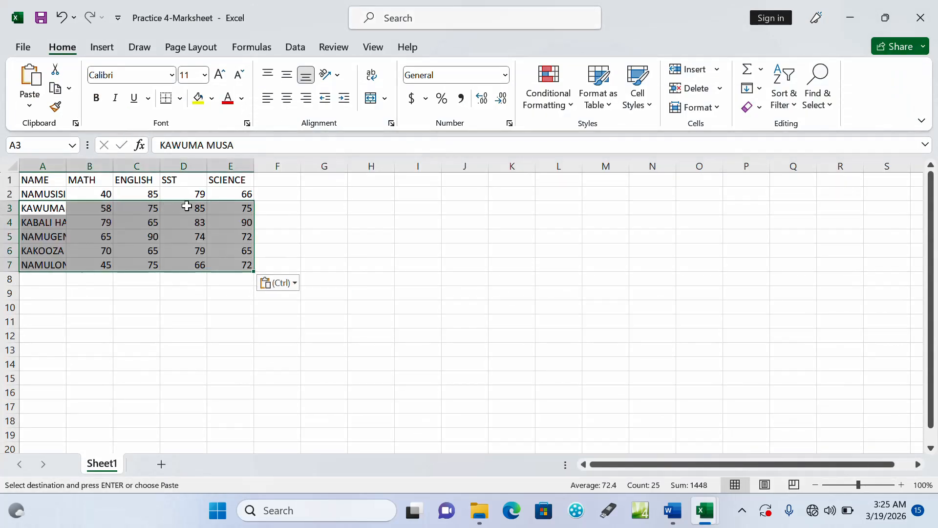
Auto-fit the width of column A to the full student names
{"action": "left_click", "coordinate": [44, 181]}
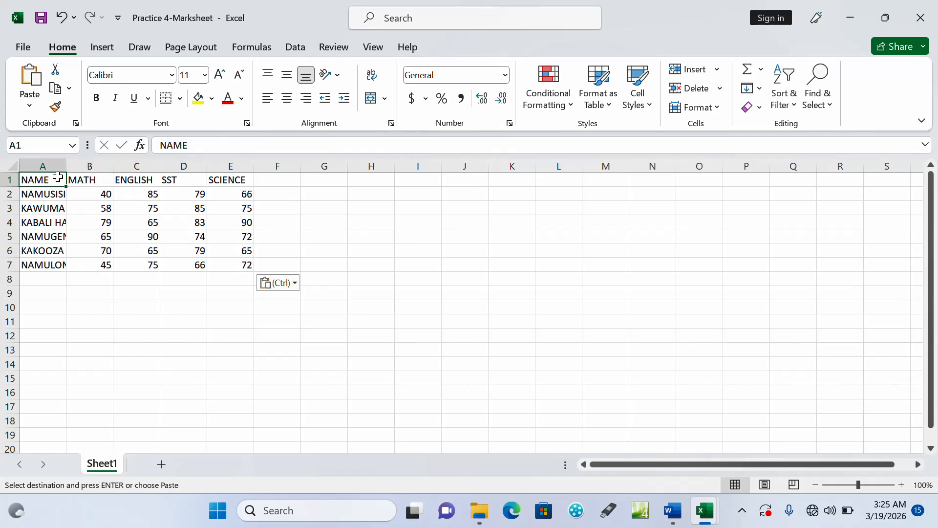
{"action": "double_click", "coordinate": [65, 168]}
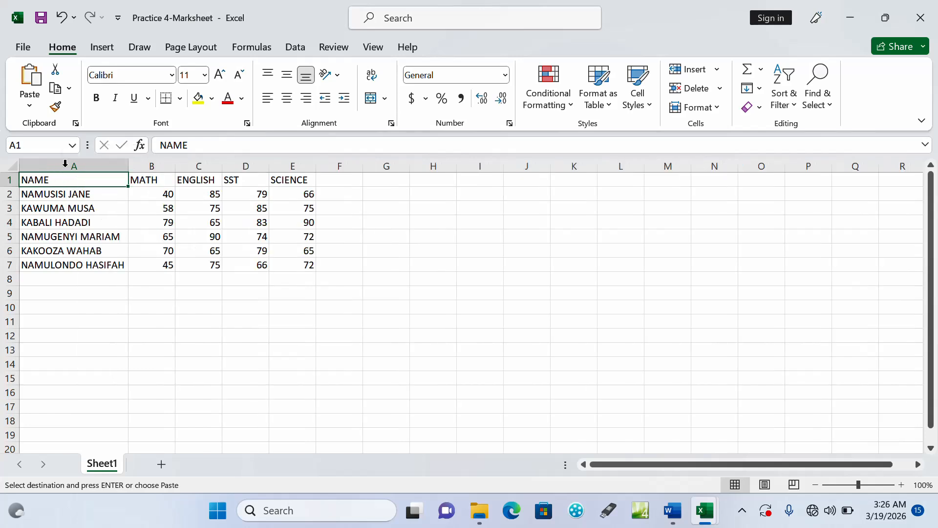
{"action": "left_click", "coordinate": [208, 268]}
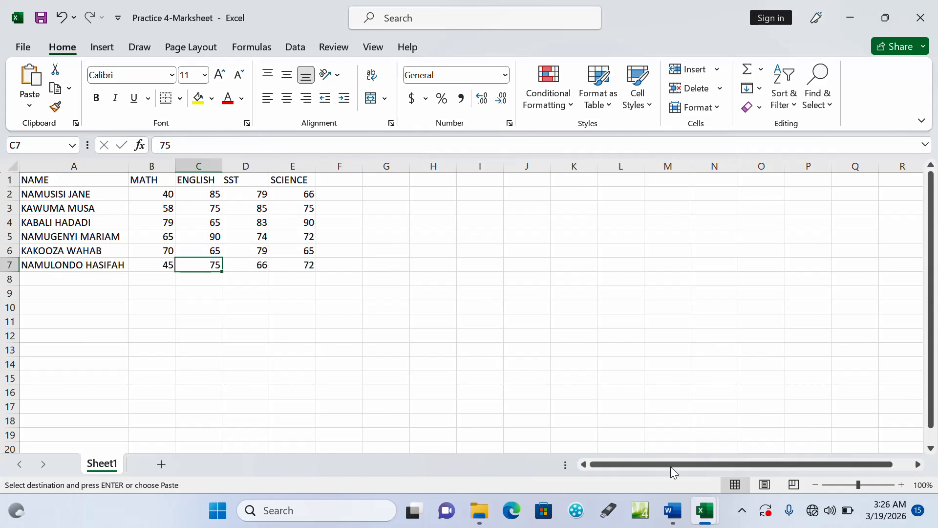
Close the Book1 workbook without saving its changes
{"action": "mouse_move", "coordinate": [706, 508]}
{"action": "left_click", "coordinate": [694, 396]}
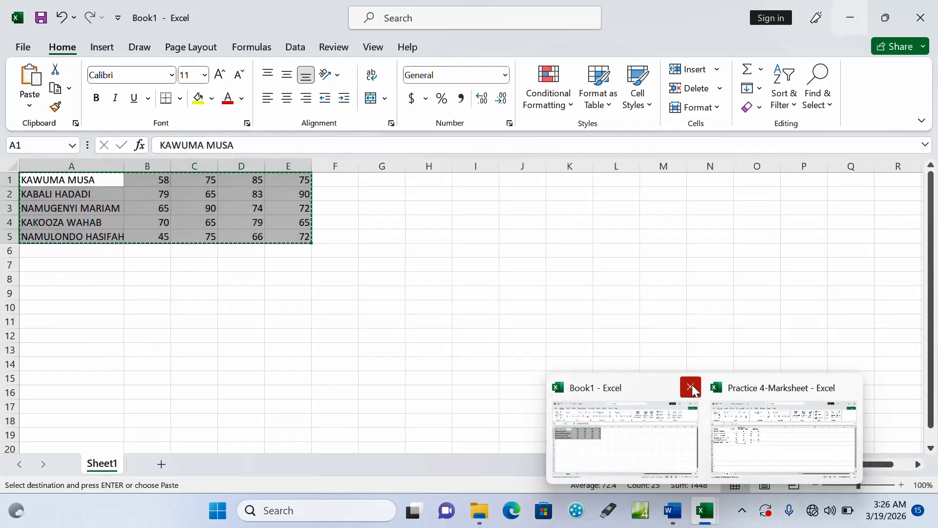
{"action": "key", "text": "ctrl+w"}
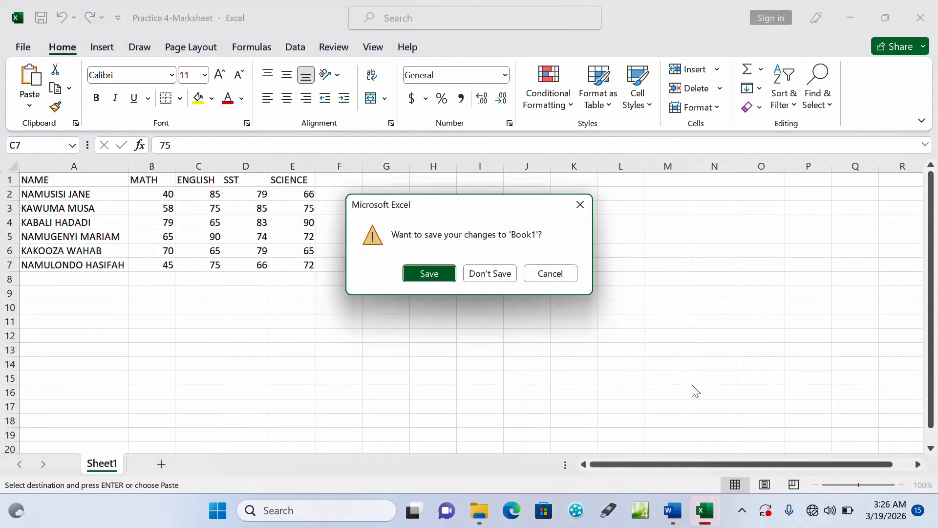
{"action": "left_click", "coordinate": [489, 274]}
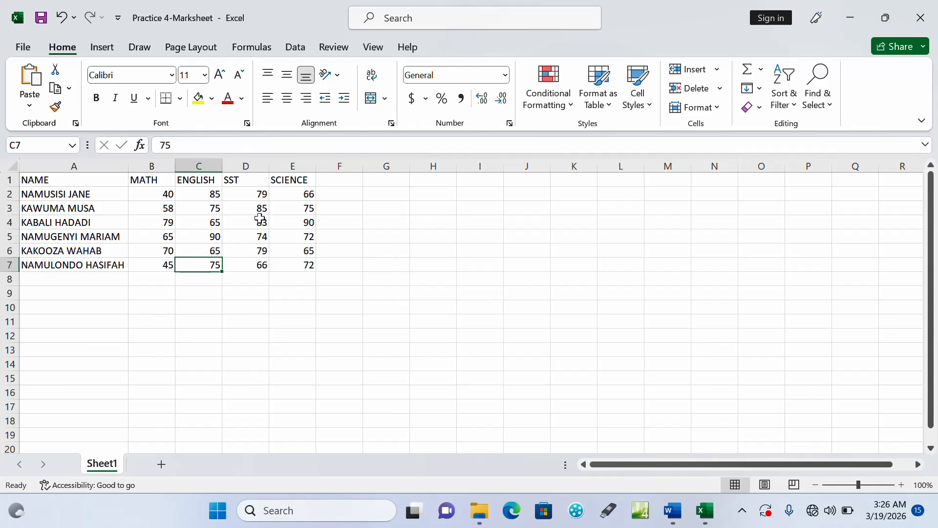
Read task b in the Word question document and enter the heading TOTAL in cell F1 of the Excel marksheet
{"action": "left_click", "coordinate": [331, 186]}
{"action": "mouse_move", "coordinate": [673, 510]}
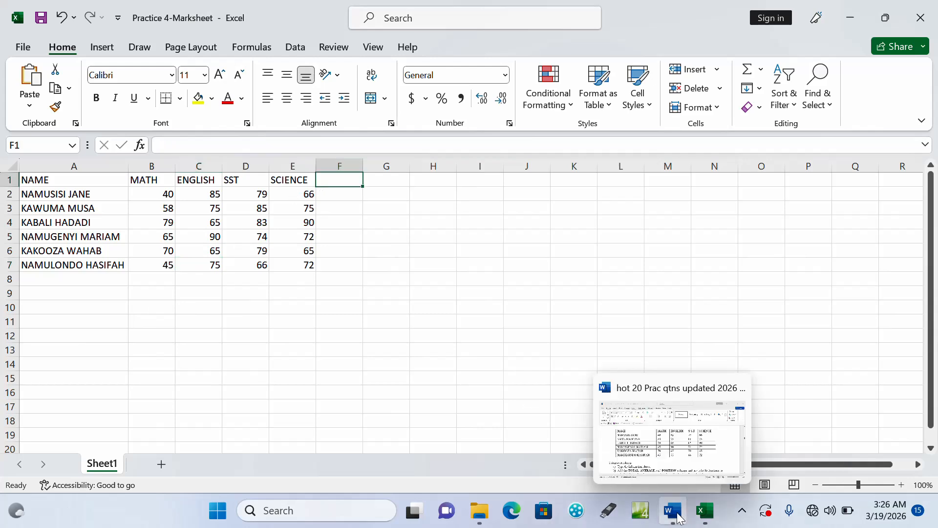
{"action": "left_click", "coordinate": [672, 447]}
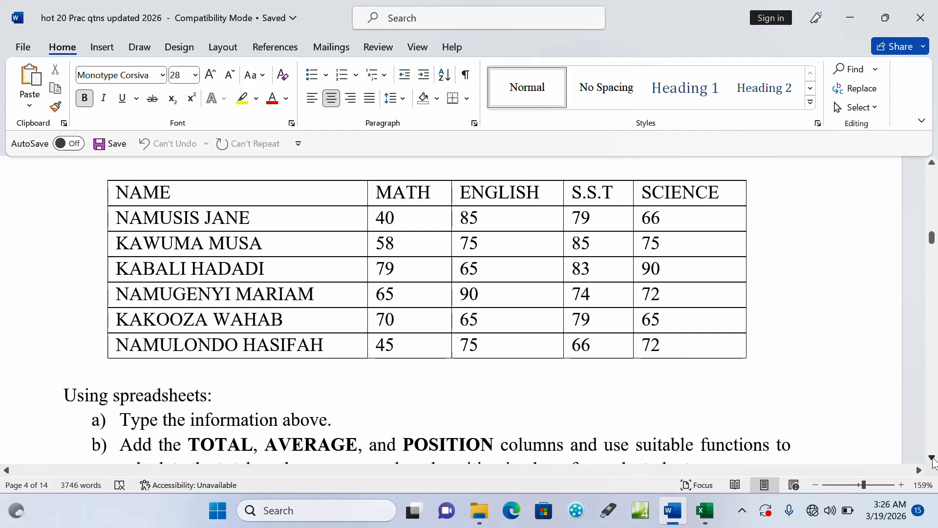
{"action": "scroll", "coordinate": [782, 430], "scroll_direction": "down", "scroll_amount": 2}
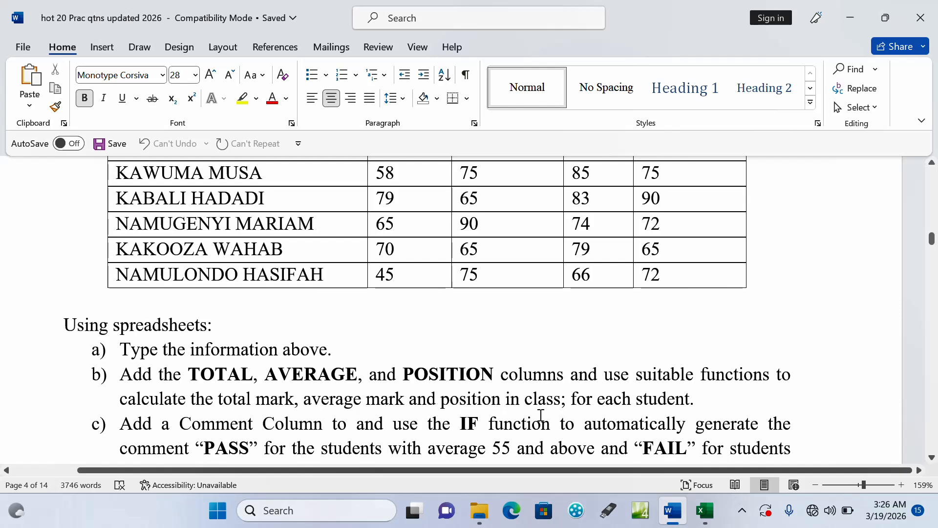
{"action": "left_click", "coordinate": [704, 512]}
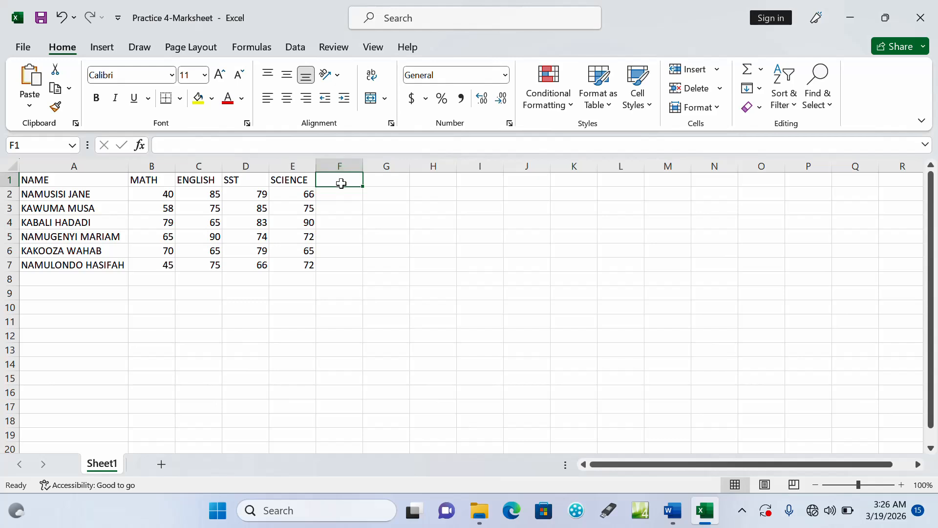
{"action": "type", "text": "TOATL"}
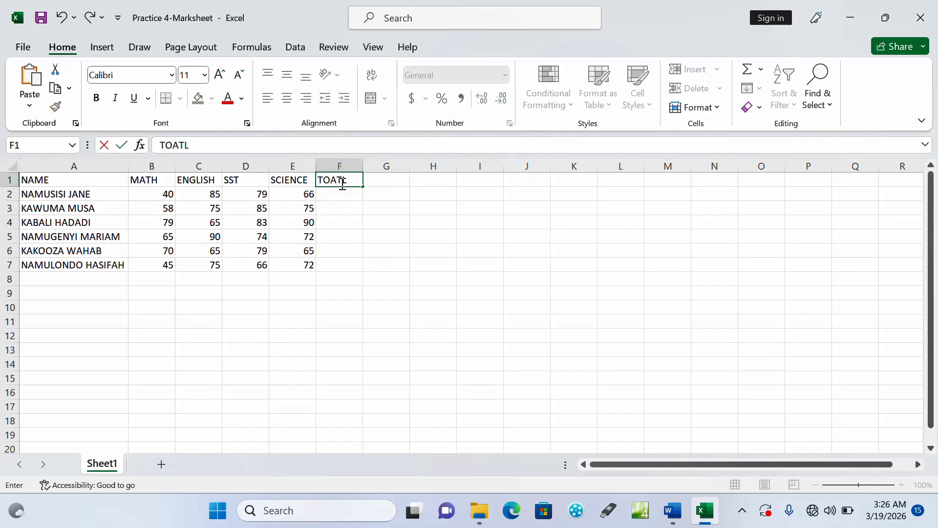
{"action": "key", "text": "Tab"}
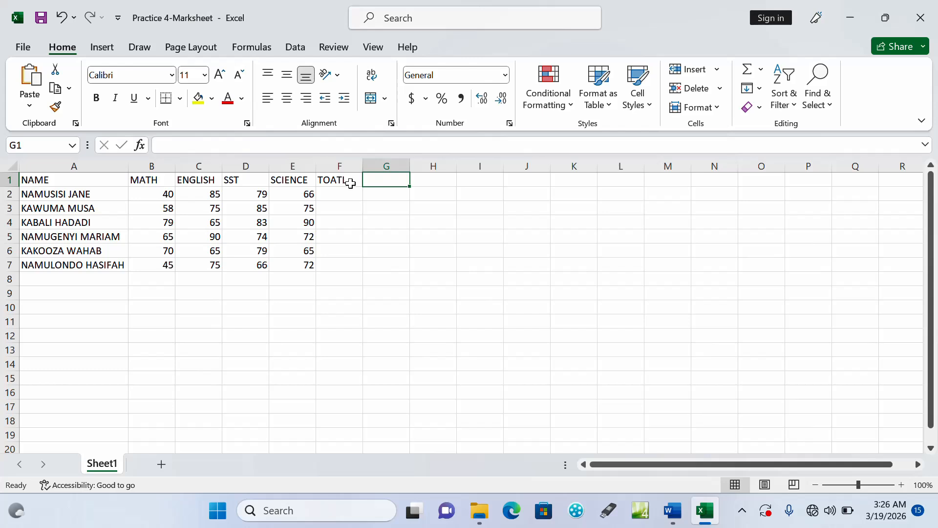
{"action": "left_click", "coordinate": [344, 182]}
{"action": "type", "text": "TORA"}
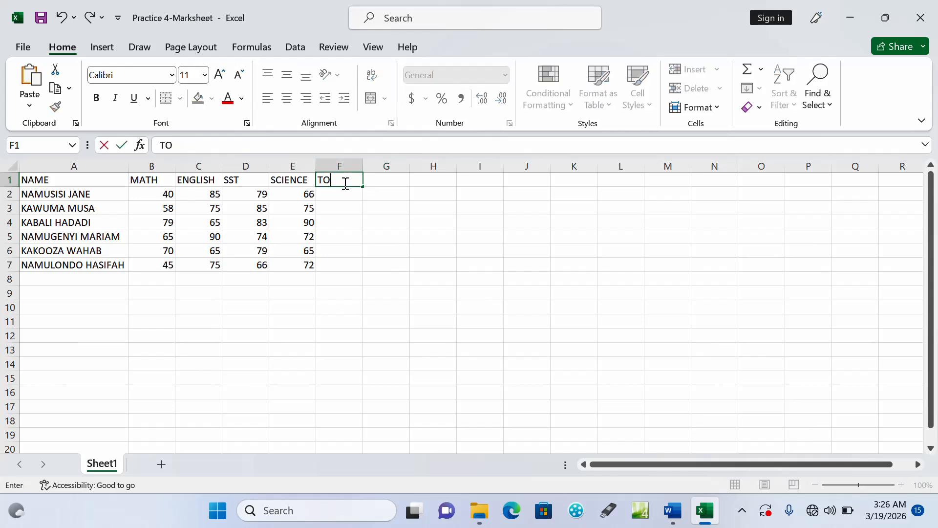
{"action": "key", "text": "BackSpace"}
{"action": "key", "text": "BackSpace"}
{"action": "type", "text": "TAL"}
{"action": "key", "text": "Tab"}
Enter the headings AVERAGE in cell G1 and POSITION in cell H1
{"action": "type", "text": "AVE"}
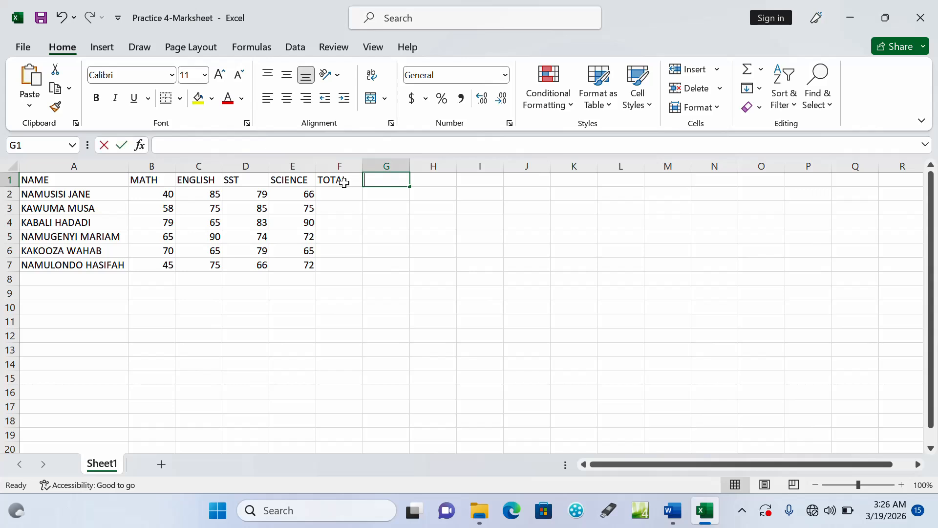
{"action": "type", "text": "RAGE"}
{"action": "key", "text": "Tab"}
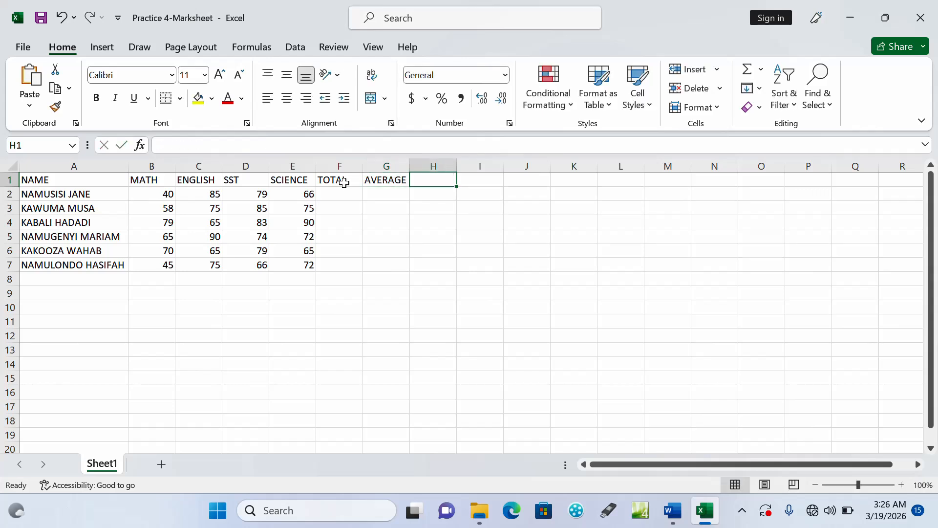
{"action": "type", "text": "PO"}
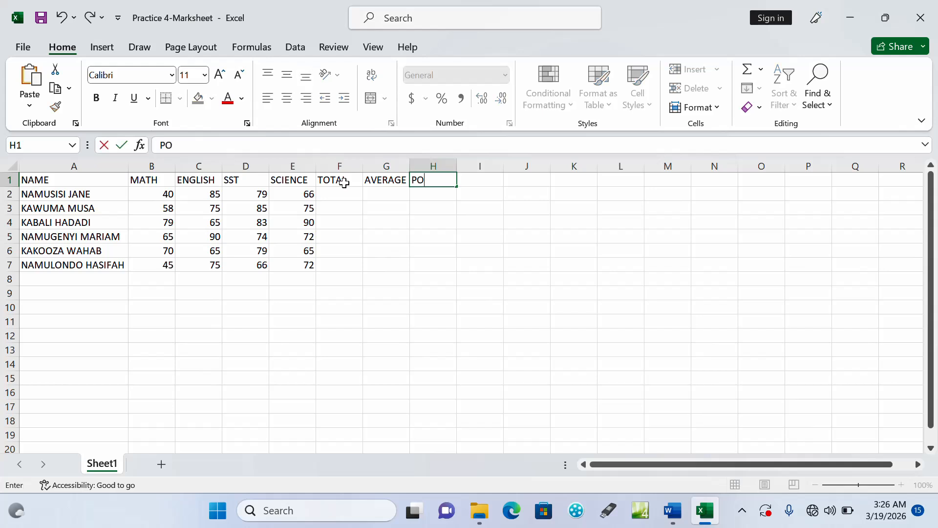
{"action": "type", "text": "SITION"}
{"action": "key", "text": "Return"}
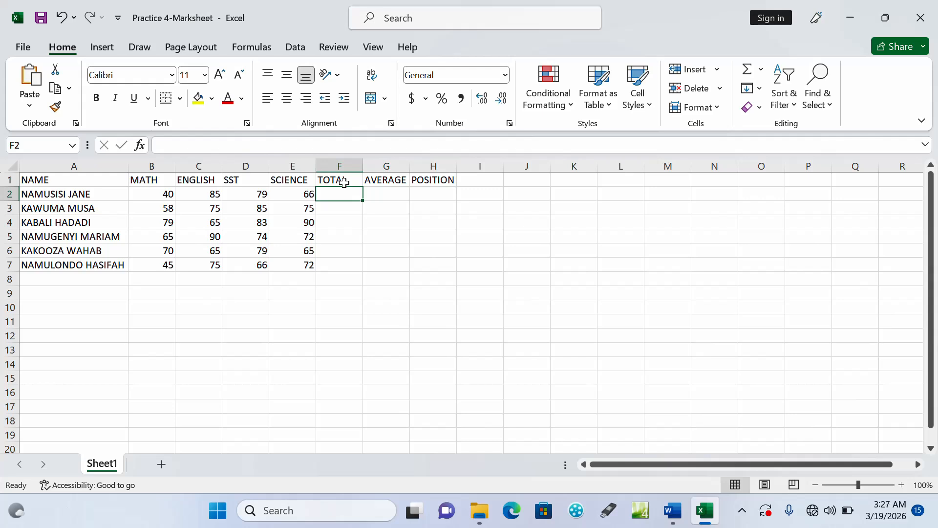
Calculate the TOTAL column by entering =SUM(B2:E2) in cell F2 and filling the formula down to F7
{"action": "type", "text": "="}
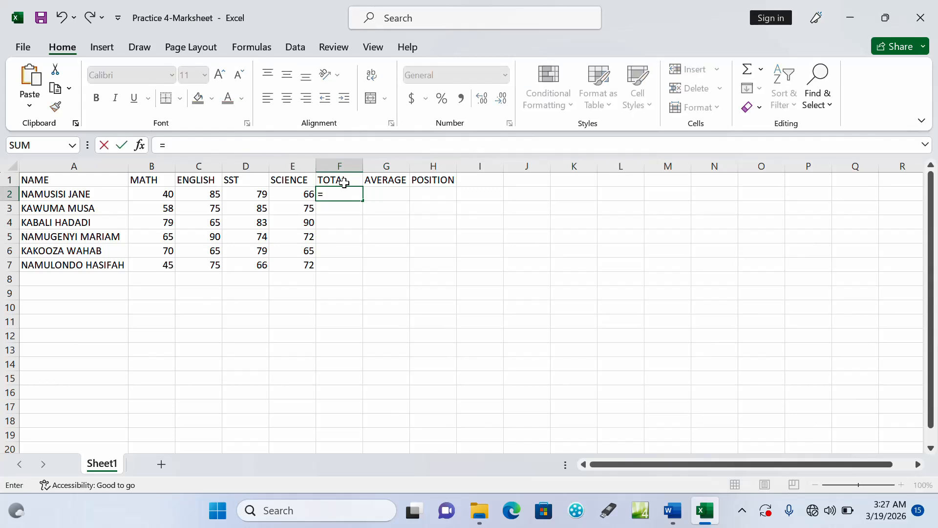
{"action": "type", "text": "SUM"}
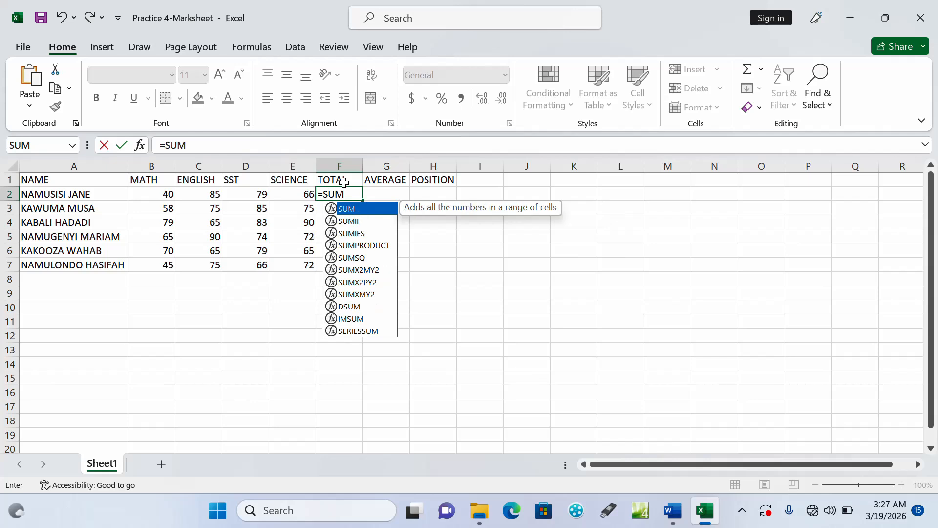
{"action": "type", "text": "("}
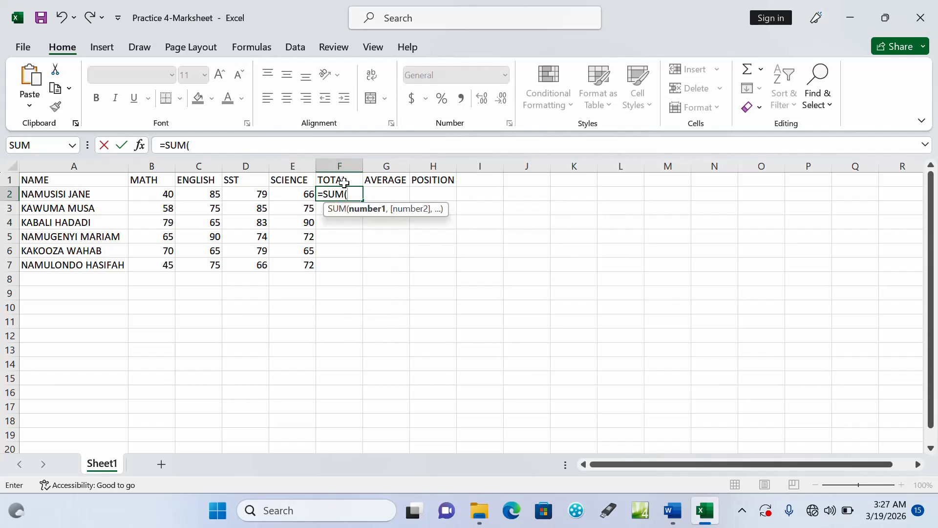
{"action": "left_click", "coordinate": [159, 197]}
{"action": "left_click_drag", "start_coordinate": [159, 198], "coordinate": [279, 195]}
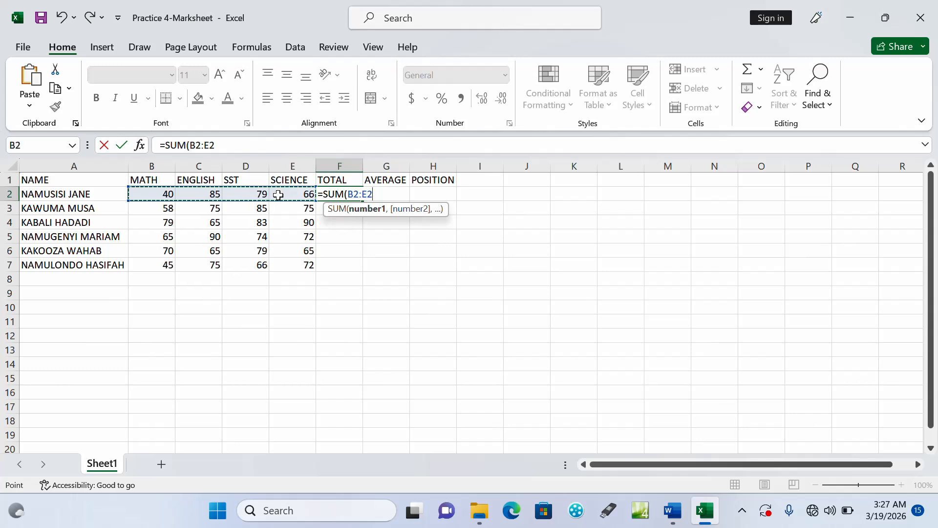
{"action": "type", "text": ")"}
{"action": "key", "text": "Return"}
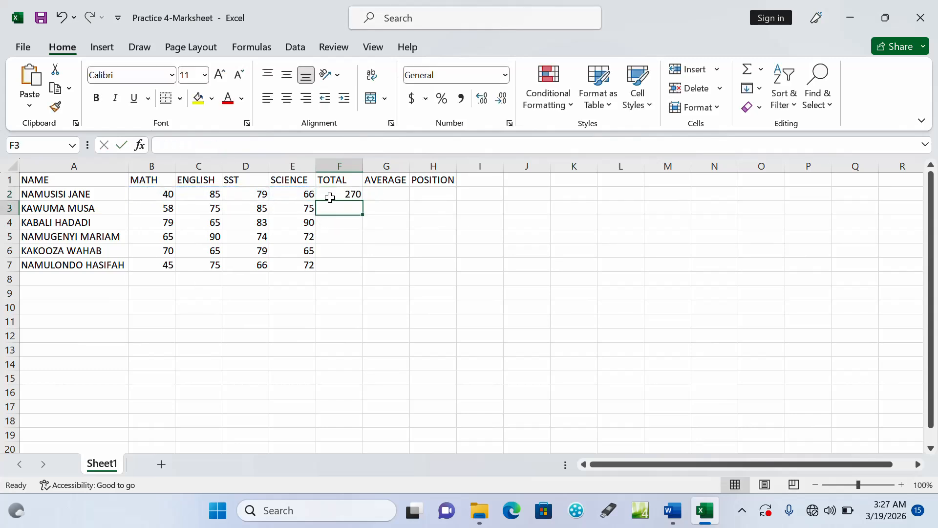
{"action": "left_click", "coordinate": [346, 194]}
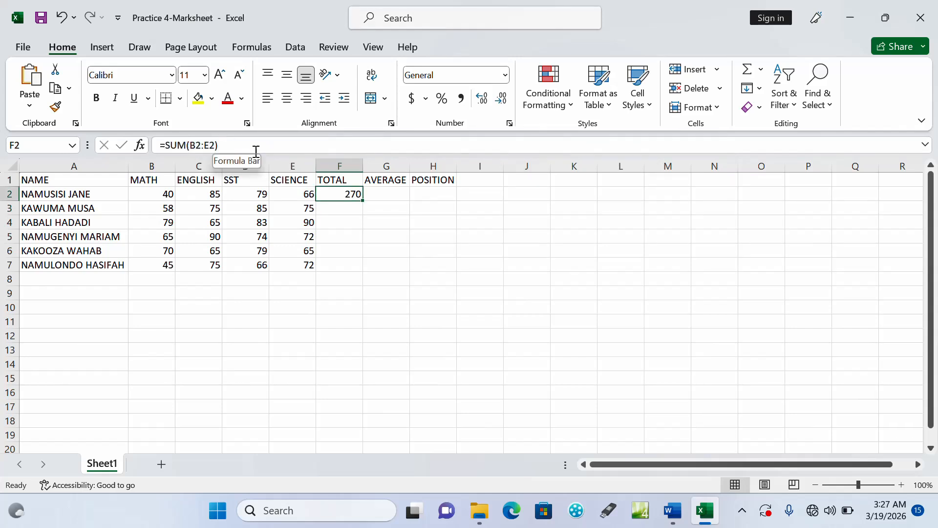
{"action": "double_click", "coordinate": [364, 202]}
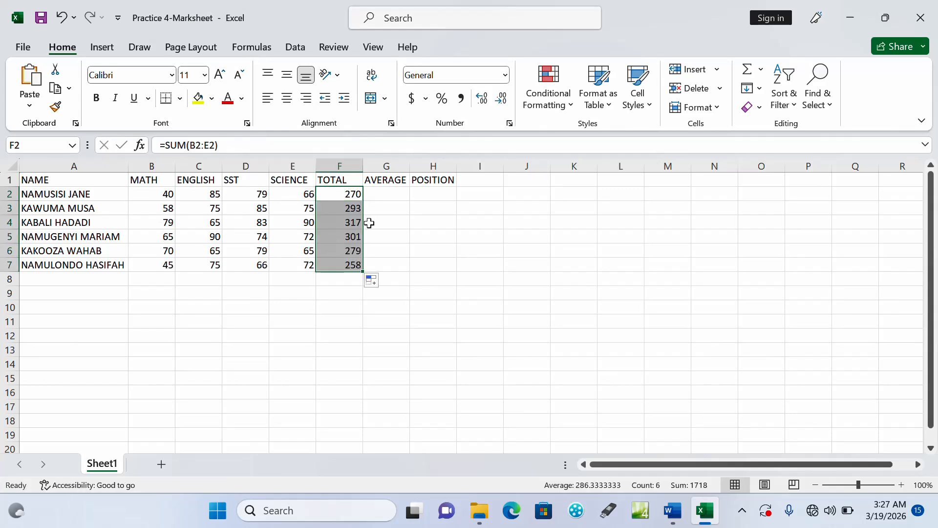
Calculate the AVERAGE column by entering =AVERAGE(B2:E2) in cell G2 and filling the formula down to G7
{"action": "left_click", "coordinate": [389, 189]}
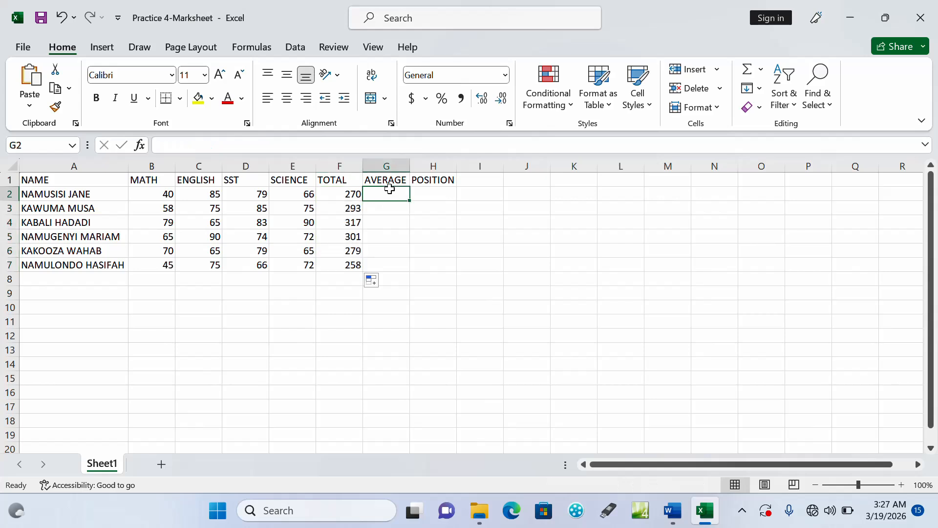
{"action": "type", "text": "=AVERAGE"}
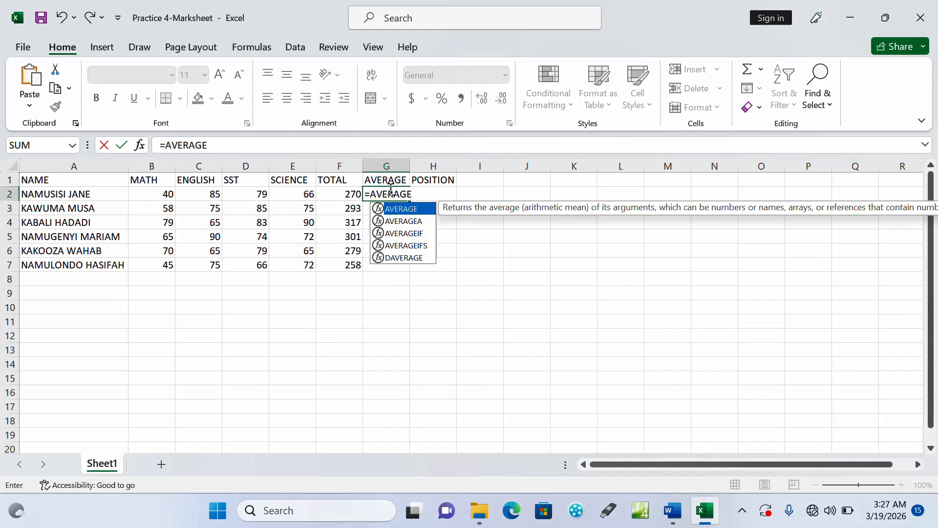
{"action": "type", "text": "("}
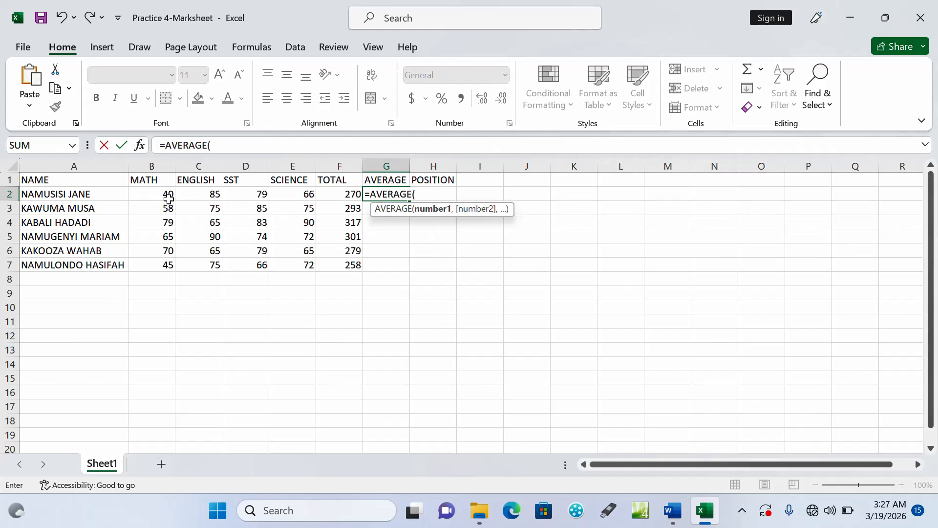
{"action": "left_click_drag", "start_coordinate": [170, 195], "coordinate": [288, 191]}
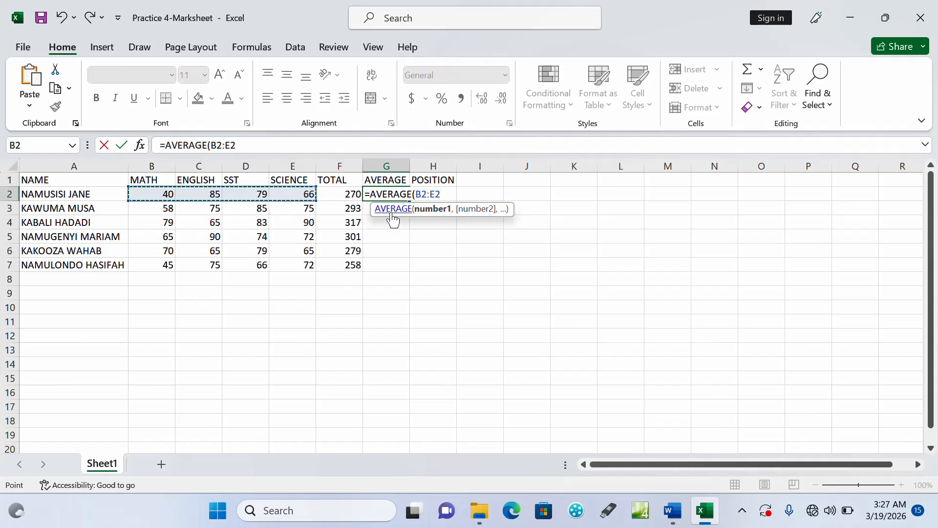
{"action": "type", "text": ")"}
{"action": "key", "text": "Return"}
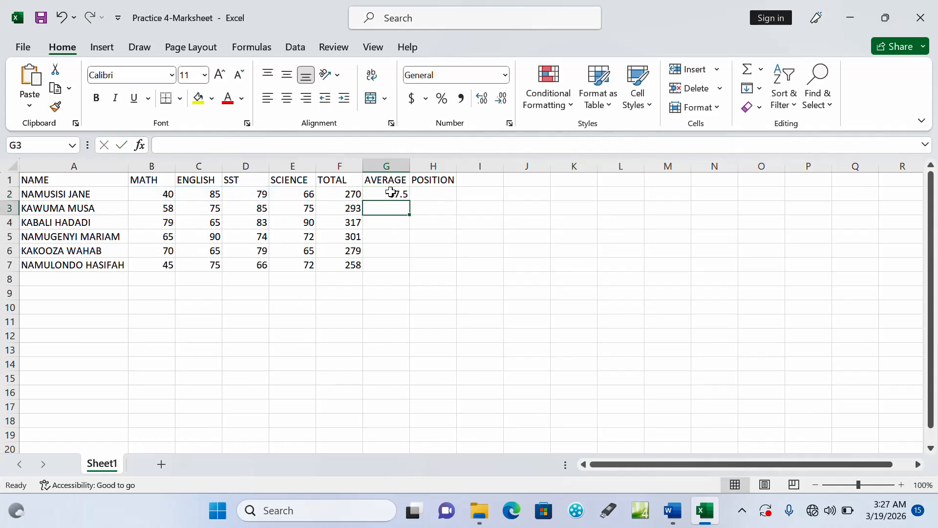
{"action": "left_click", "coordinate": [396, 192]}
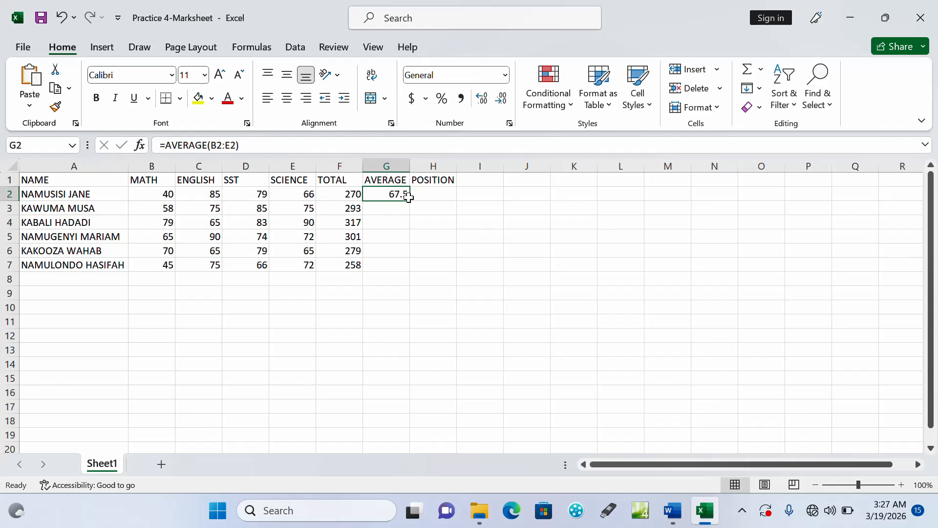
{"action": "double_click", "coordinate": [410, 199]}
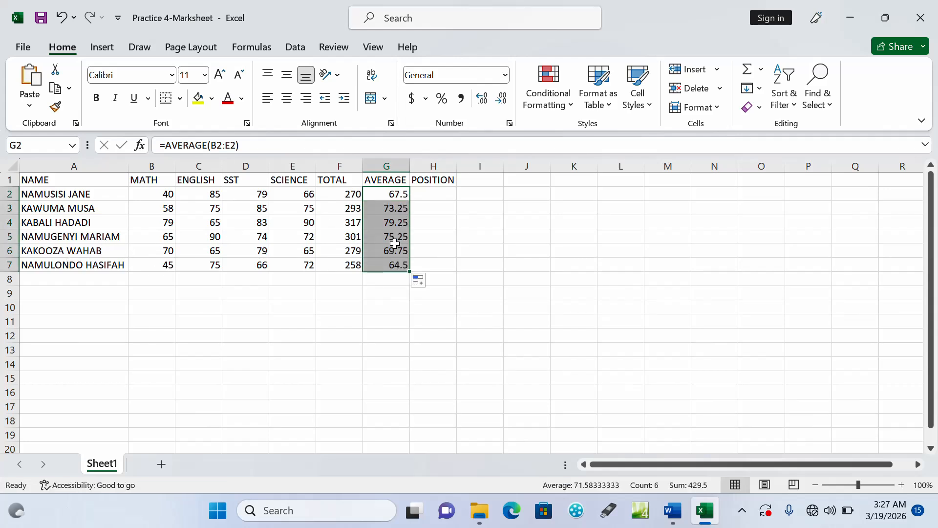
Enter =RANK(G2,$G$2:$G$7) in cell H2 to rank the first student's average, with the reference range made absolute
{"action": "left_click", "coordinate": [439, 195]}
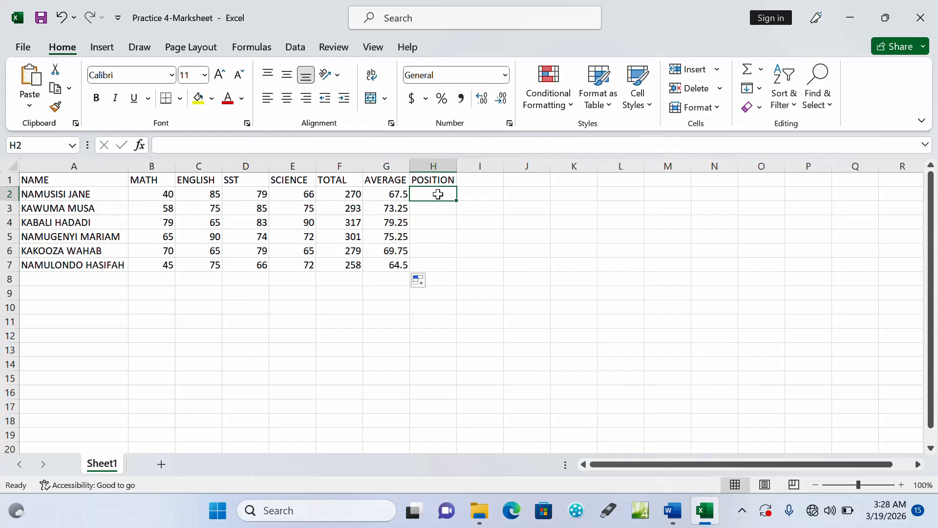
{"action": "type", "text": "="}
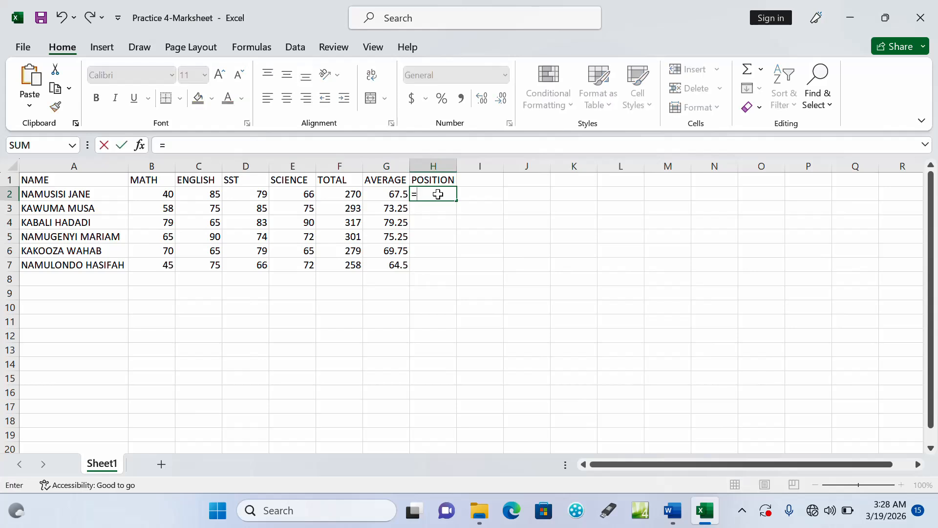
{"action": "type", "text": "RANK"}
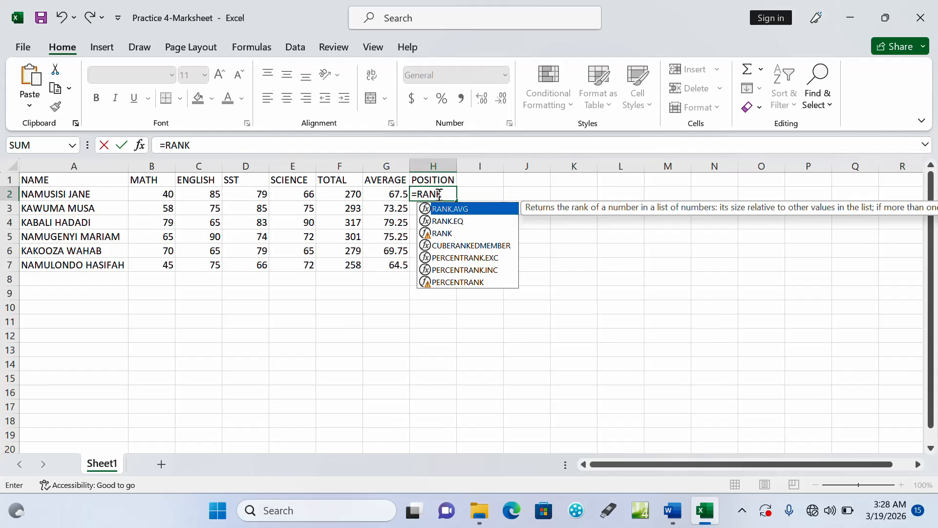
{"action": "type", "text": "("}
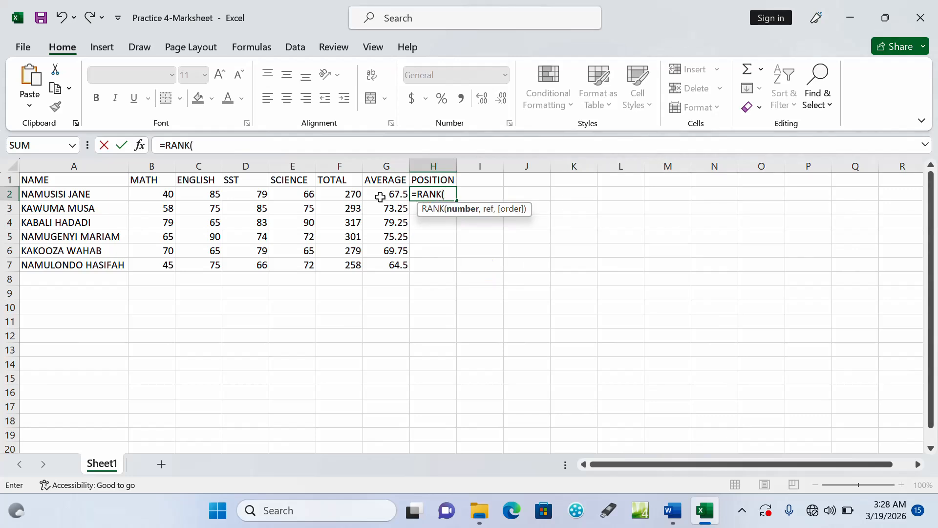
{"action": "left_click", "coordinate": [391, 194]}
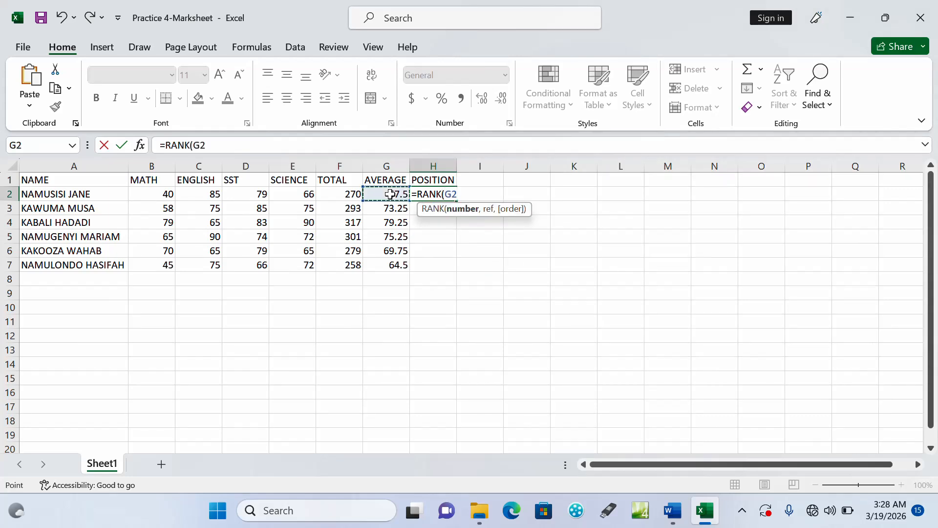
{"action": "type", "text": ","}
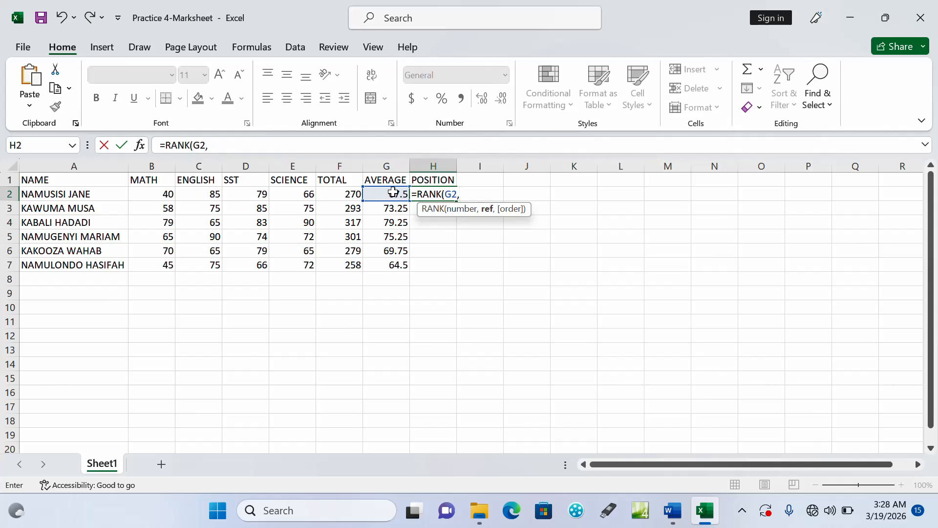
{"action": "left_click_drag", "start_coordinate": [392, 193], "coordinate": [388, 265]}
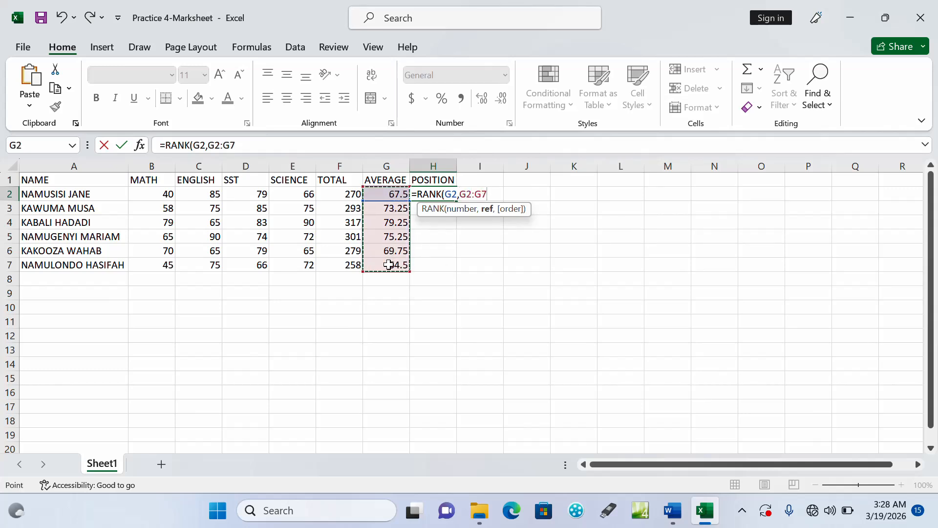
{"action": "key", "text": "F4"}
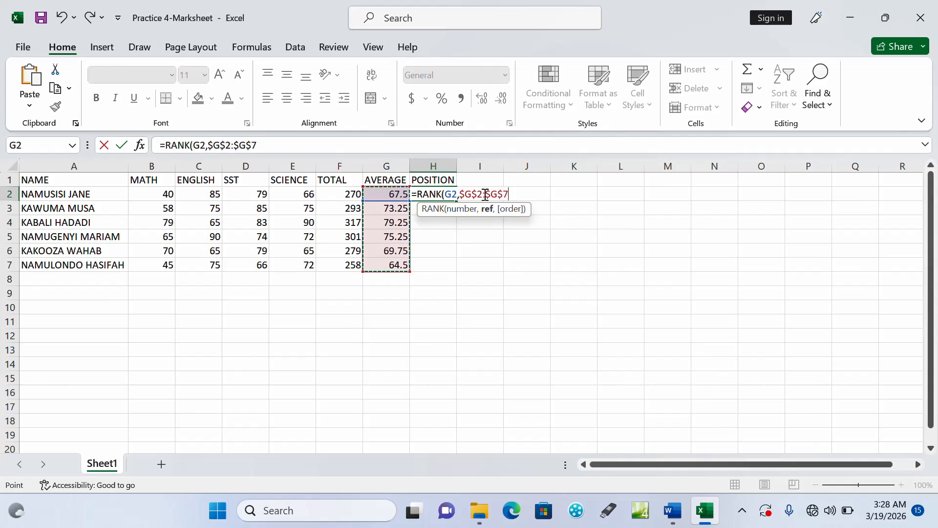
{"action": "key", "text": "Return"}
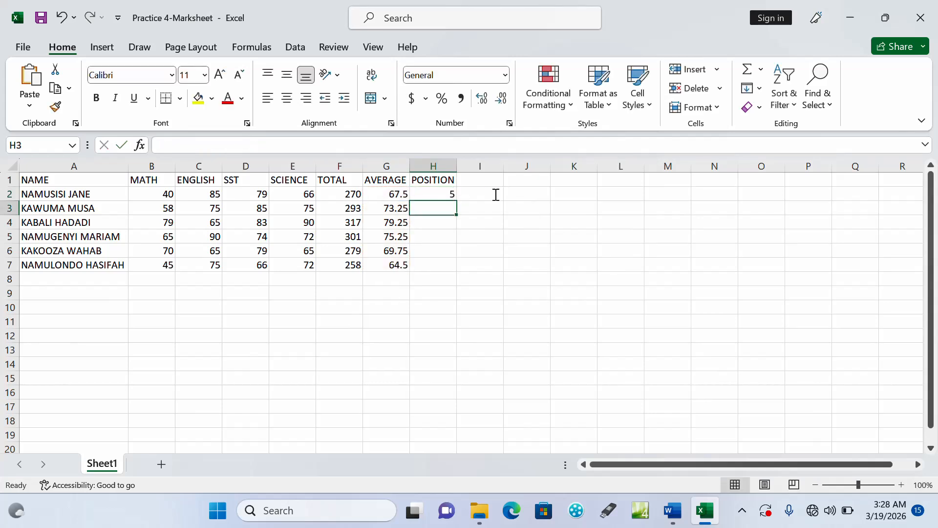
Fill the RANK formula from cell H2 down to H7 to complete the POSITION column
{"action": "left_click", "coordinate": [437, 193]}
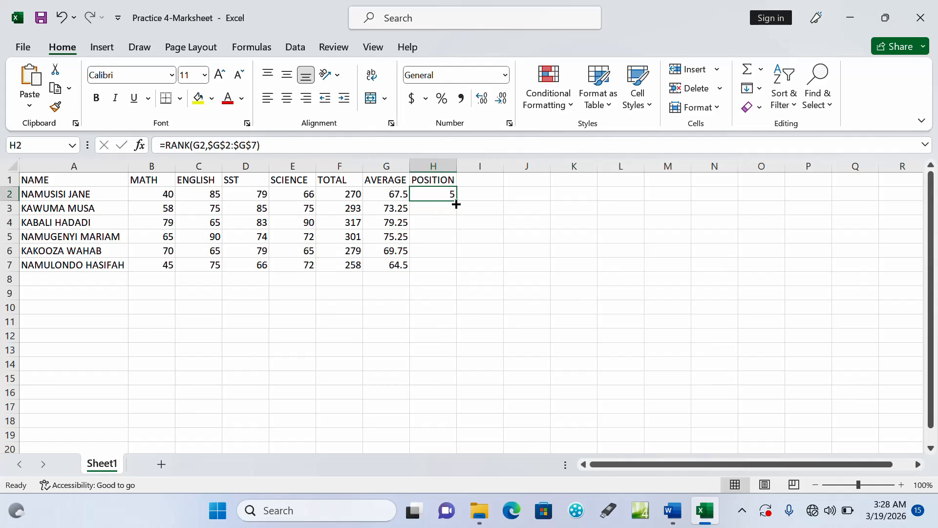
{"action": "left_click_drag", "start_coordinate": [456, 202], "coordinate": [456, 271]}
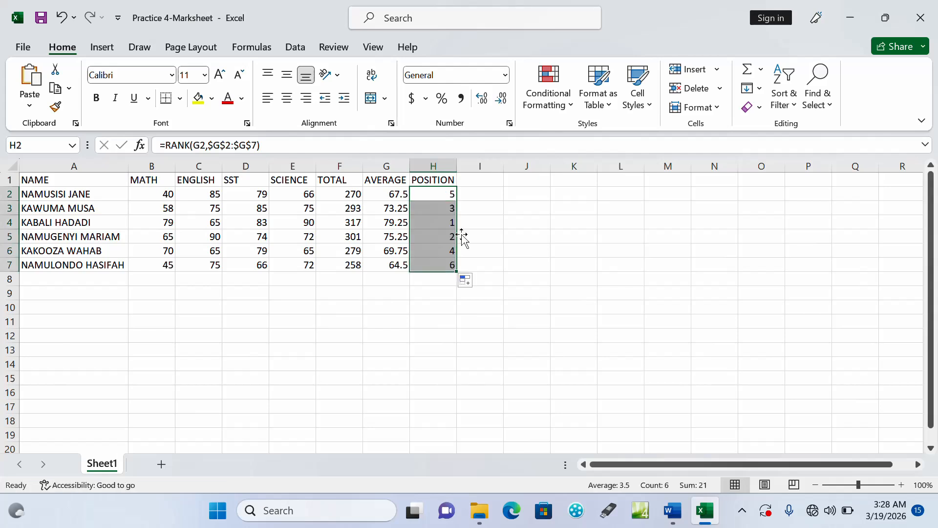
{"action": "left_click", "coordinate": [467, 191]}
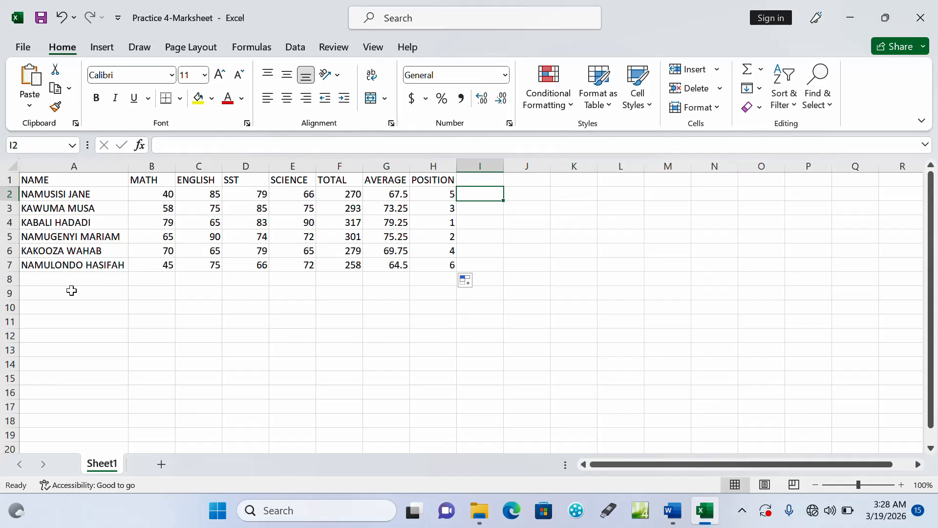
{"action": "left_click", "coordinate": [47, 275]}
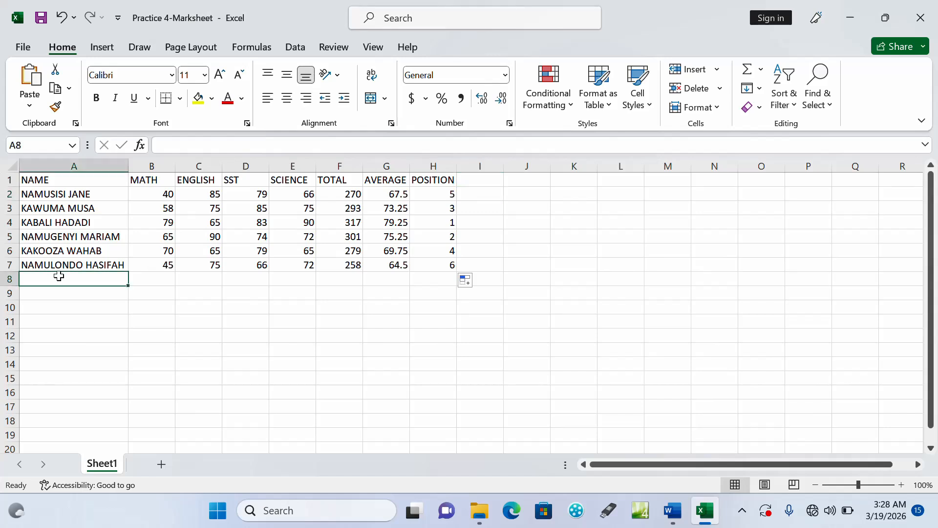
Switch to the Word question document and read tasks c to i below the student table
{"action": "left_click", "coordinate": [672, 513]}
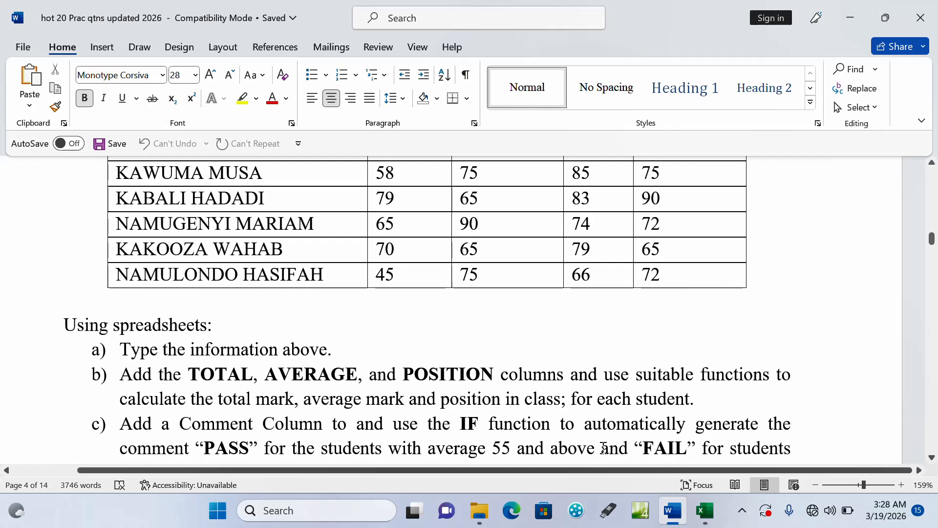
{"action": "left_click", "coordinate": [933, 457]}
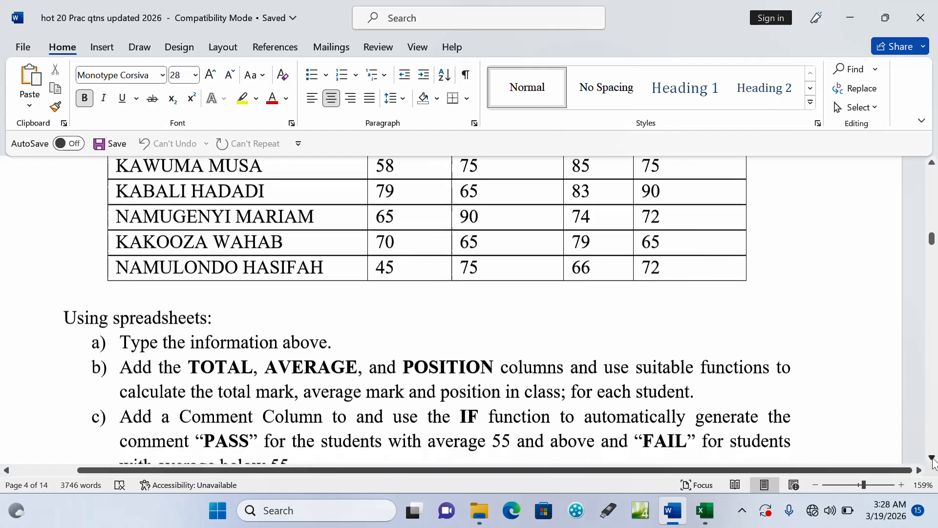
{"action": "left_click", "coordinate": [932, 457]}
{"action": "left_click", "coordinate": [932, 457]}
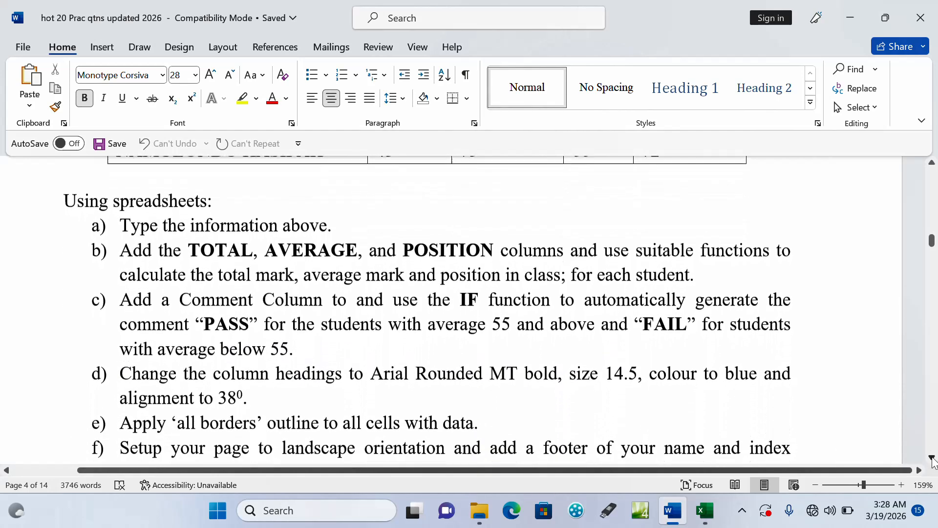
{"action": "left_click", "coordinate": [932, 457]}
{"action": "left_click", "coordinate": [933, 458]}
{"action": "left_click", "coordinate": [932, 457]}
{"action": "left_click", "coordinate": [932, 458]}
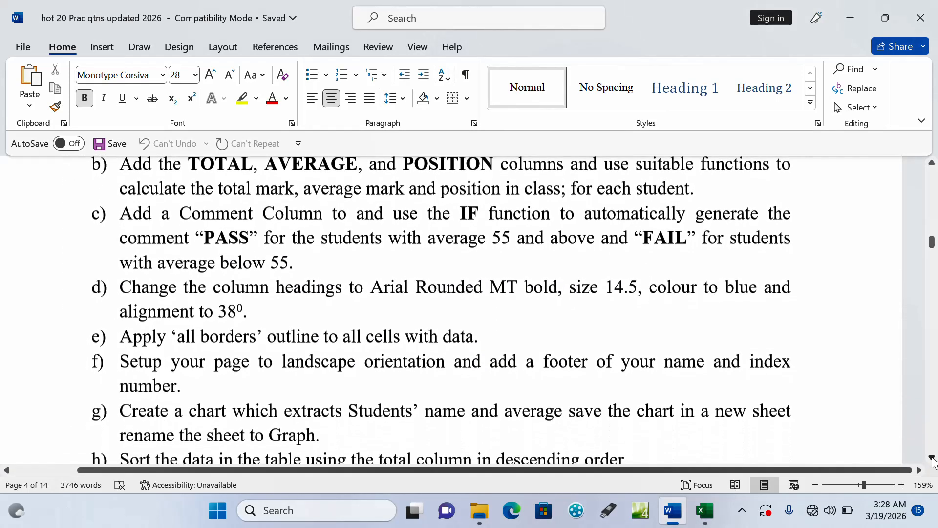
{"action": "left_click", "coordinate": [932, 457]}
{"action": "left_click", "coordinate": [932, 458]}
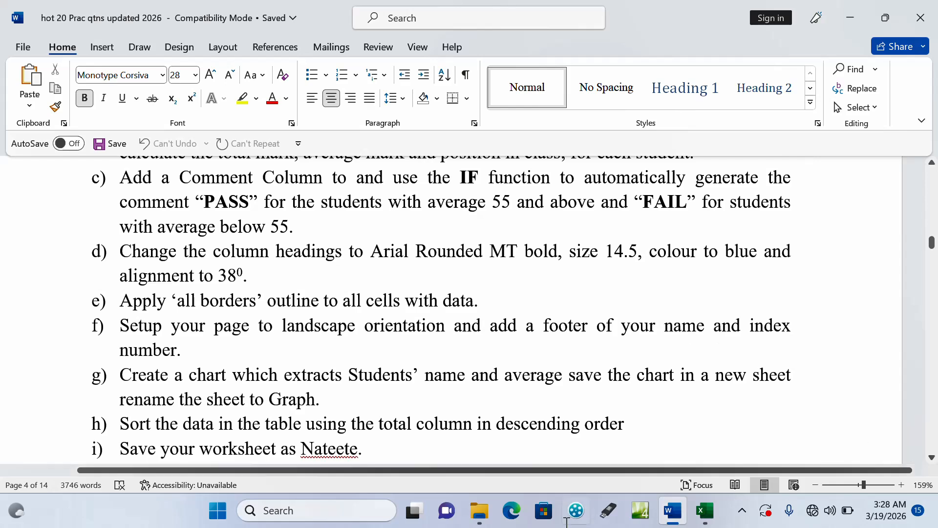
Switch back to the Excel marksheet and enter the heading COMMENT in cell I1
{"action": "left_click", "coordinate": [716, 517]}
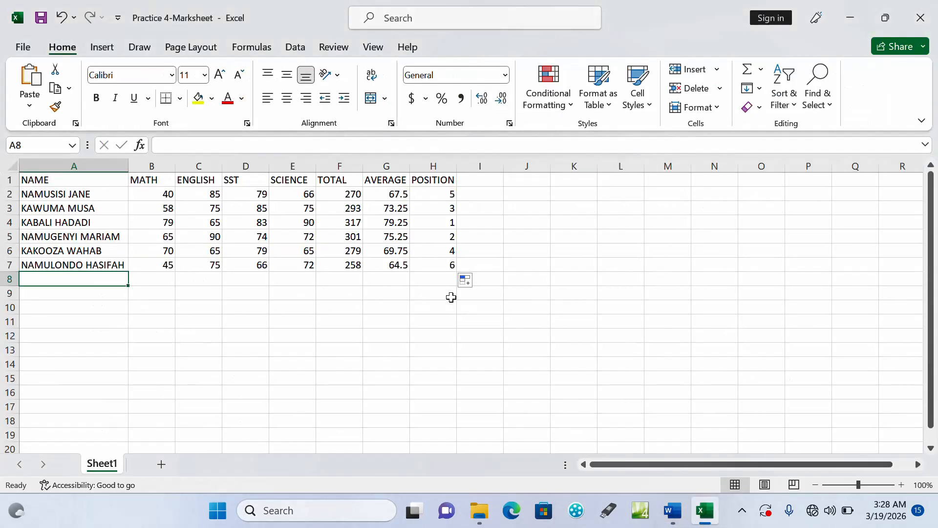
{"action": "left_click", "coordinate": [475, 190]}
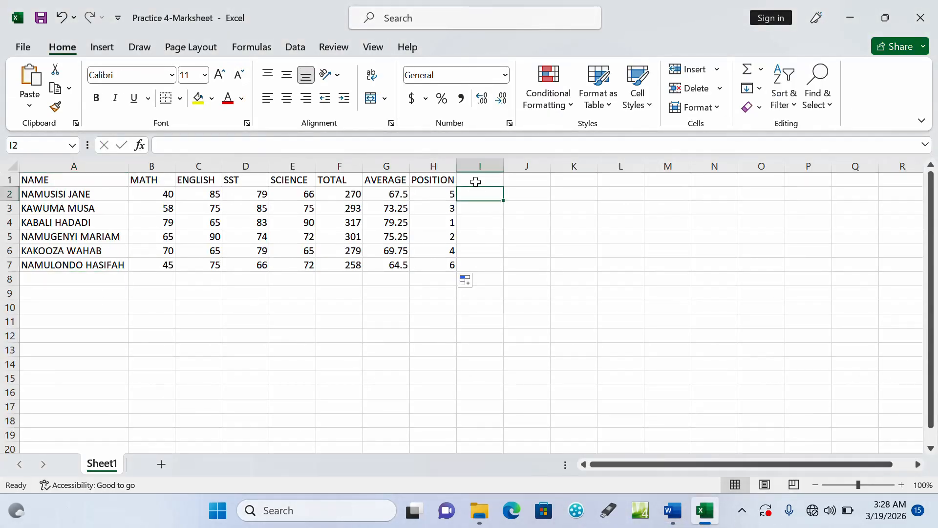
{"action": "left_click", "coordinate": [474, 182]}
{"action": "type", "text": "COMMENT"}
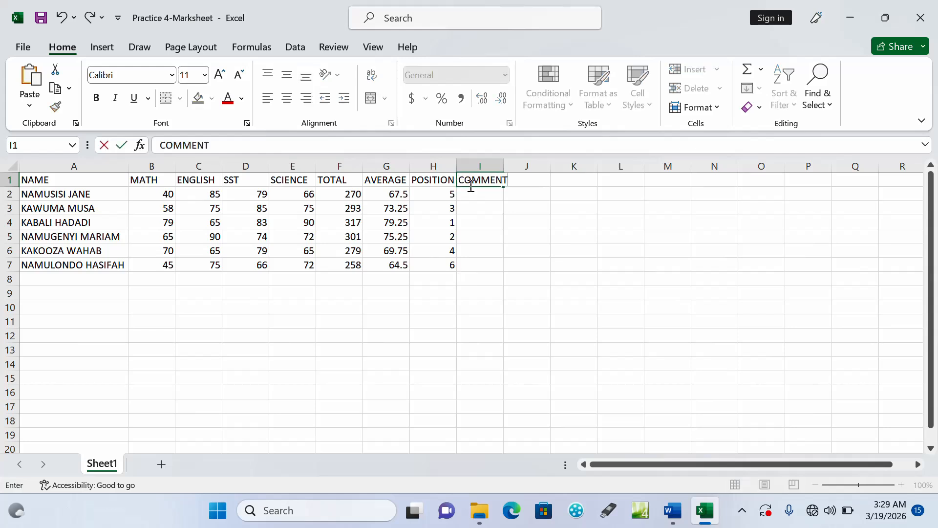
Enter =IF(G2>=55,"PASS","FAIL") in cell I2 to generate the first student's comment
{"action": "left_click", "coordinate": [475, 192]}
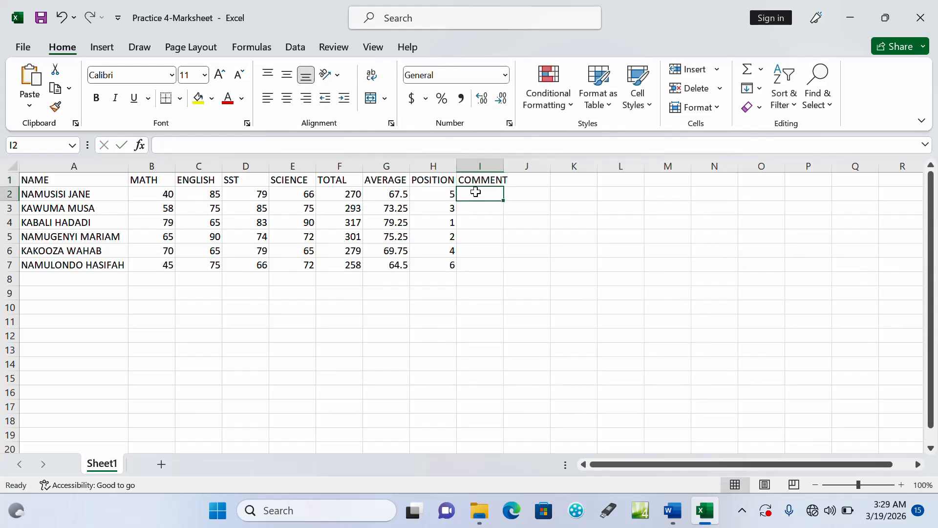
{"action": "type", "text": "=IF"}
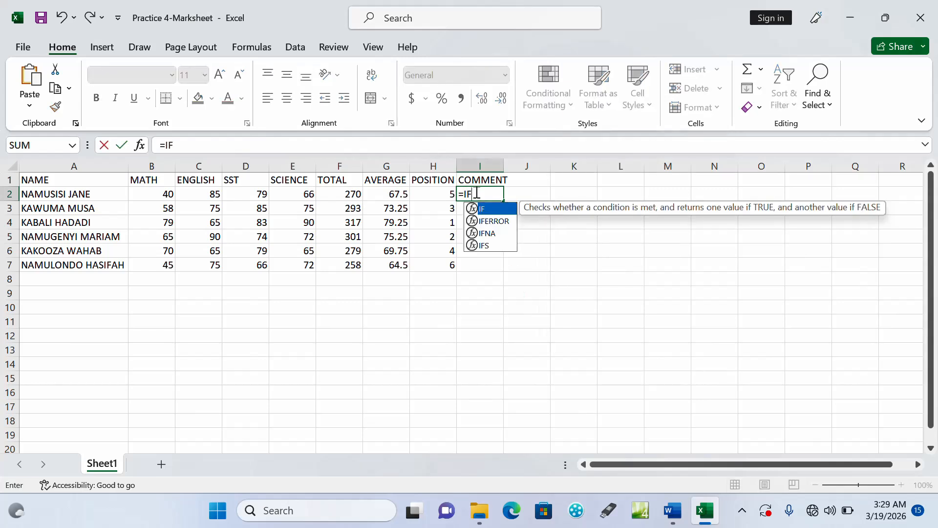
{"action": "type", "text": "("}
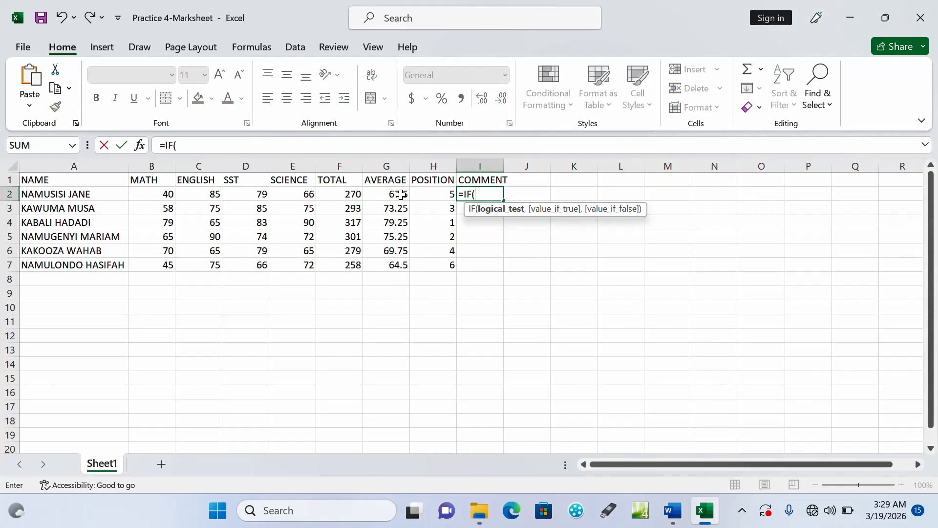
{"action": "type", "text": "G2"}
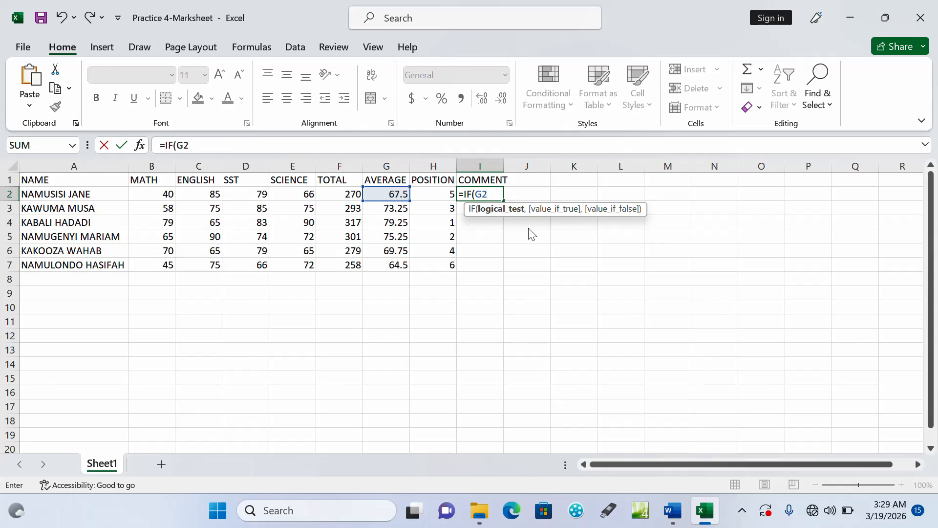
{"action": "type", "text": ">=55,\""}
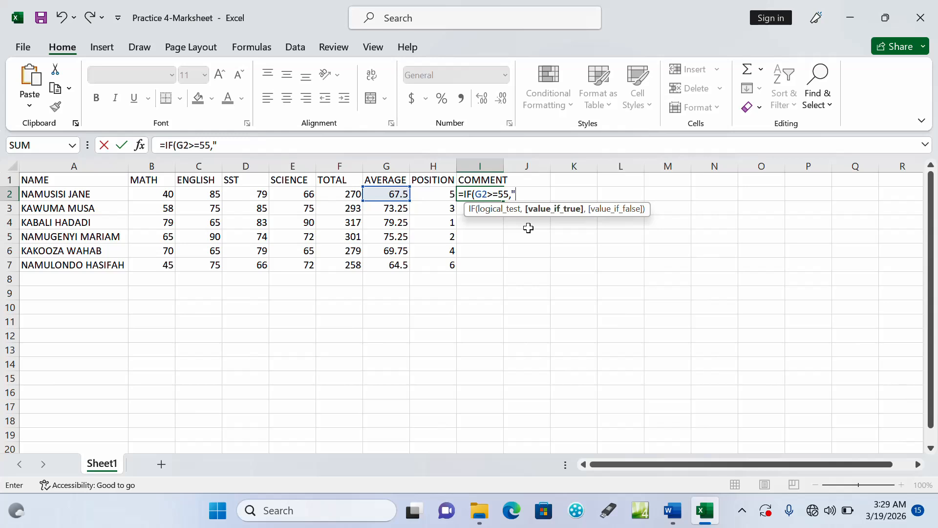
{"action": "type", "text": "PASS\","}
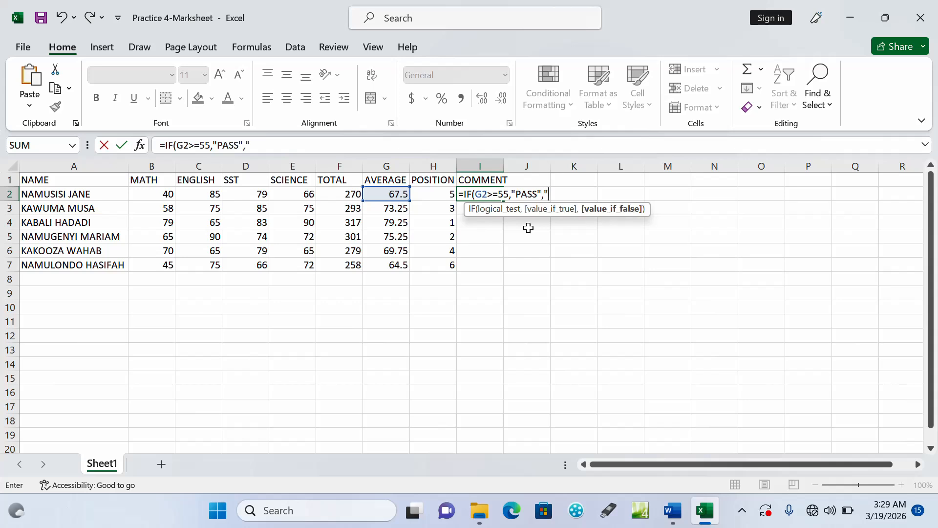
{"action": "type", "text": "\"FAIL\")"}
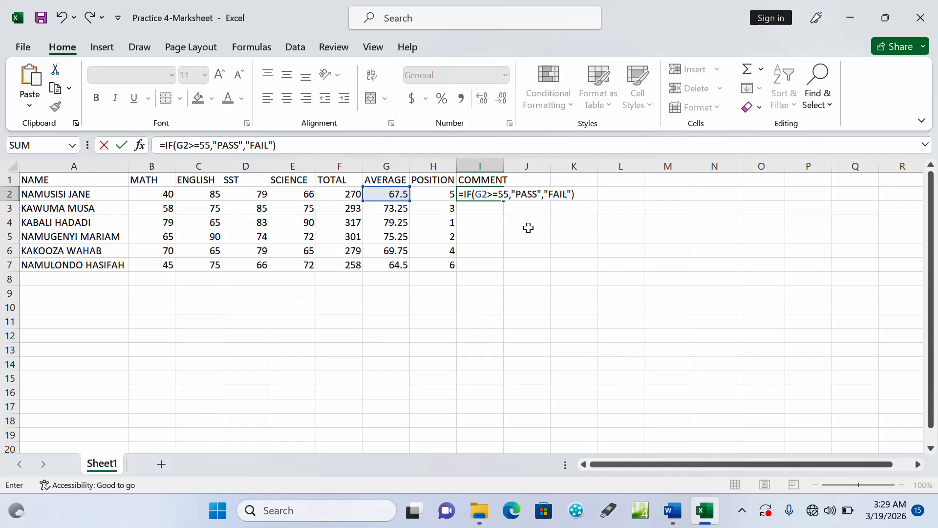
{"action": "key", "text": "Return"}
Fill the IF formula from cell I2 down to I7 to complete the COMMENT column
{"action": "left_click", "coordinate": [470, 194]}
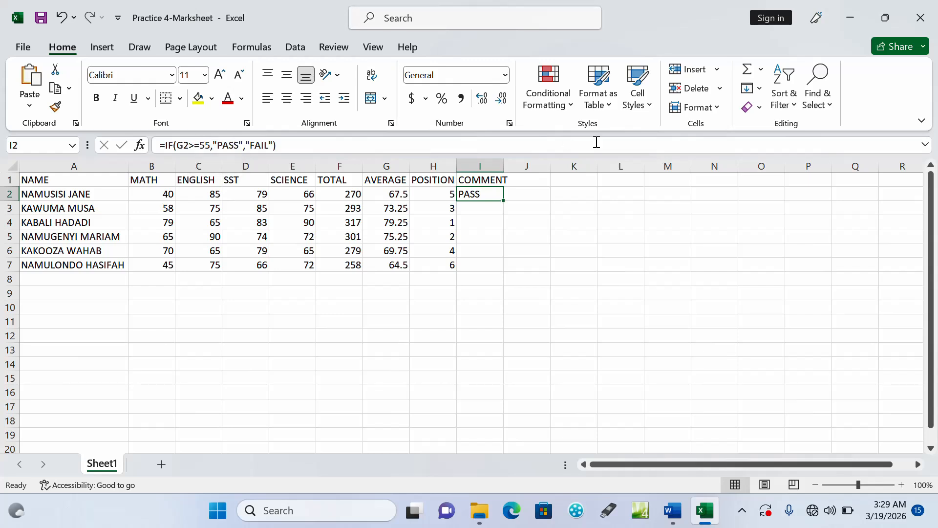
{"action": "left_click_drag", "start_coordinate": [504, 202], "coordinate": [505, 270]}
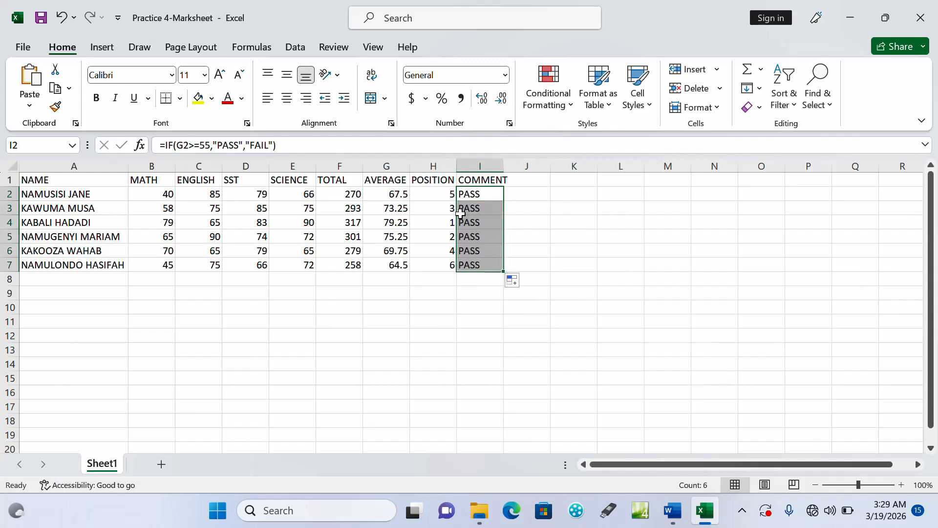
{"action": "left_click", "coordinate": [420, 243]}
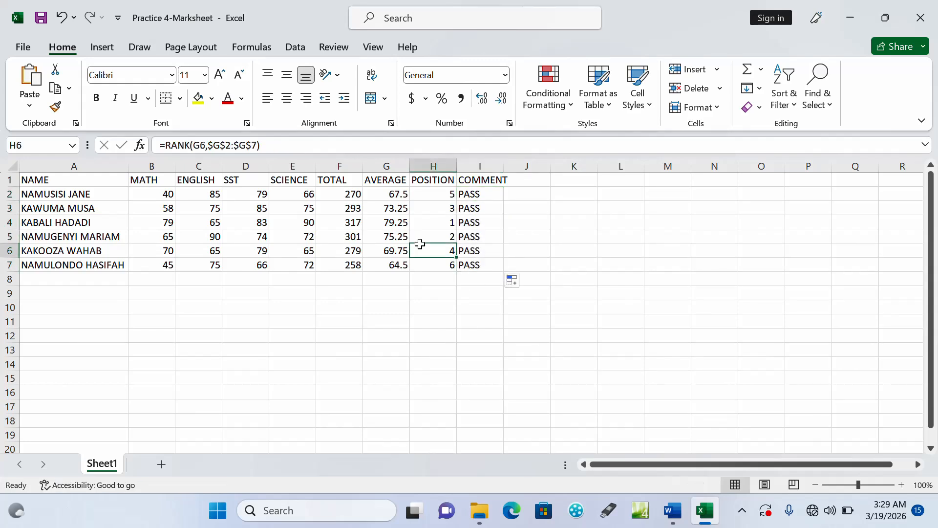
{"action": "left_click", "coordinate": [372, 239]}
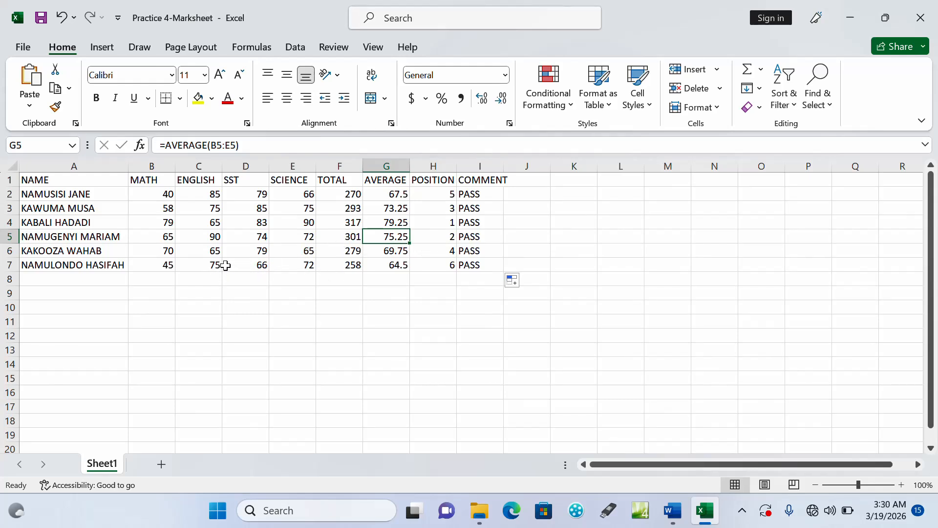
Test the IF formula by changing the last student's SST mark in cell D7 to 20
{"action": "left_click", "coordinate": [263, 266]}
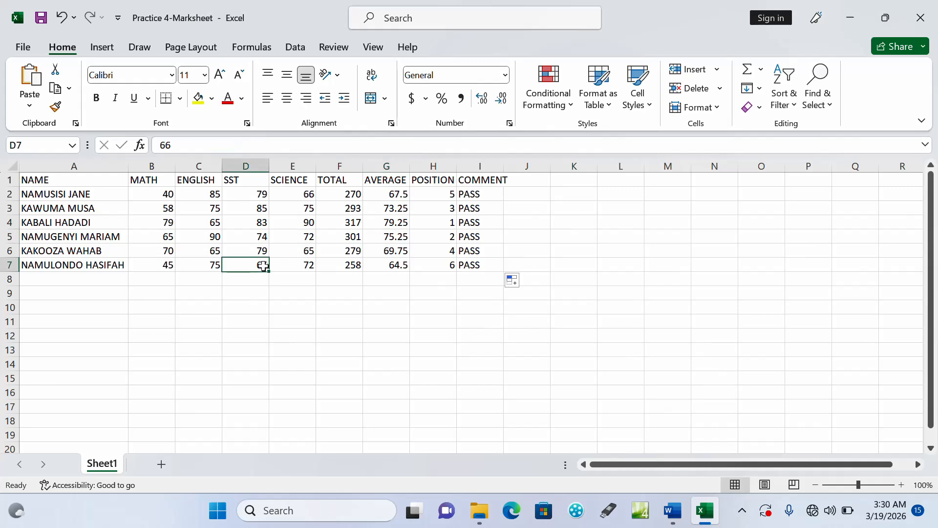
{"action": "type", "text": "20"}
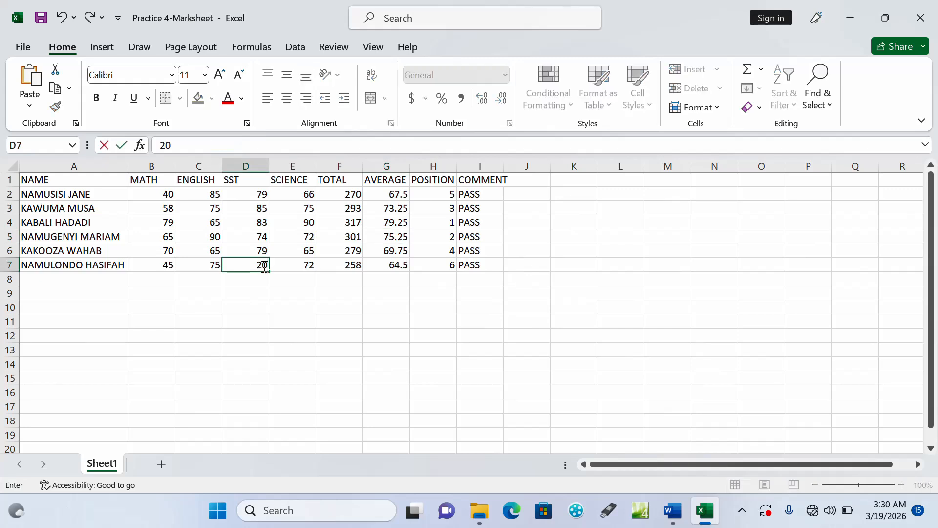
{"action": "key", "text": "Return"}
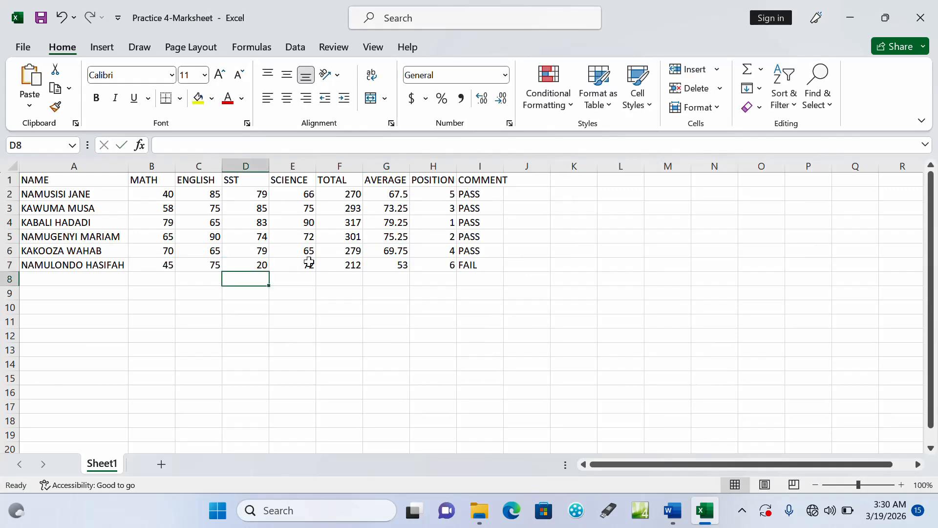
{"action": "left_click", "coordinate": [312, 276]}
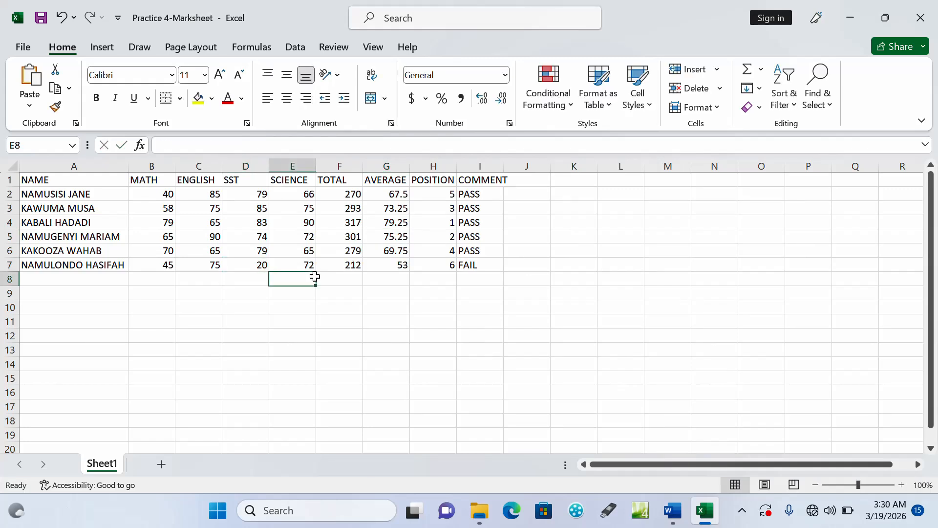
{"action": "left_click", "coordinate": [251, 264]}
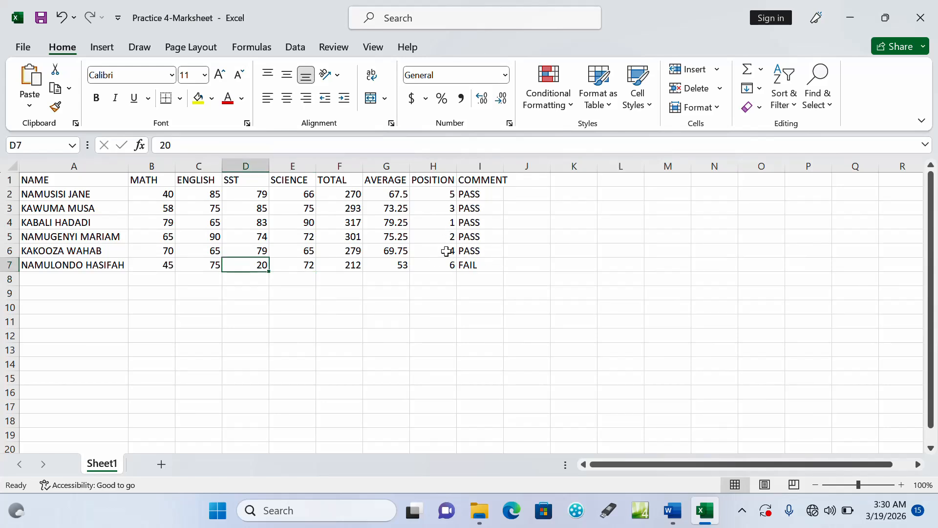
Check task d in the Word question document, then set the Excel column headings A1:I1 to the Arial Rounded MT Bold font
{"action": "left_click", "coordinate": [673, 510]}
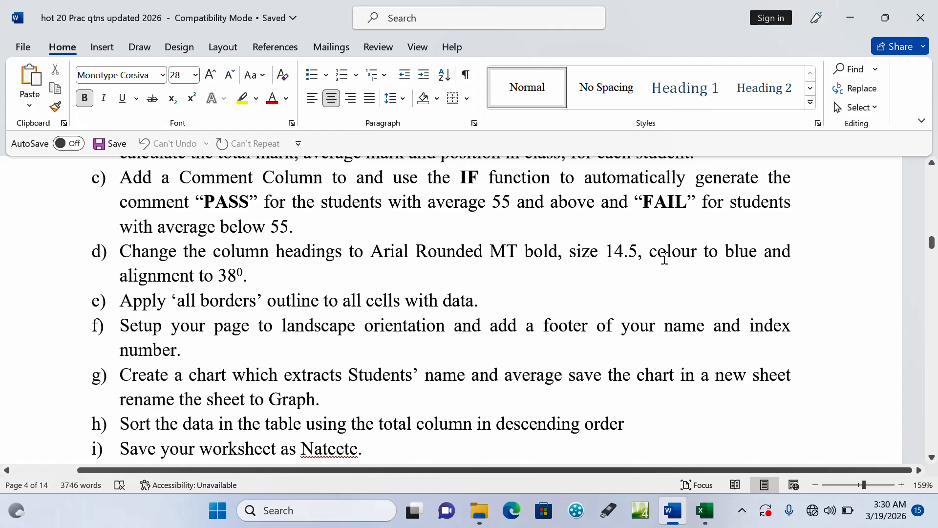
{"action": "left_click", "coordinate": [705, 510]}
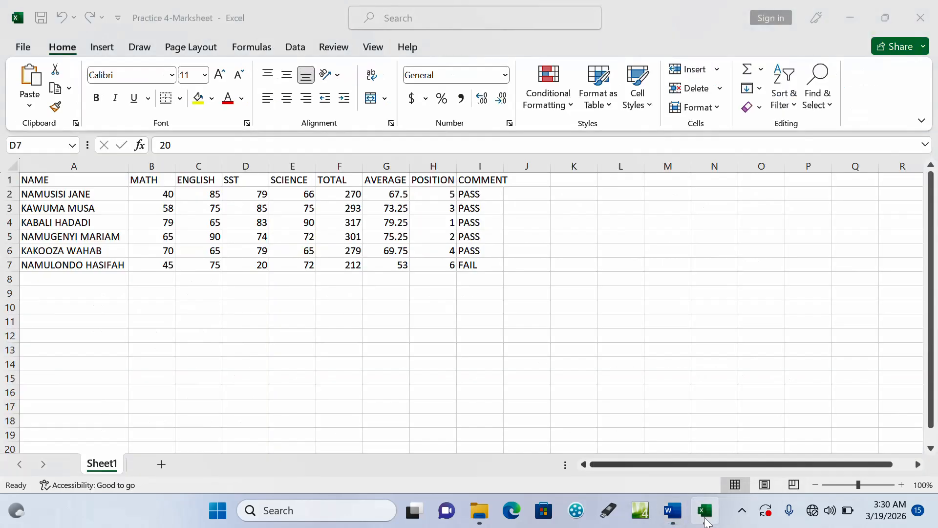
{"action": "left_click", "coordinate": [33, 181]}
{"action": "left_click_drag", "start_coordinate": [33, 181], "coordinate": [502, 182]}
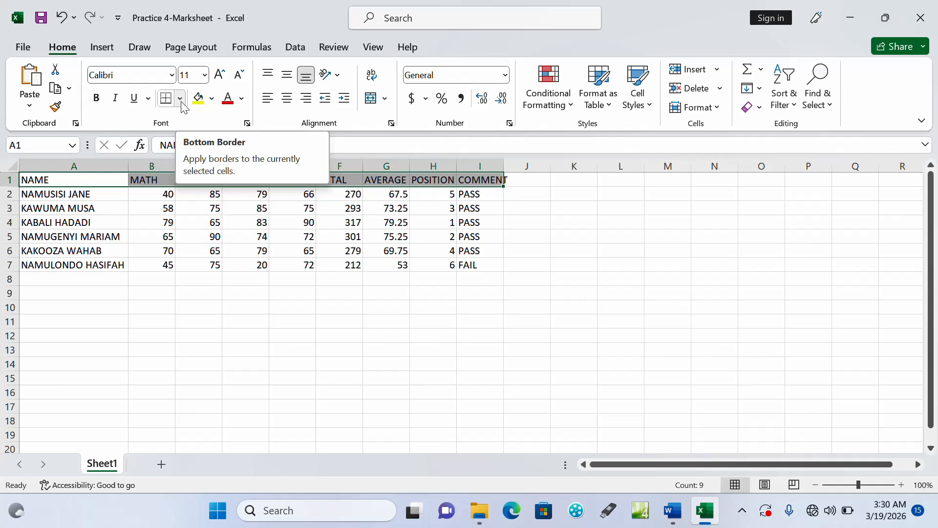
{"action": "left_click", "coordinate": [172, 75]}
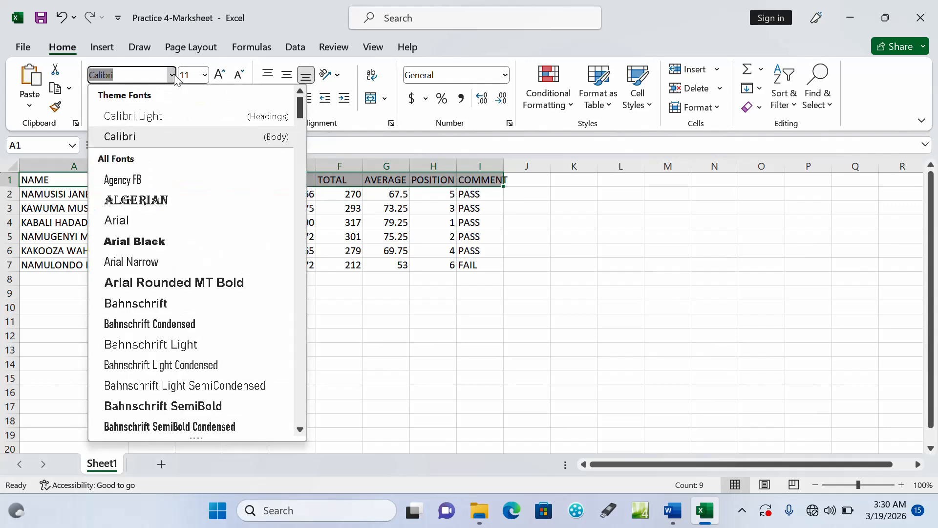
{"action": "left_click", "coordinate": [148, 284]}
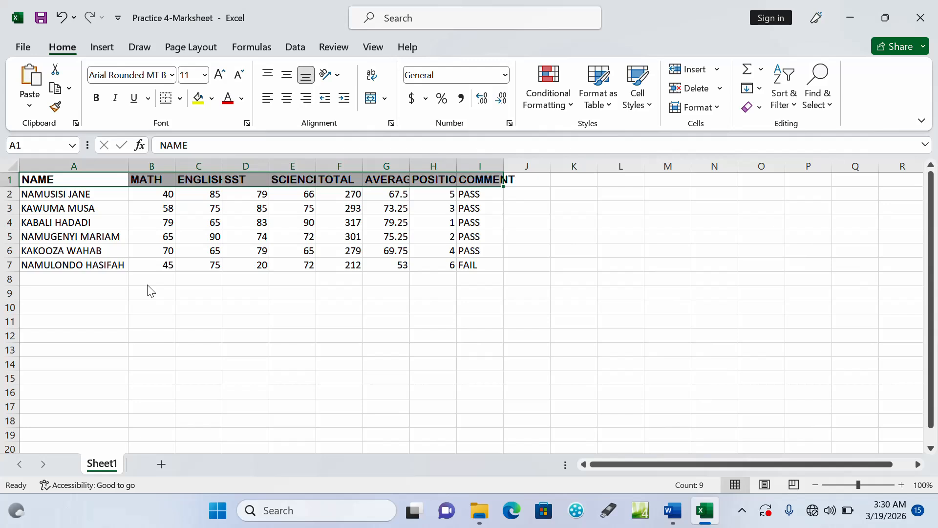
Set the font size of the column headings to 14.5 and their font colour to standard blue
{"action": "left_click", "coordinate": [204, 76]}
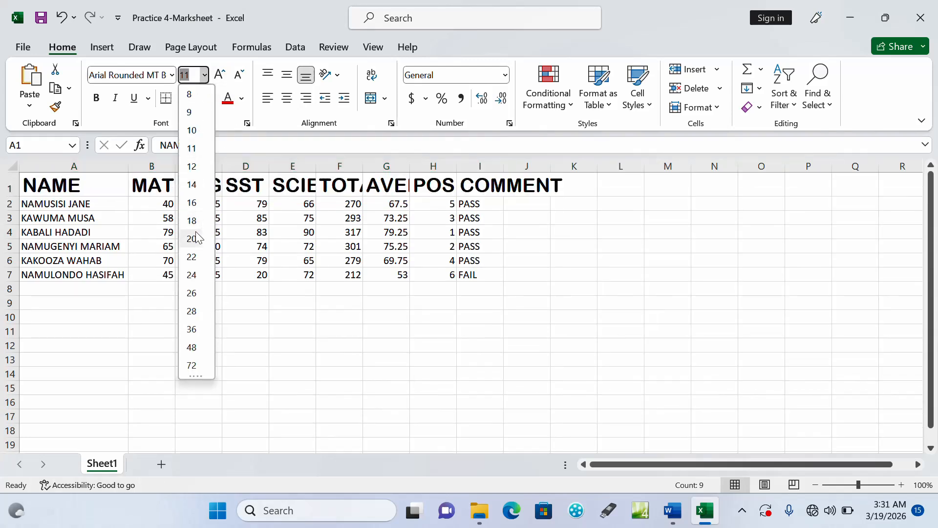
{"action": "left_click", "coordinate": [193, 187]}
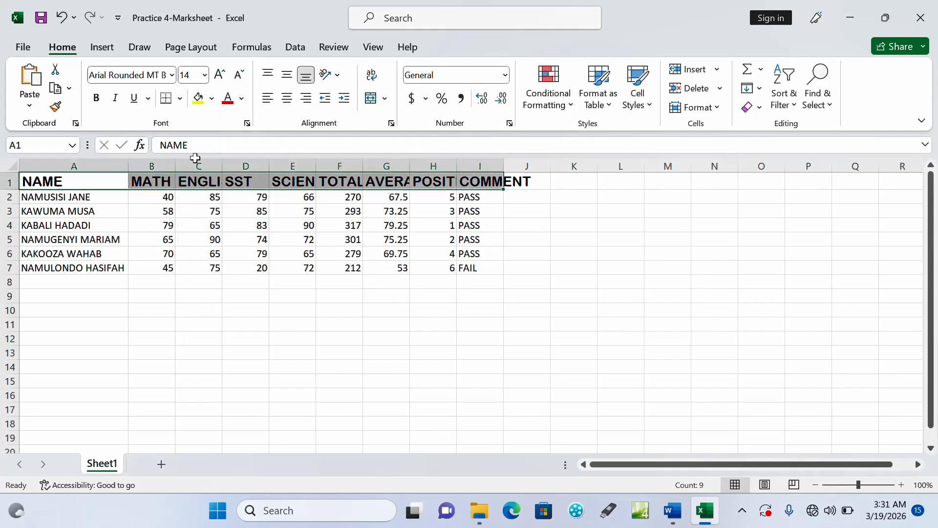
{"action": "left_click", "coordinate": [191, 77]}
{"action": "type", "text": ".5"}
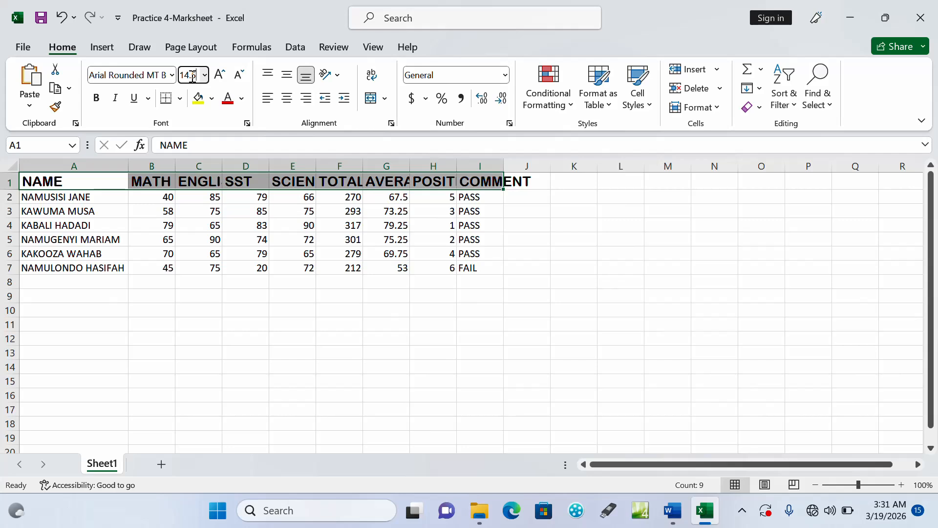
{"action": "key", "text": "Return"}
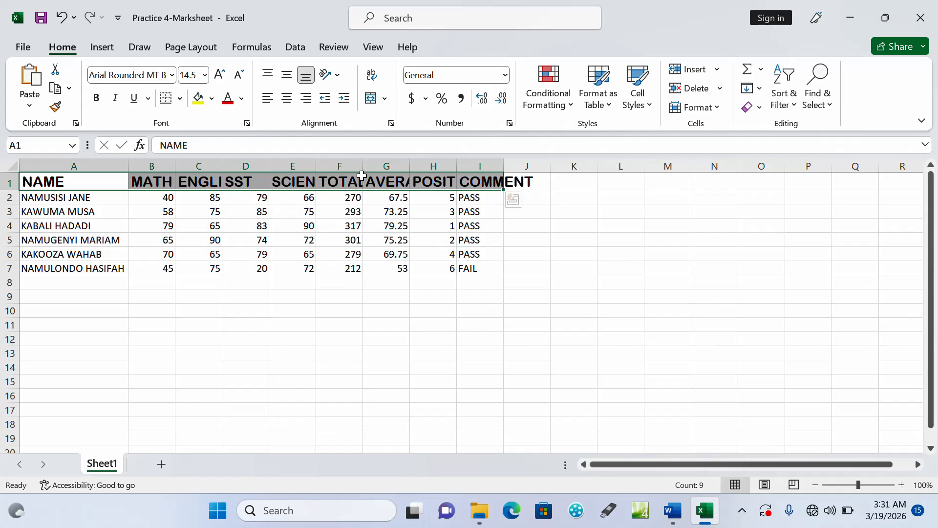
{"action": "left_click", "coordinate": [242, 99]}
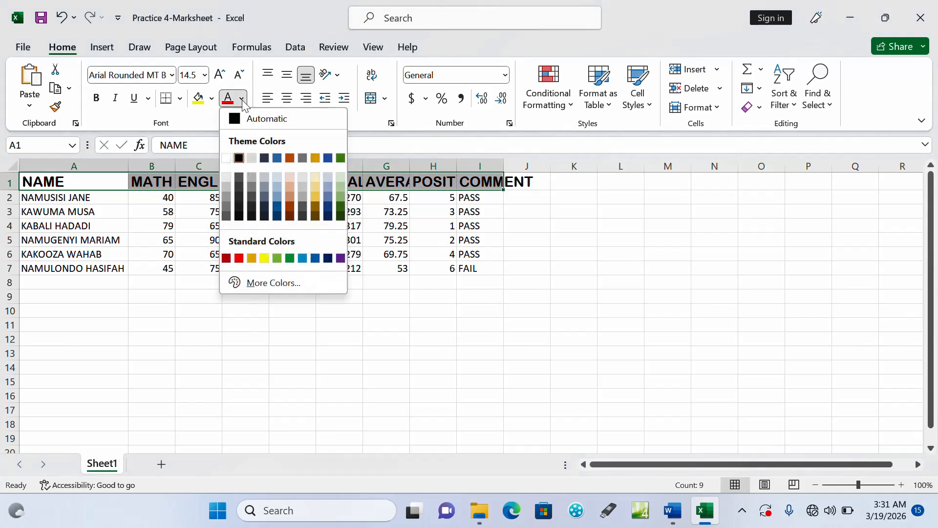
{"action": "left_click", "coordinate": [316, 258]}
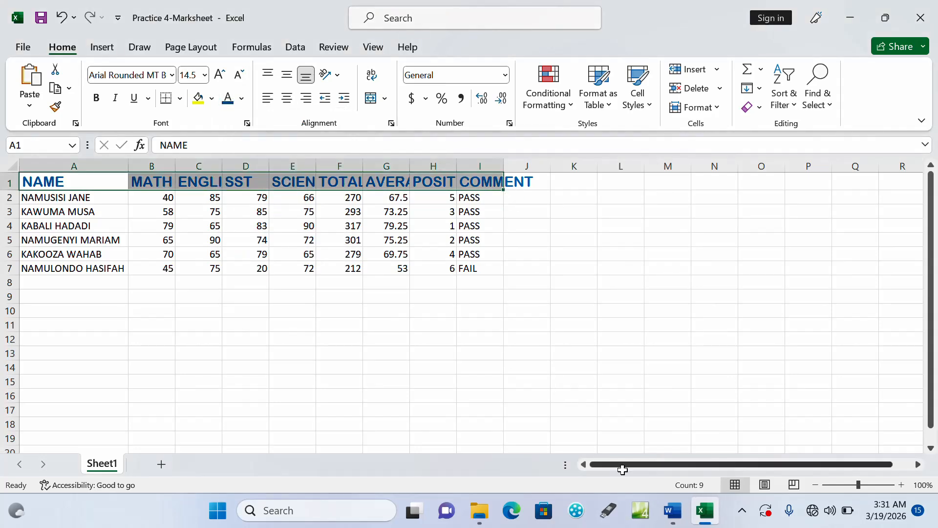
Recheck the required alignment in the Word question document and rotate the Excel column headings A1:I1 to 38 degrees
{"action": "left_click", "coordinate": [673, 512]}
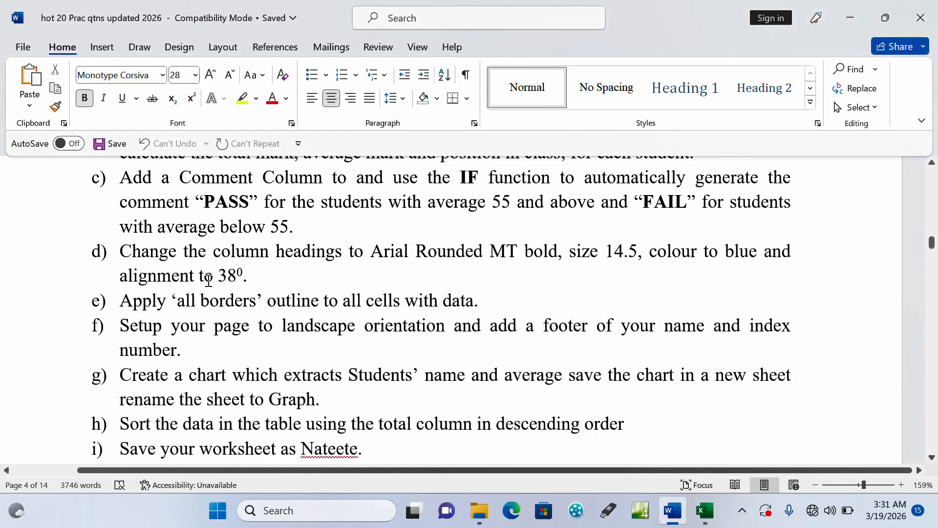
{"action": "left_click", "coordinate": [700, 513]}
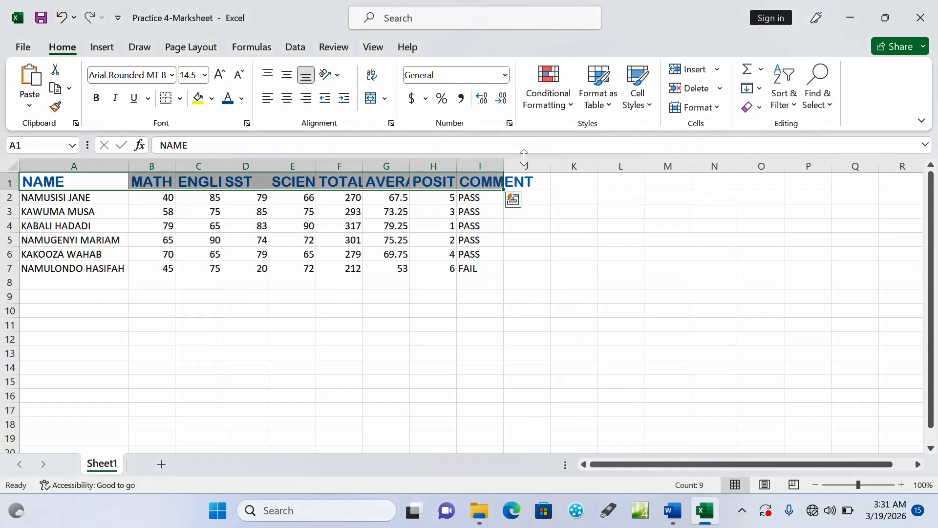
{"action": "left_click", "coordinate": [391, 123]}
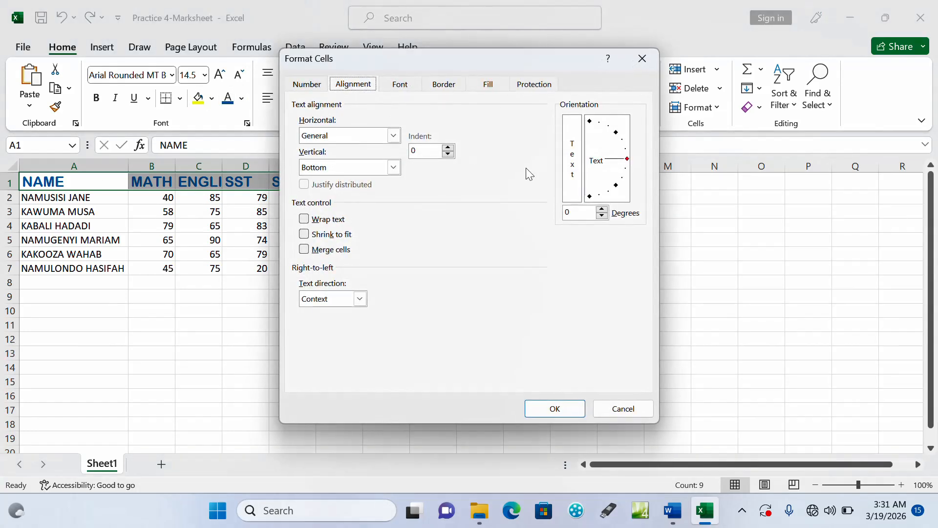
{"action": "left_click", "coordinate": [578, 211]}
{"action": "type", "text": "38"}
{"action": "left_click", "coordinate": [559, 407]}
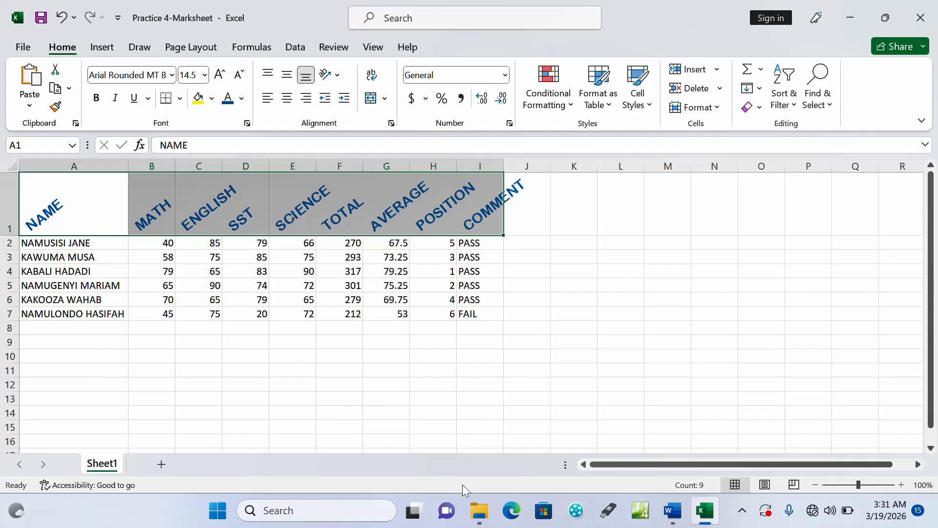
Check task e in the Word question document, then apply All Borders to the Excel marksheet range A1:I7
{"action": "left_click", "coordinate": [673, 510]}
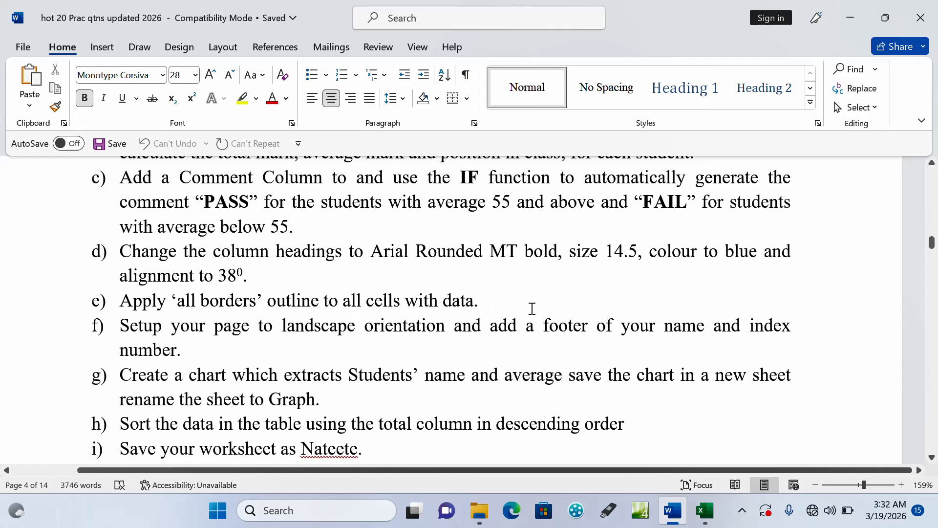
{"action": "left_click", "coordinate": [705, 510]}
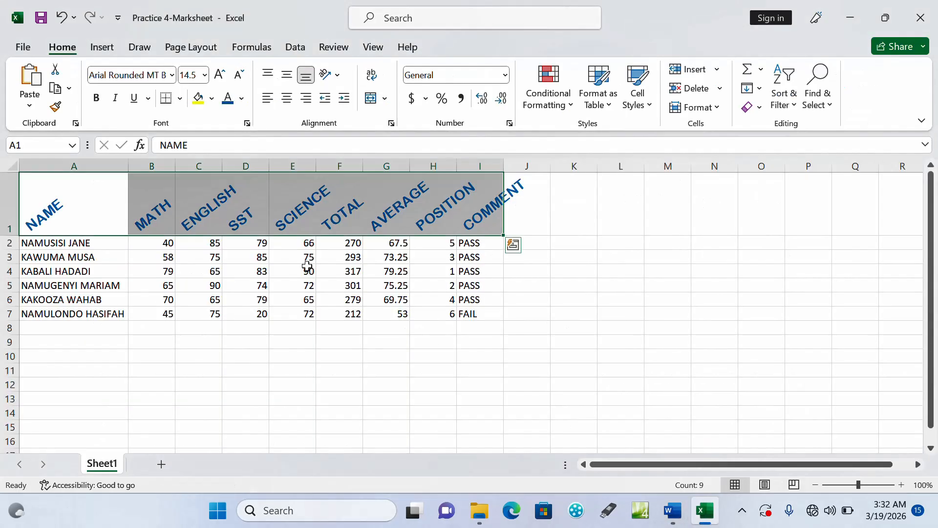
{"action": "left_click_drag", "start_coordinate": [87, 192], "coordinate": [489, 312]}
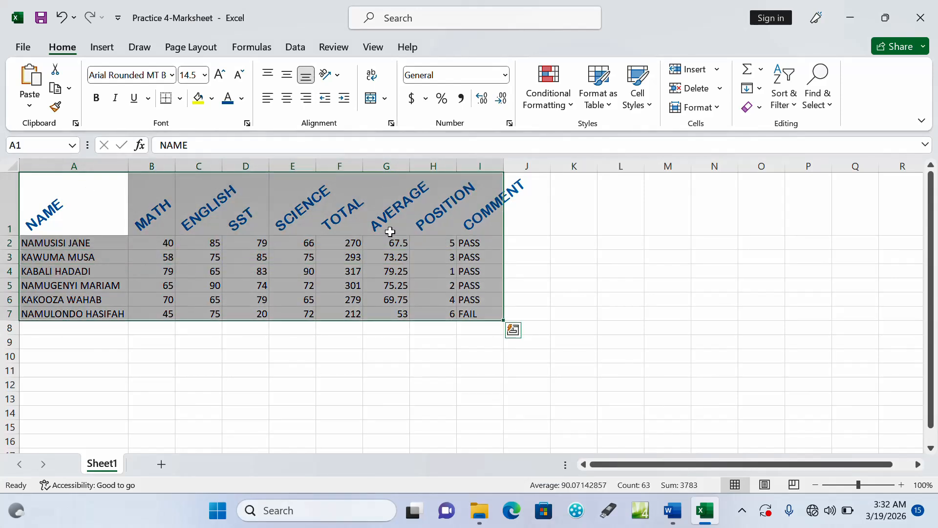
{"action": "left_click", "coordinate": [179, 99]}
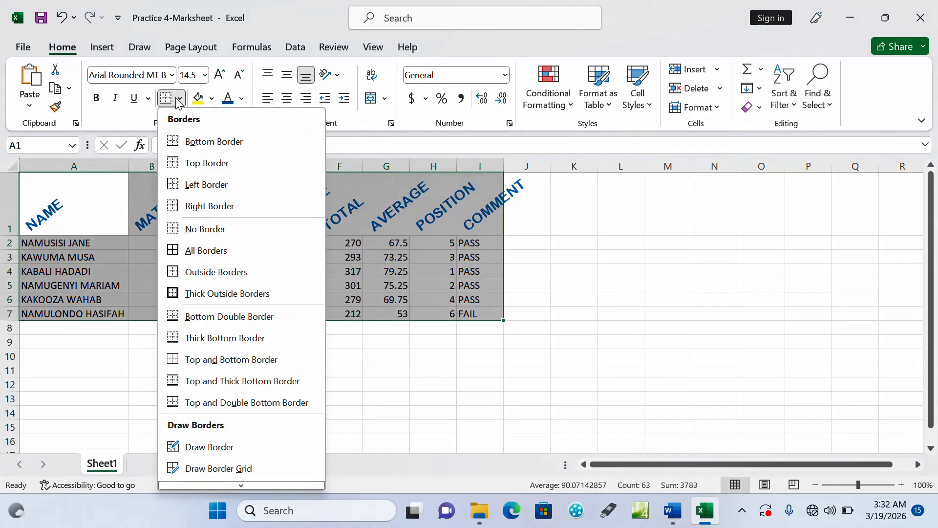
{"action": "left_click", "coordinate": [205, 254]}
{"action": "left_click", "coordinate": [430, 369]}
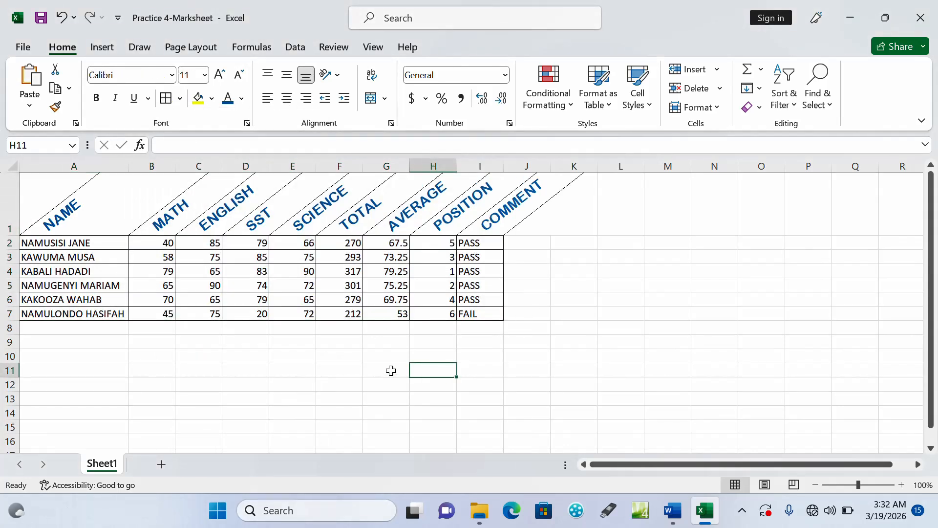
Check task f in the Word question document, then set the Excel worksheet's page orientation to landscape
{"action": "left_click", "coordinate": [687, 514]}
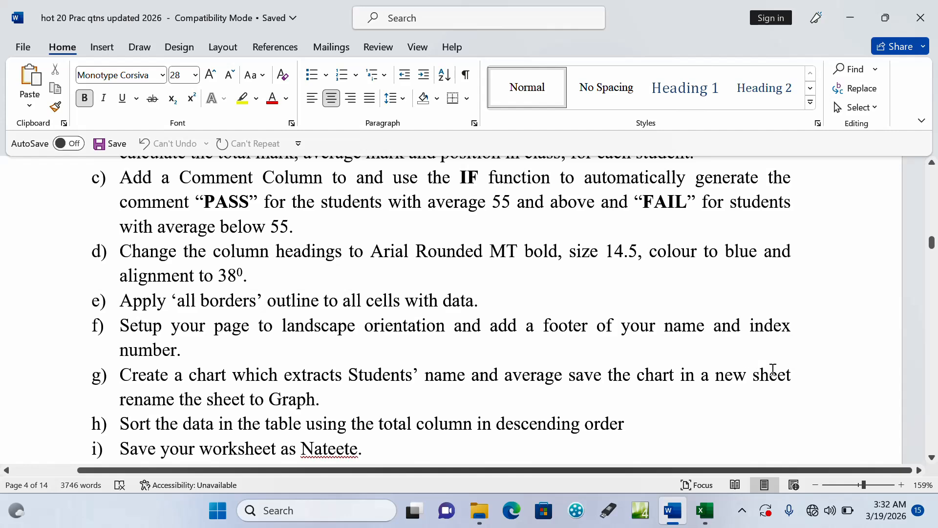
{"action": "left_click", "coordinate": [704, 510]}
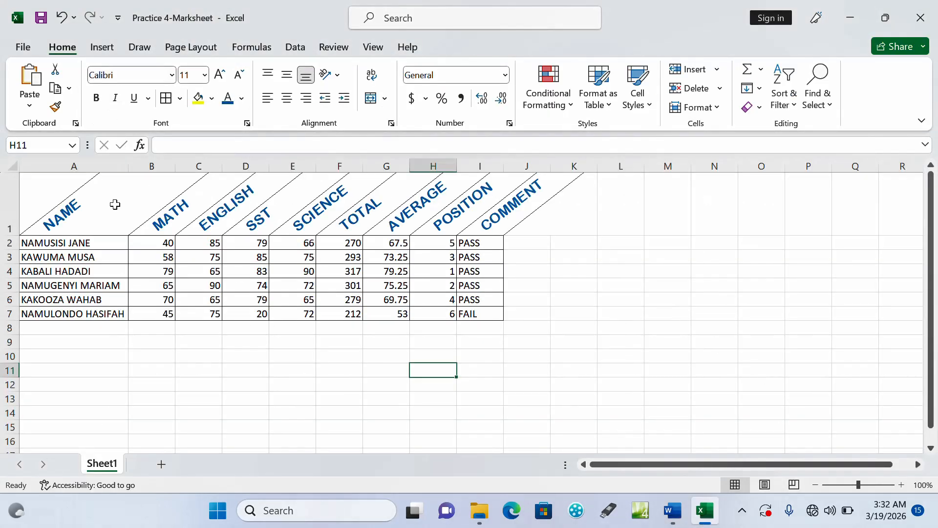
{"action": "left_click", "coordinate": [169, 51]}
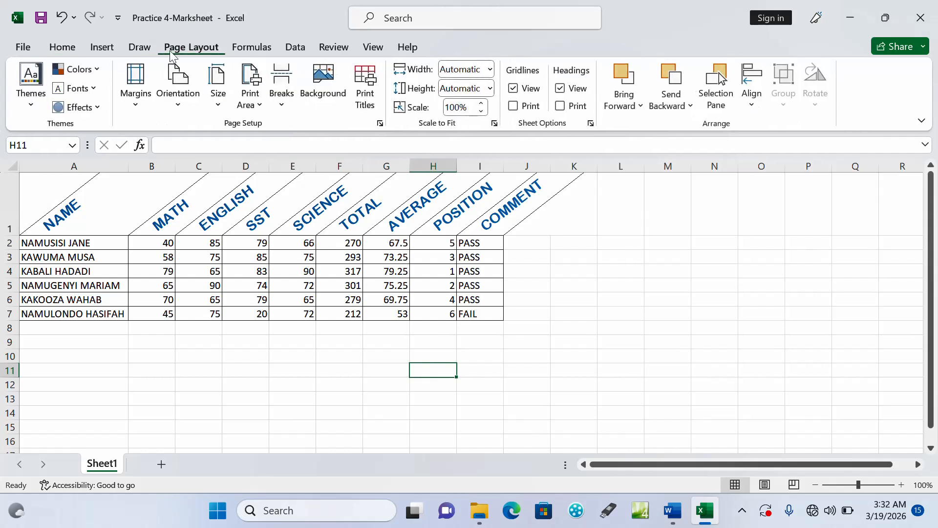
{"action": "left_click", "coordinate": [178, 90]}
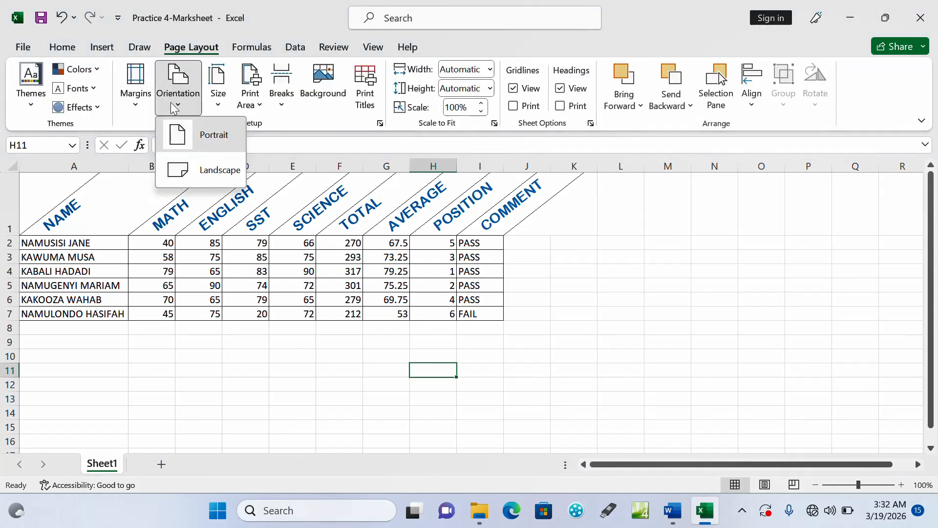
{"action": "left_click", "coordinate": [201, 176]}
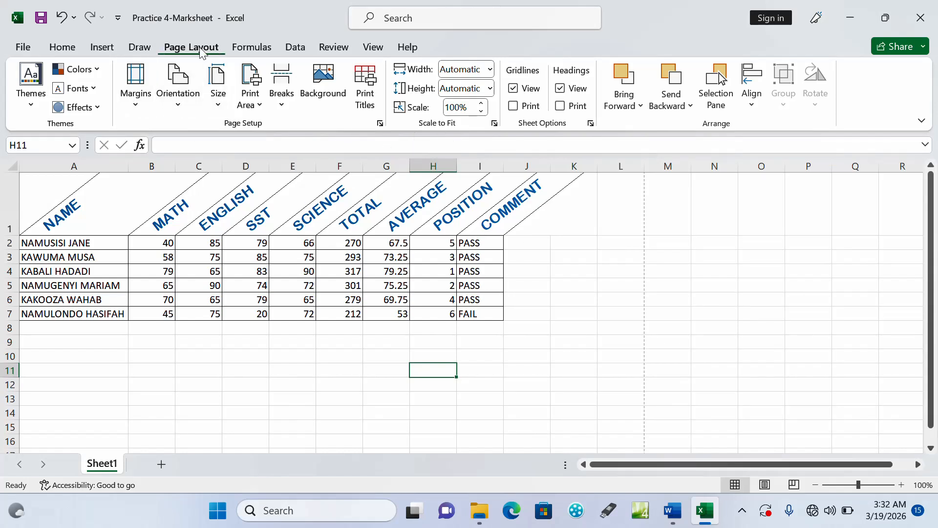
Recheck the footer requirement in the Word question document, then enter the candidate's full name in the centre header section of the Excel worksheet
{"action": "left_click", "coordinate": [102, 47]}
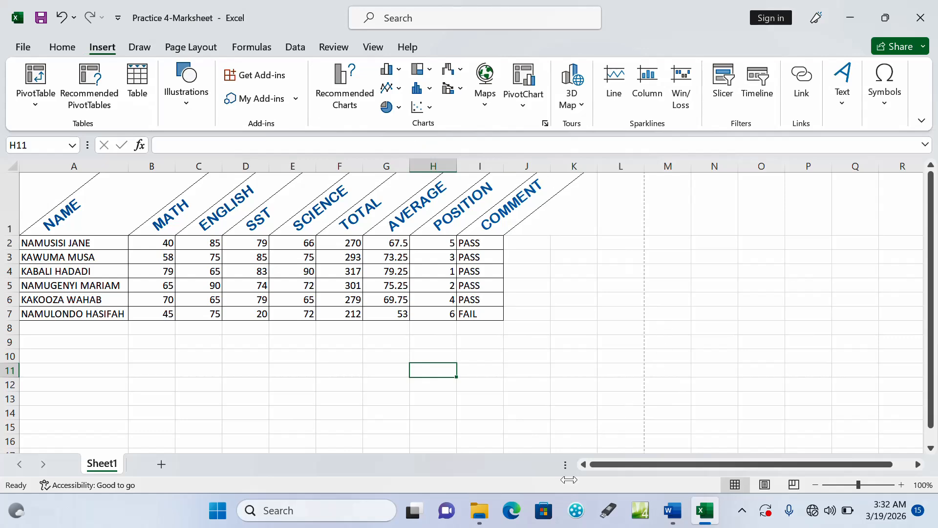
{"action": "left_click", "coordinate": [673, 511]}
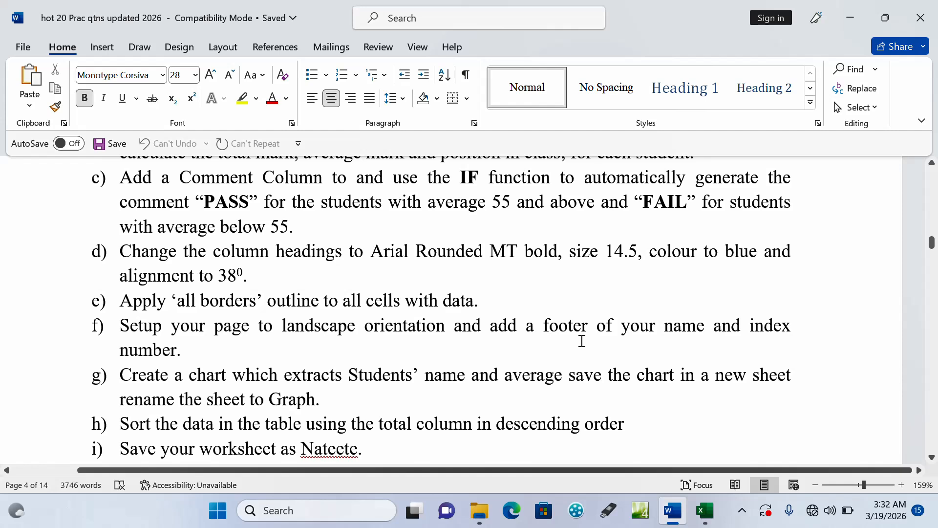
{"action": "left_click", "coordinate": [705, 511]}
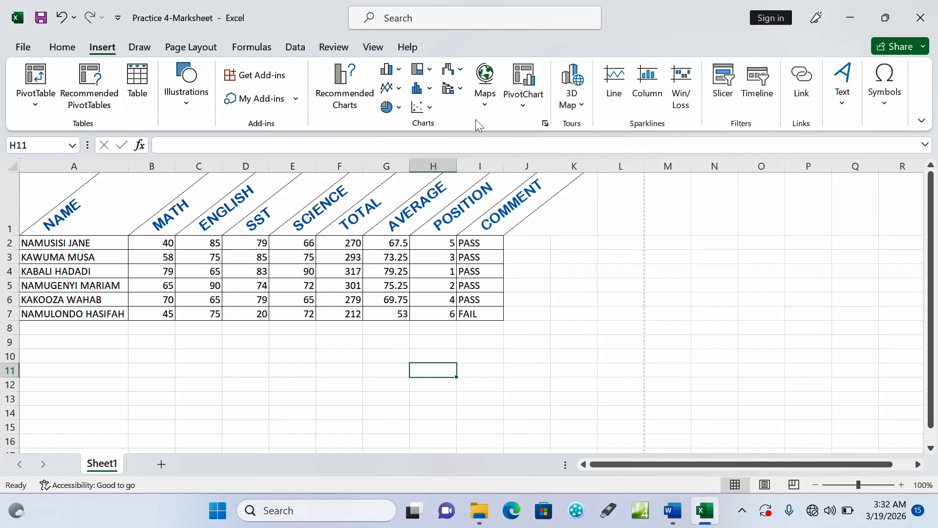
{"action": "left_click", "coordinate": [842, 105]}
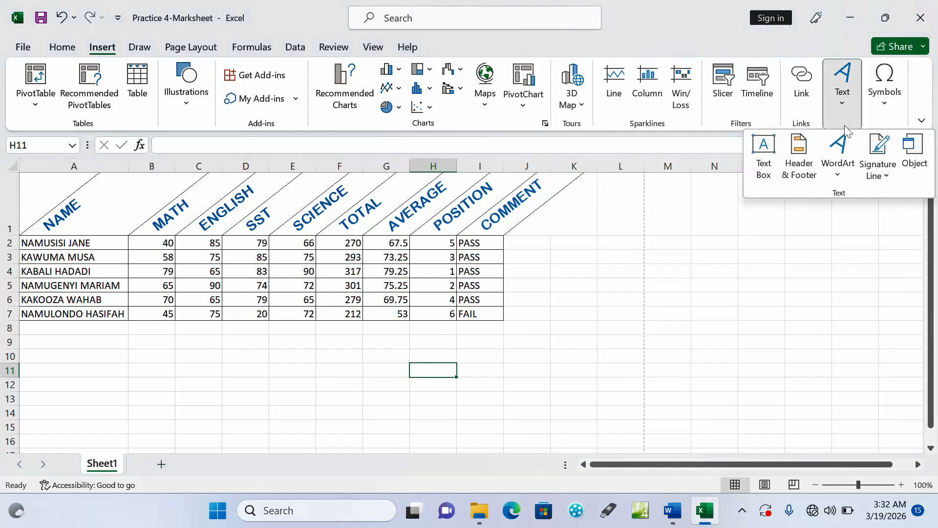
{"action": "left_click", "coordinate": [799, 169]}
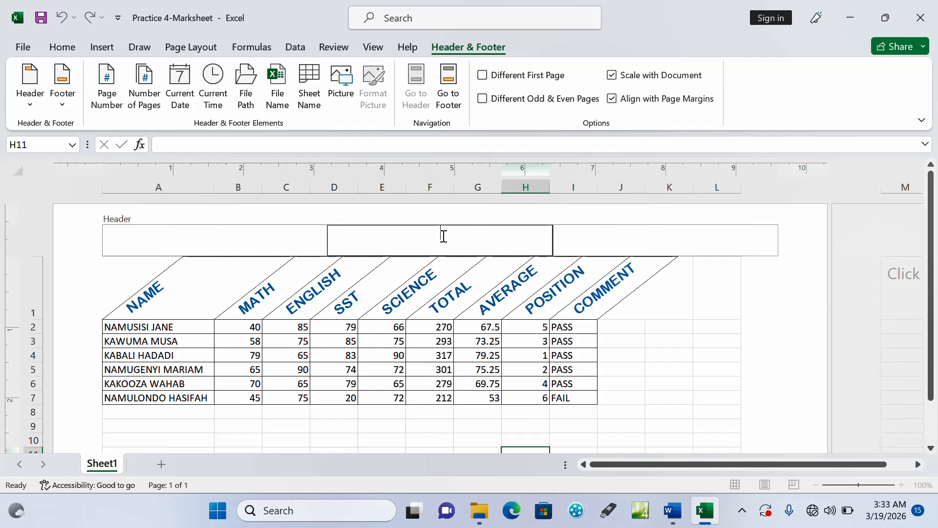
{"action": "left_click", "coordinate": [716, 337]}
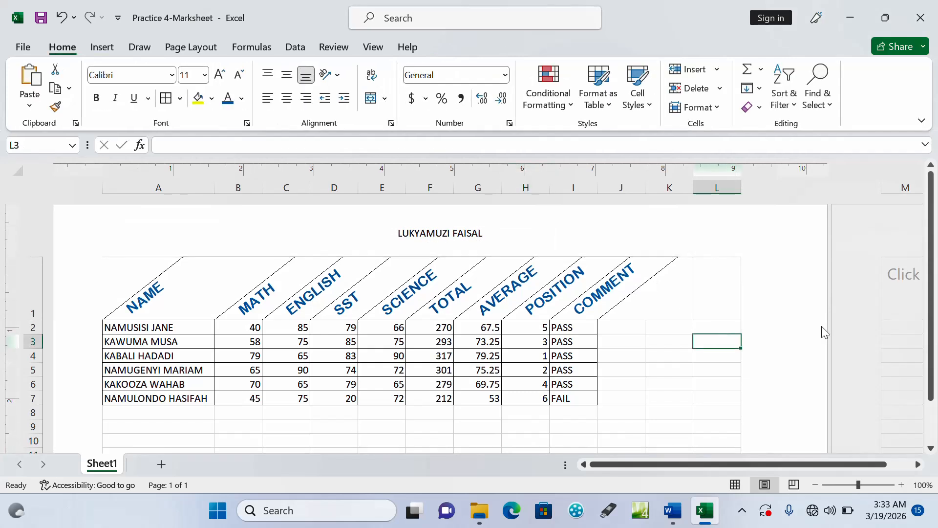
Enter the candidate's index number in the centre section of the page footer
{"action": "left_click_drag", "start_coordinate": [931, 267], "coordinate": [936, 334]}
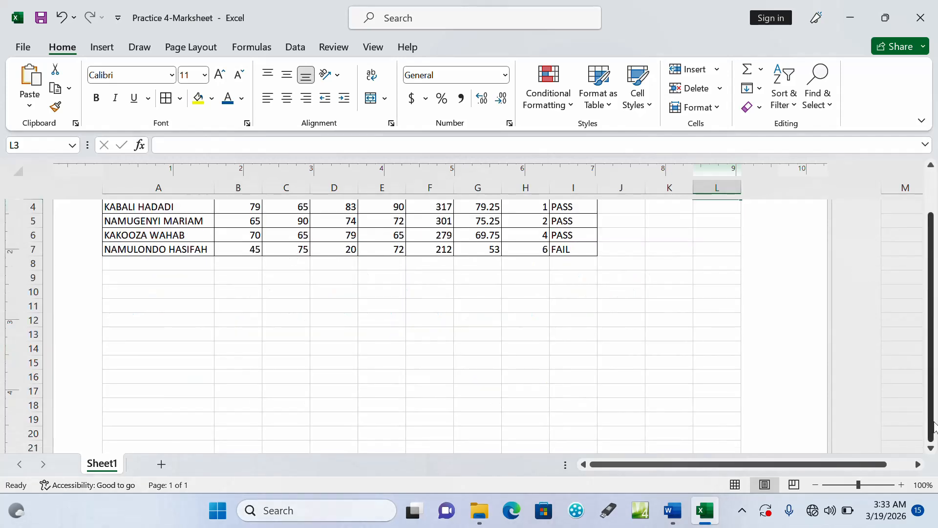
{"action": "left_click", "coordinate": [931, 449]}
{"action": "left_click", "coordinate": [932, 448]}
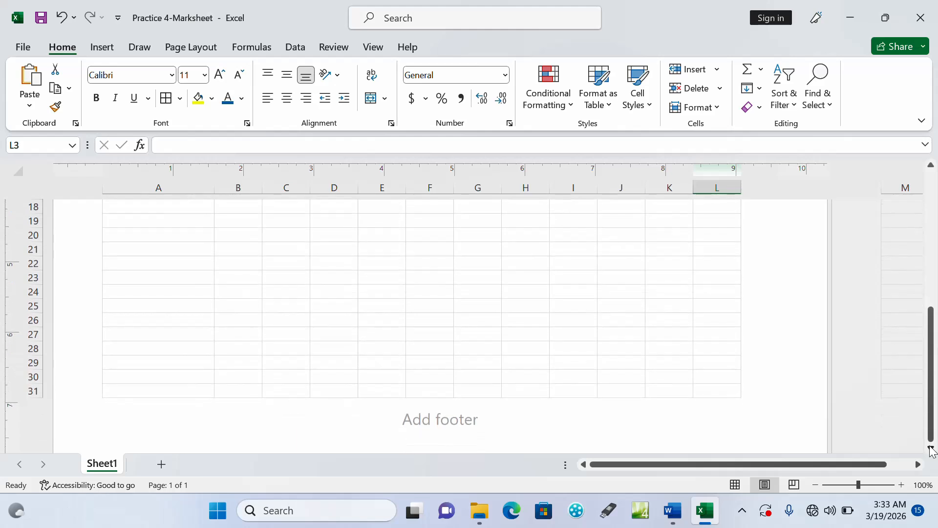
{"action": "left_click", "coordinate": [461, 419]}
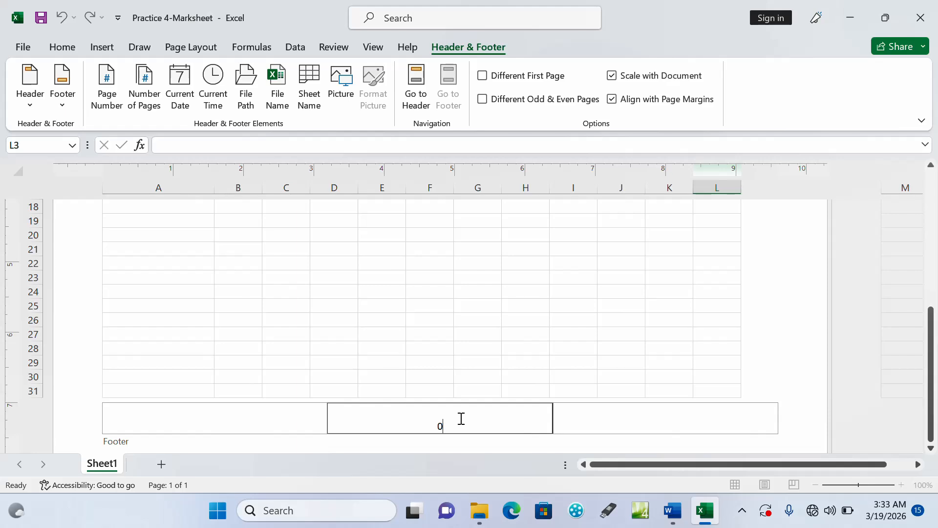
{"action": "left_click", "coordinate": [478, 364]}
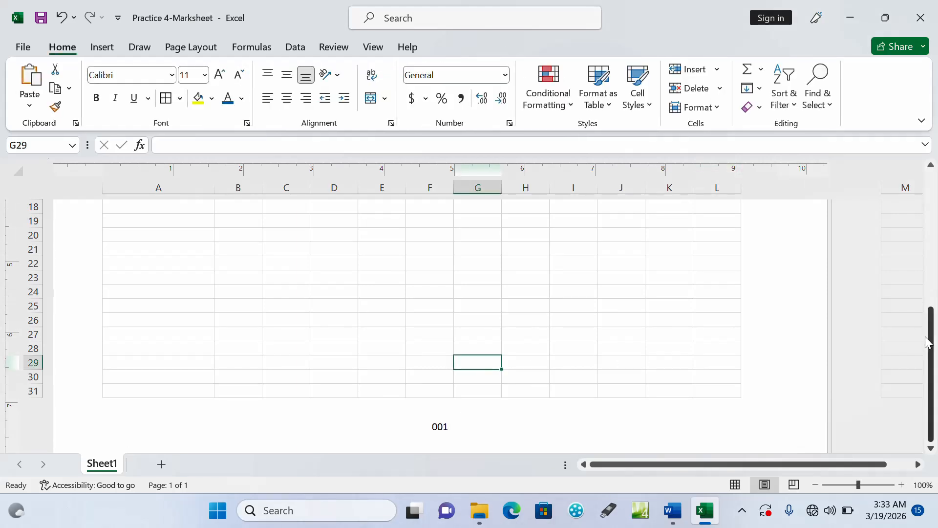
{"action": "left_click_drag", "start_coordinate": [927, 343], "coordinate": [932, 205]}
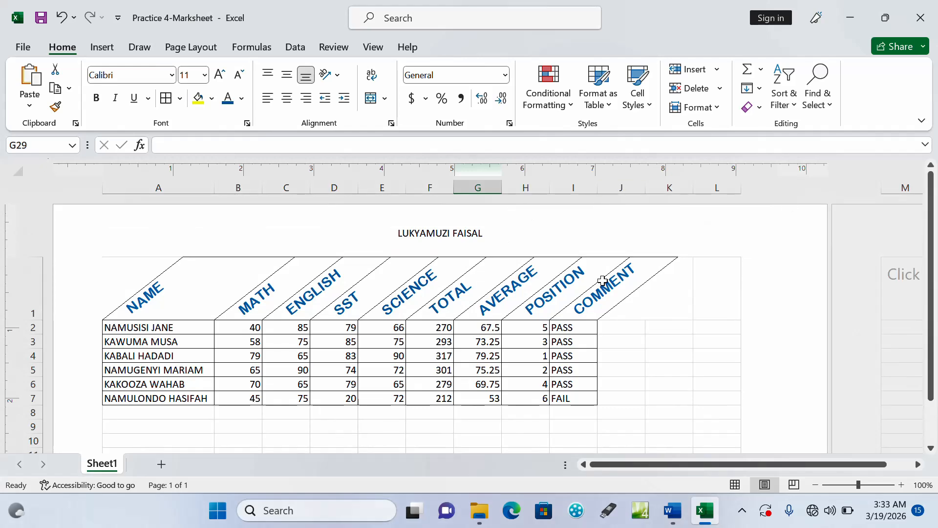
Check task g in the Word question document, then insert a 2-D clustered column chart in Excel from the NAME and AVERAGE columns
{"action": "left_click", "coordinate": [673, 511]}
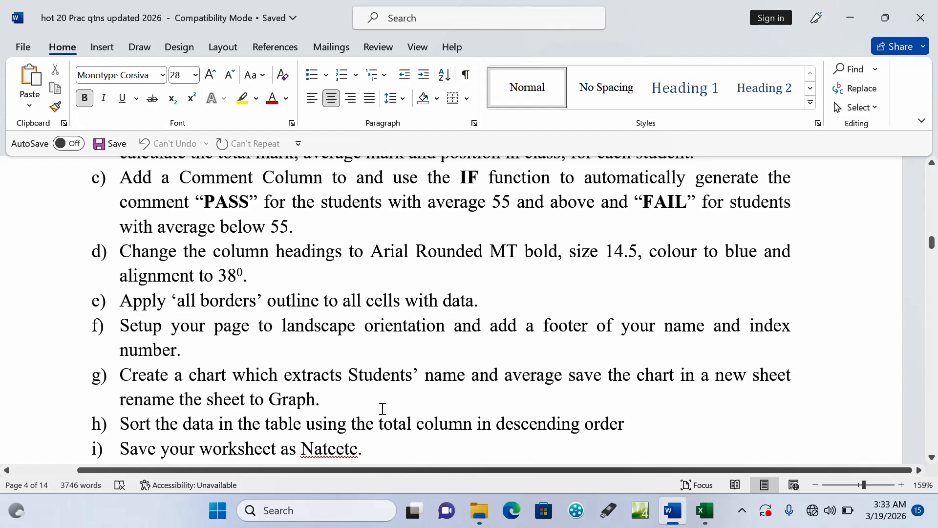
{"action": "left_click", "coordinate": [706, 511]}
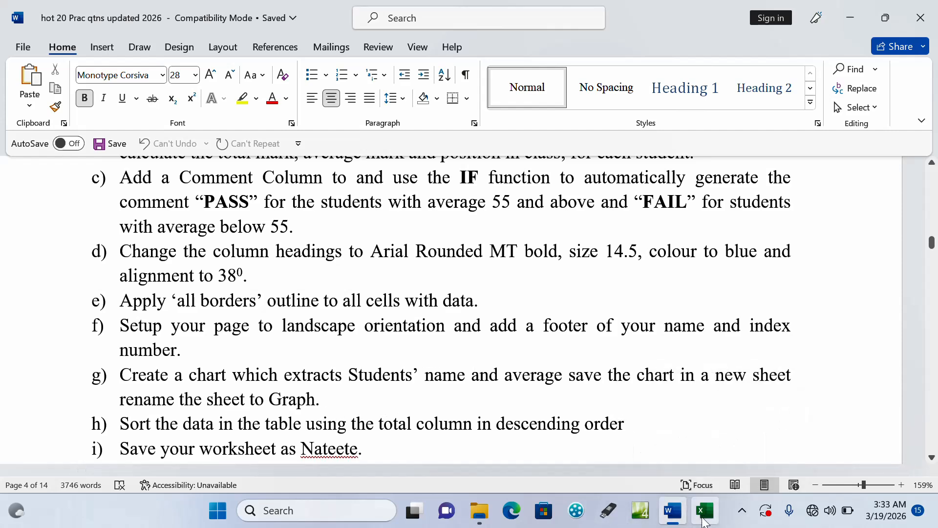
{"action": "mouse_move", "coordinate": [166, 296]}
{"action": "left_mouse_down"}
{"action": "mouse_move", "coordinate": [184, 352]}
{"action": "mouse_move", "coordinate": [163, 398]}
{"action": "left_mouse_up"}
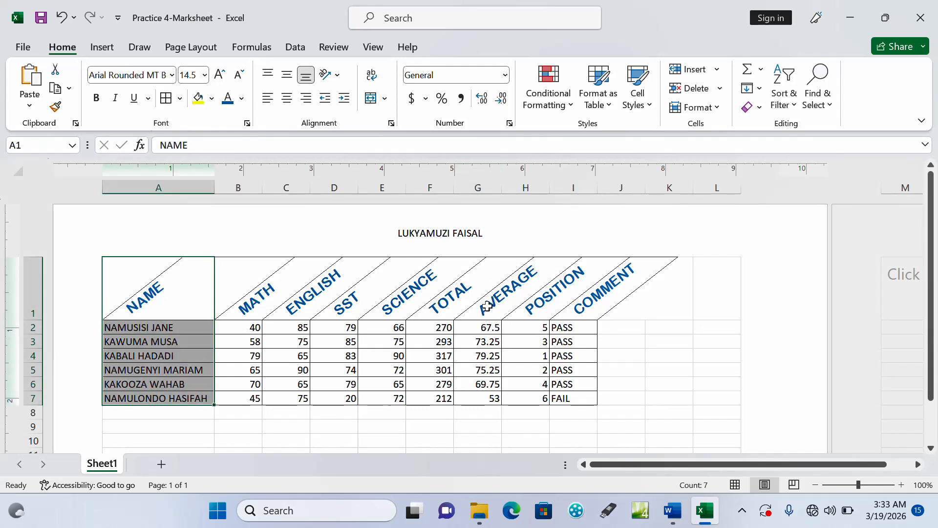
{"action": "left_click_drag", "start_coordinate": [487, 306], "coordinate": [482, 401]}
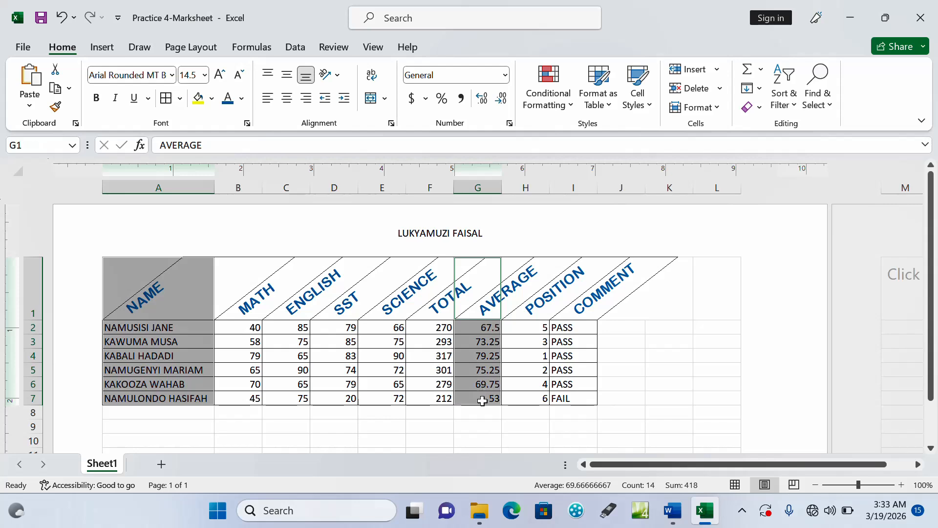
{"action": "left_click", "coordinate": [107, 49]}
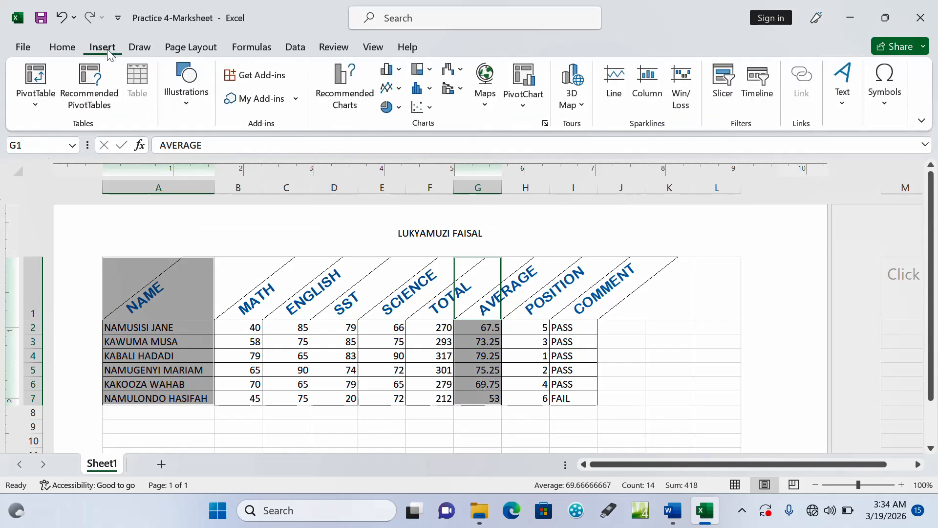
{"action": "left_click", "coordinate": [400, 71]}
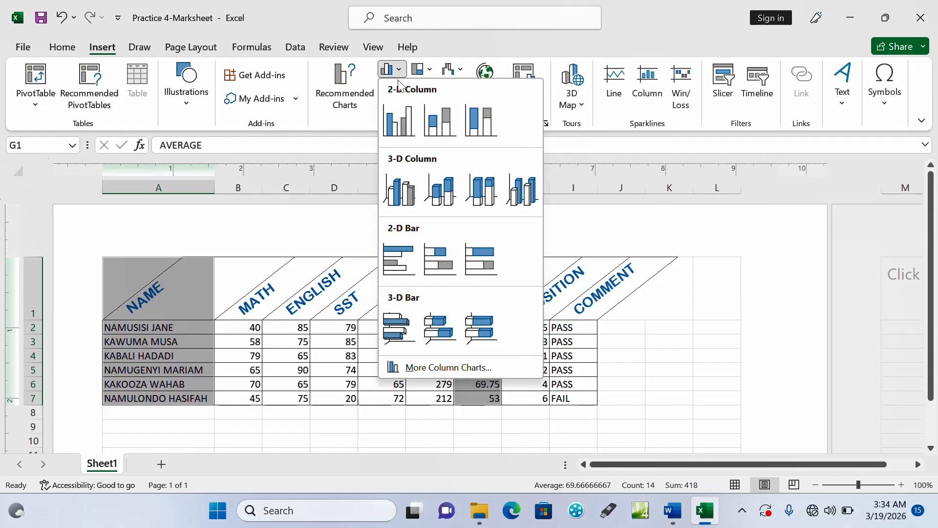
{"action": "left_click", "coordinate": [400, 122]}
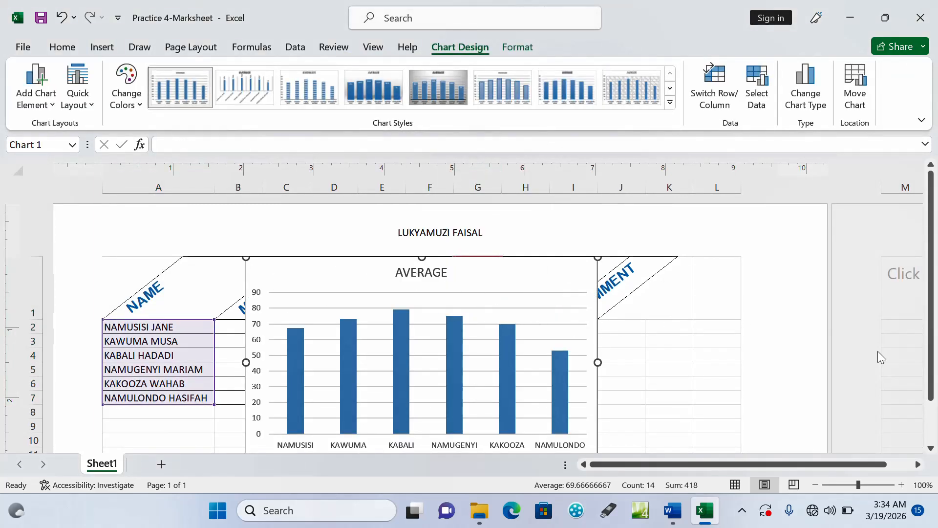
{"action": "left_click", "coordinate": [931, 448]}
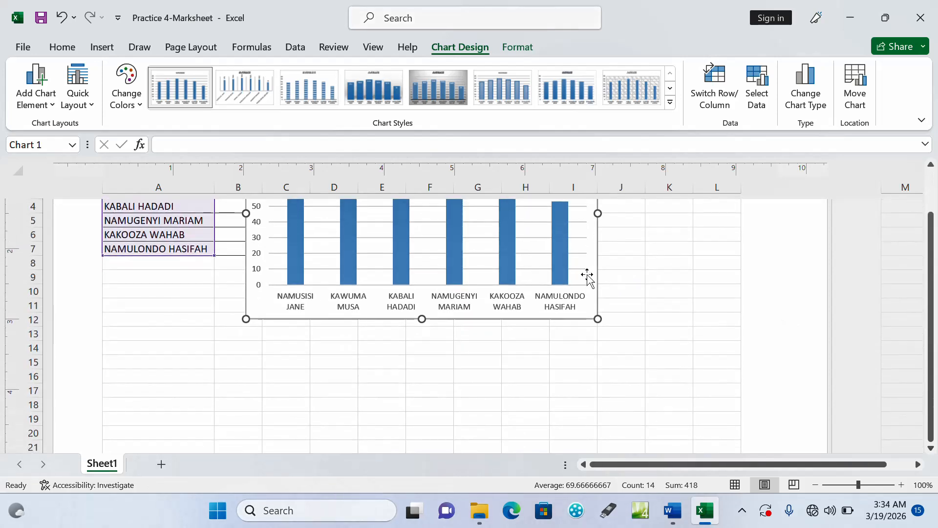
{"action": "left_click_drag", "start_coordinate": [587, 275], "coordinate": [546, 299]}
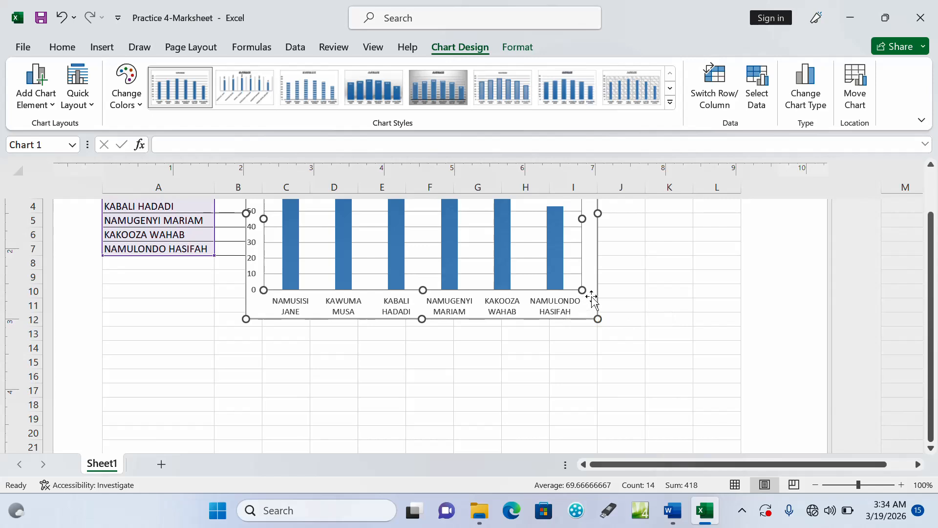
{"action": "key", "text": "ctrl+z"}
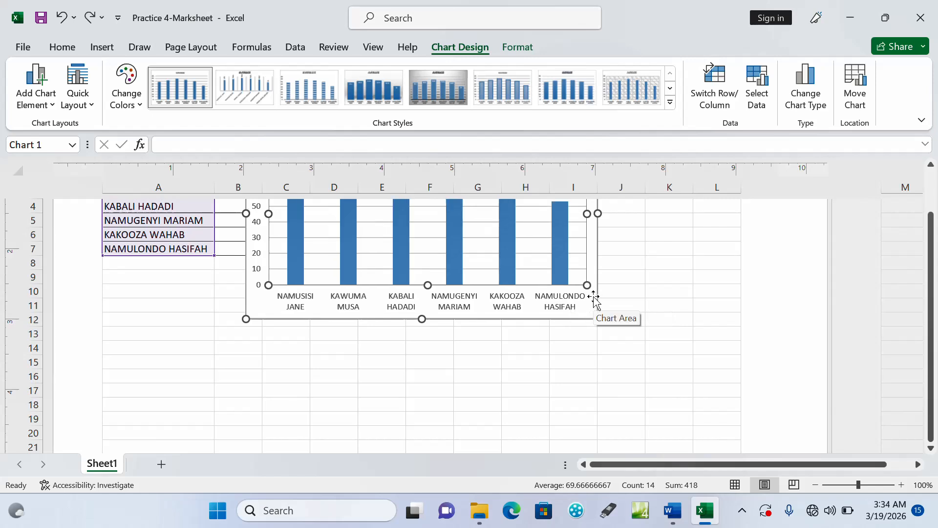
Cut the average chart from Sheet1 and paste it into a new worksheet
{"action": "right_click", "coordinate": [594, 297]}
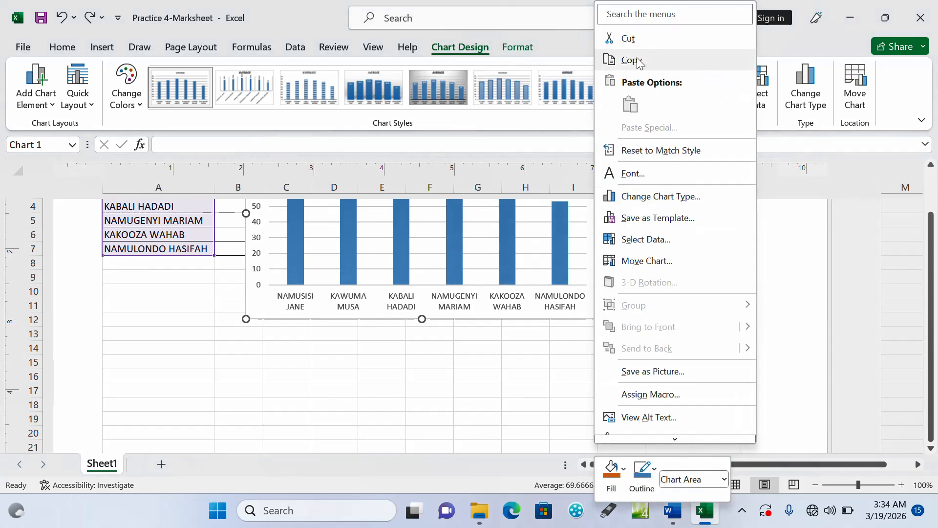
{"action": "left_click", "coordinate": [629, 38]}
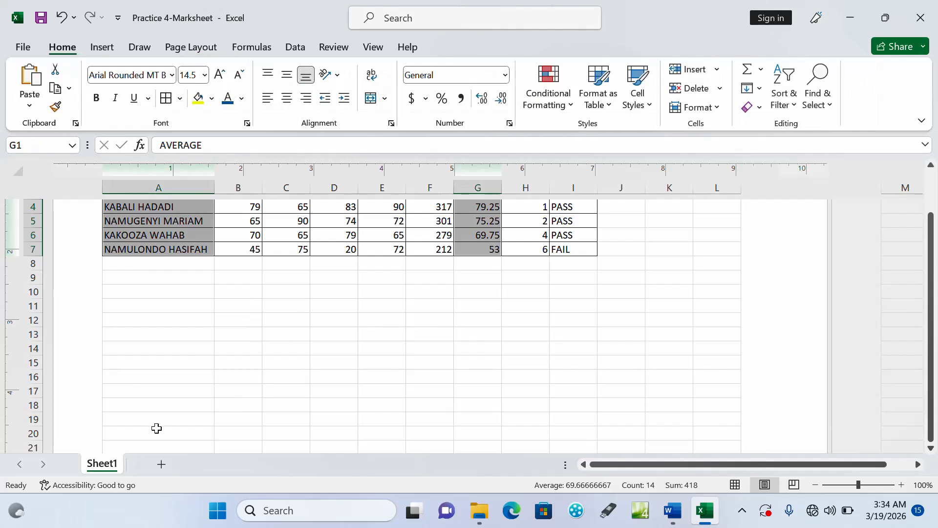
{"action": "left_click", "coordinate": [161, 466]}
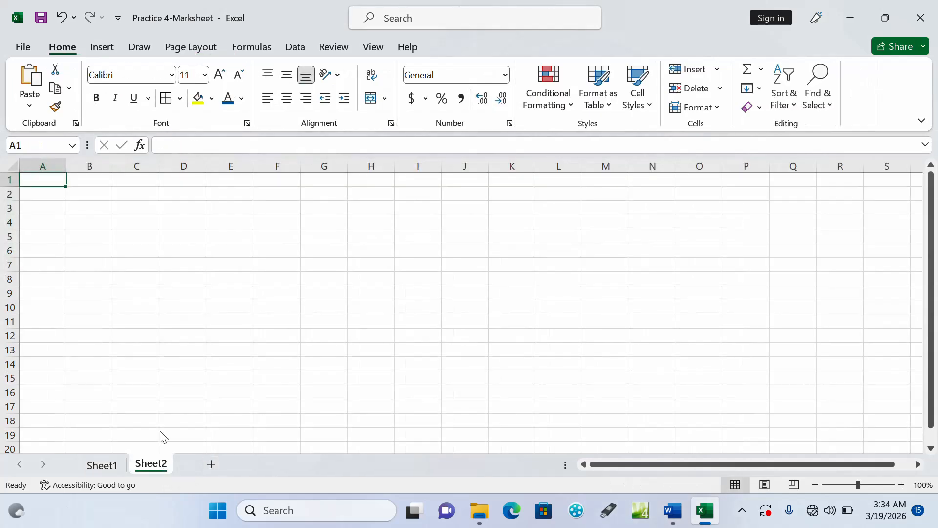
{"action": "key", "text": "ctrl+v"}
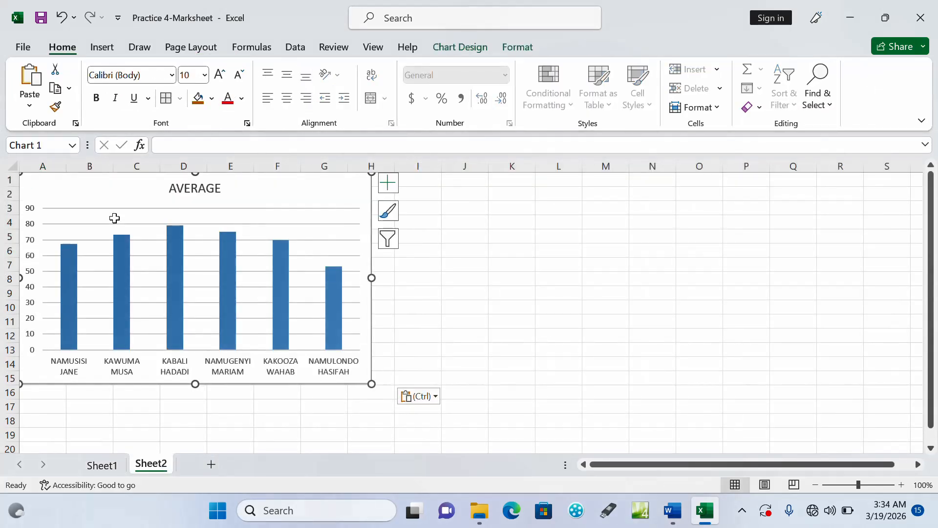
Rename the new worksheet holding the average chart as GRAPH
{"action": "right_click", "coordinate": [155, 464]}
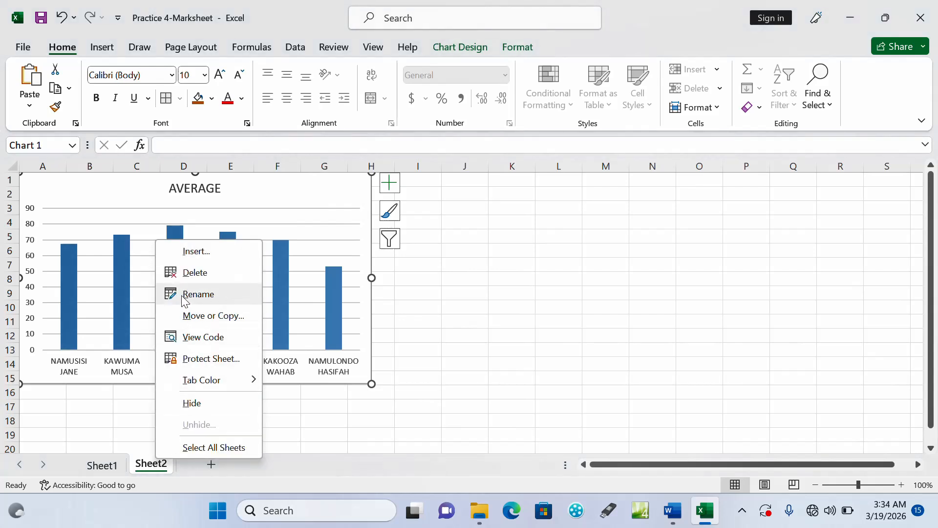
{"action": "left_click", "coordinate": [182, 295]}
{"action": "type", "text": "GR"}
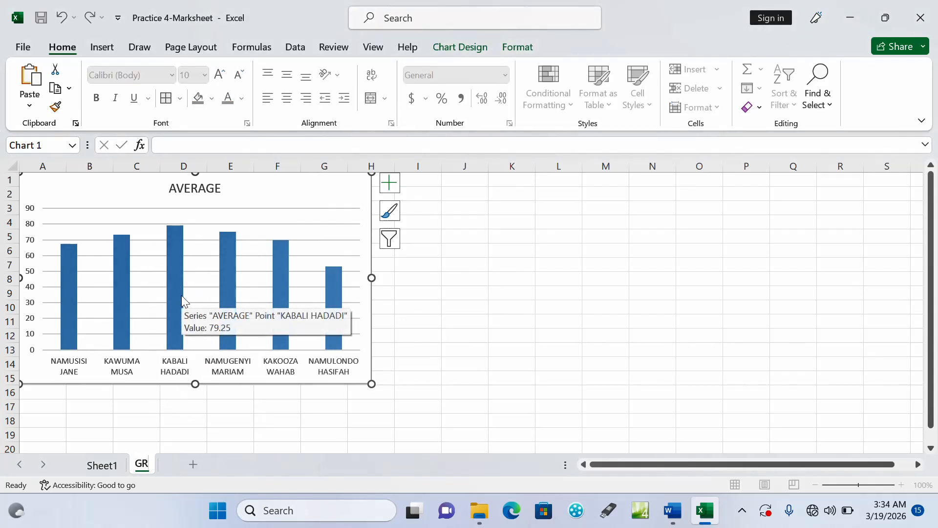
{"action": "type", "text": "APH"}
{"action": "left_click", "coordinate": [460, 245]}
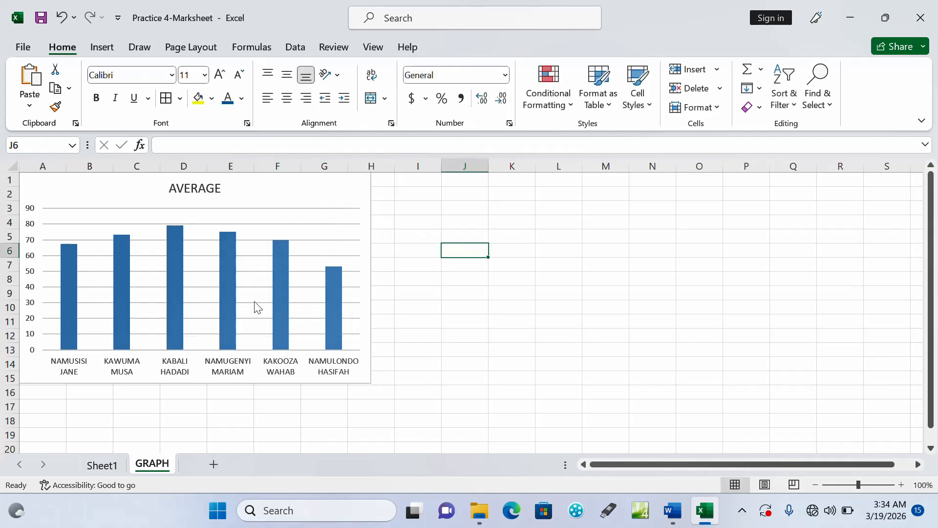
Review the marksheet table on Sheet1 and the average chart on the GRAPH sheet
{"action": "left_click", "coordinate": [100, 464]}
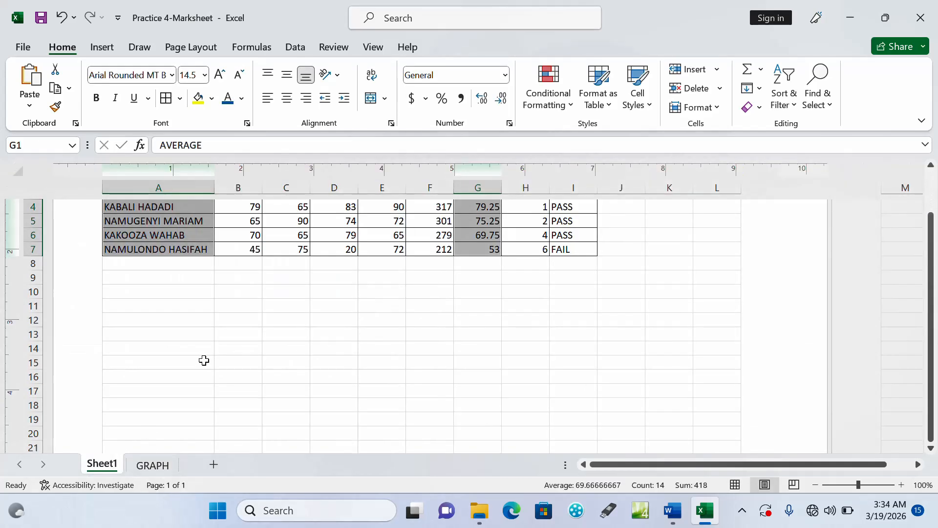
{"action": "left_click", "coordinate": [203, 362]}
{"action": "left_click_drag", "start_coordinate": [929, 315], "coordinate": [929, 262]}
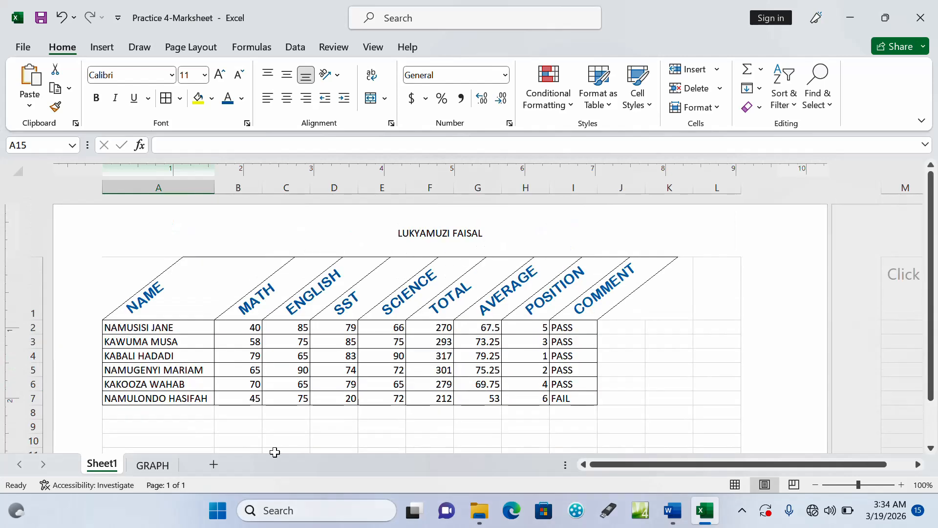
{"action": "left_click", "coordinate": [152, 466]}
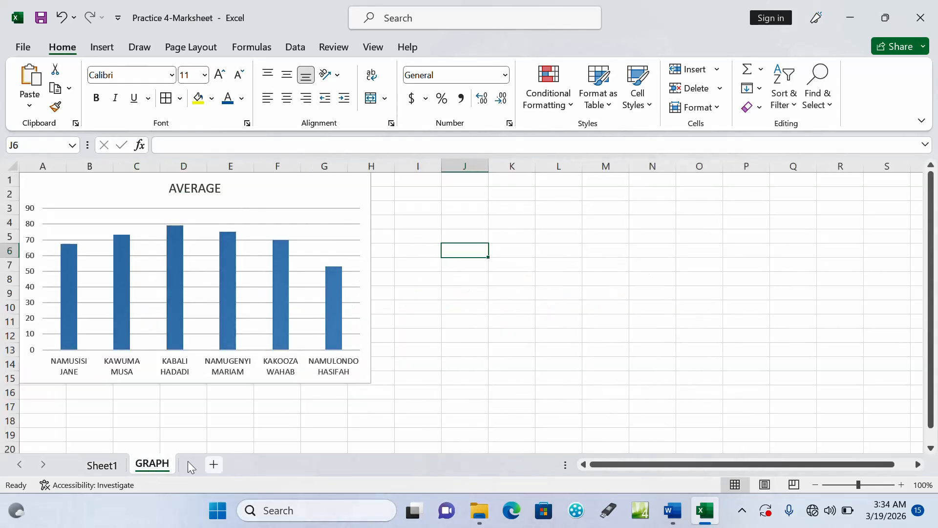
{"action": "left_click", "coordinate": [496, 341]}
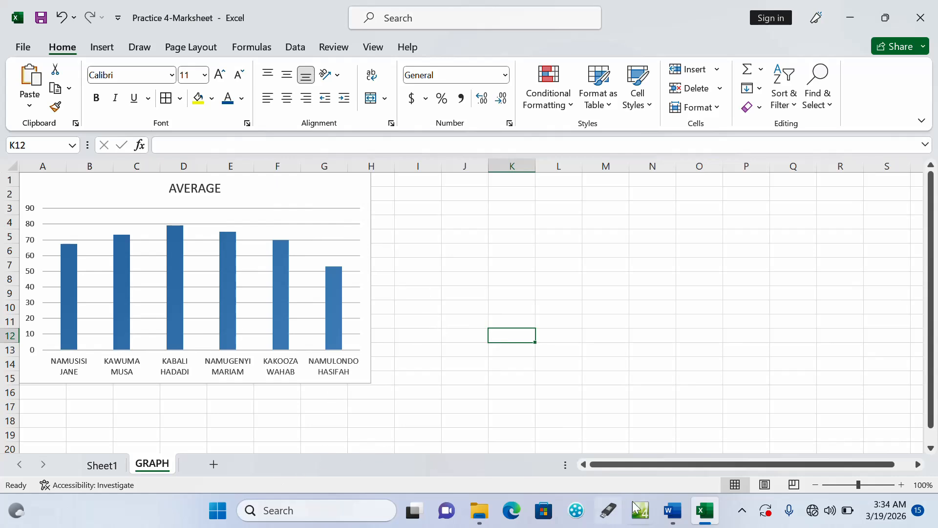
Check task h in the Word question document, then sort the Excel marksheet by TOTAL from largest to smallest, expanding the selection
{"action": "left_click", "coordinate": [673, 511]}
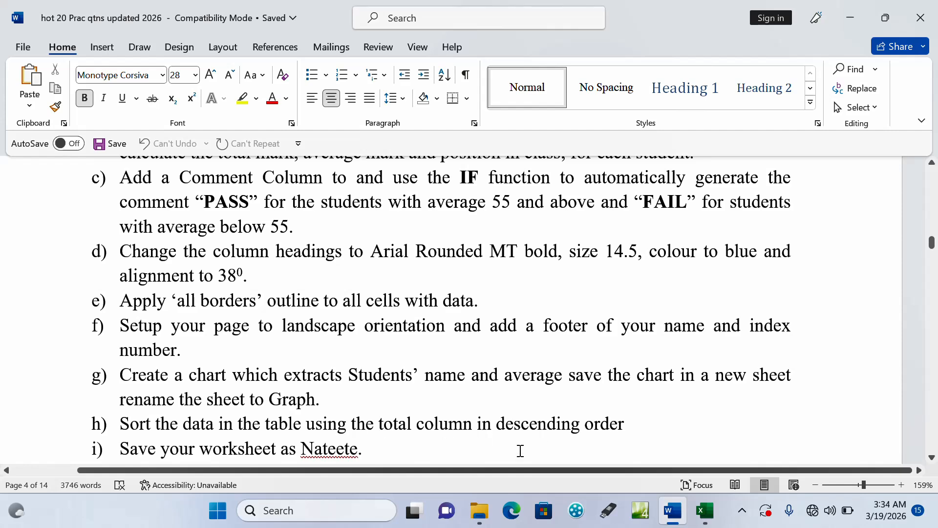
{"action": "left_click", "coordinate": [705, 514]}
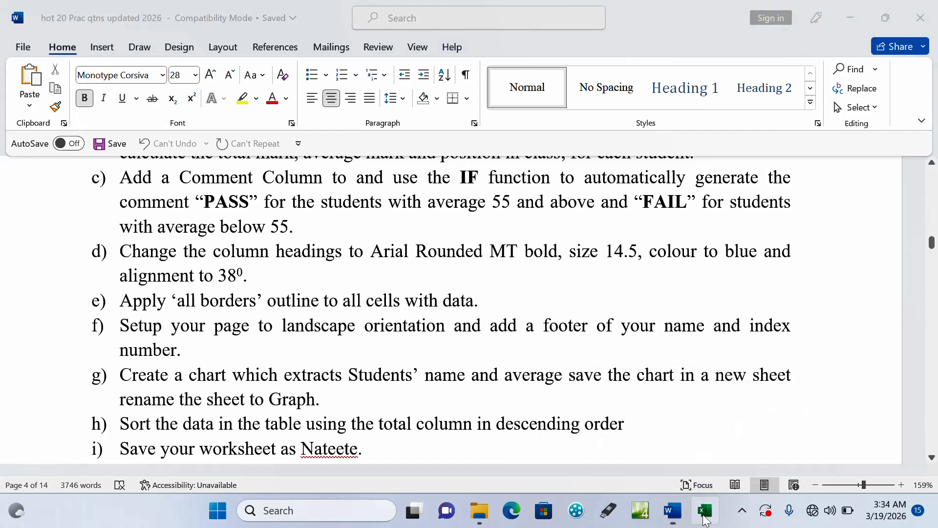
{"action": "left_click", "coordinate": [116, 464]}
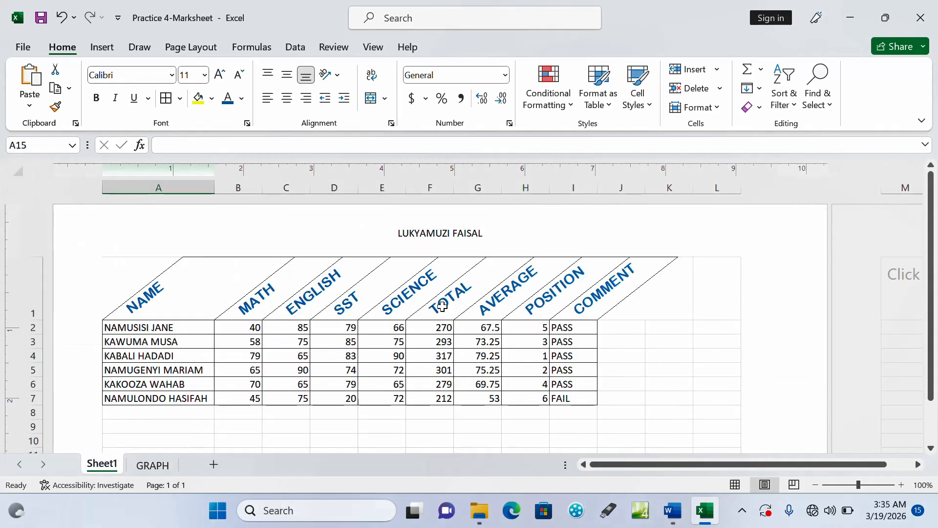
{"action": "left_click_drag", "start_coordinate": [439, 328], "coordinate": [439, 400]}
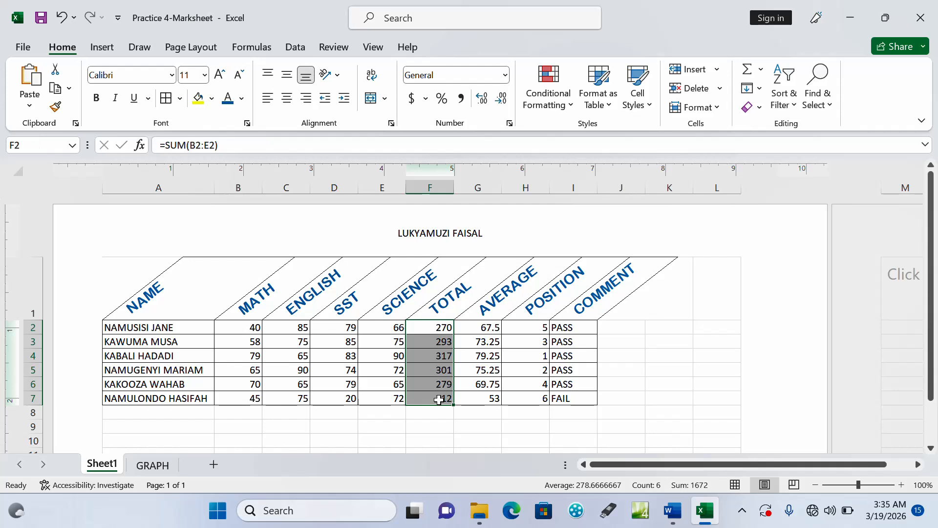
{"action": "left_click", "coordinate": [788, 92]}
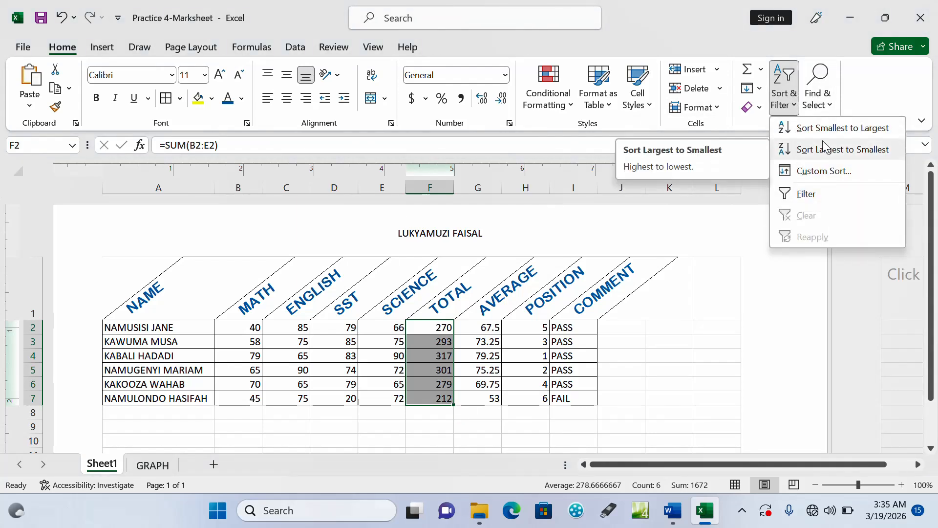
{"action": "left_click", "coordinate": [826, 144]}
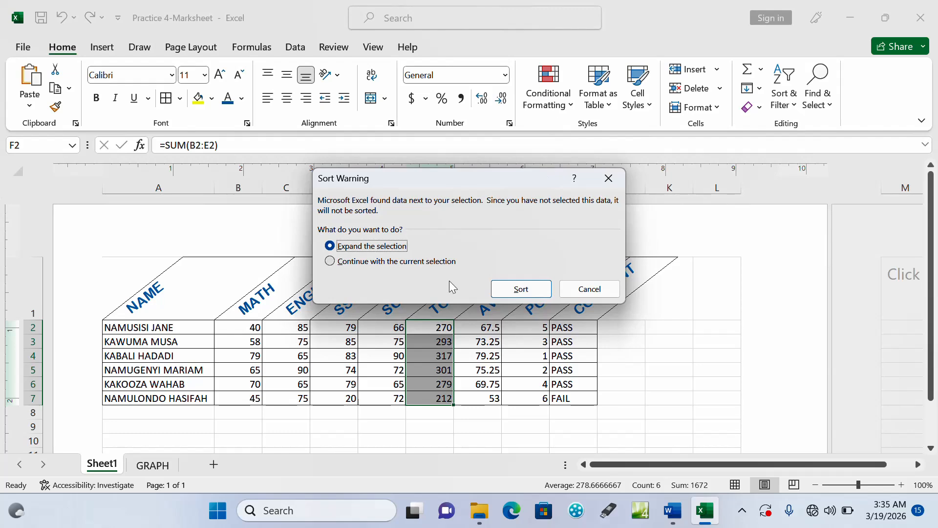
{"action": "left_click", "coordinate": [511, 288]}
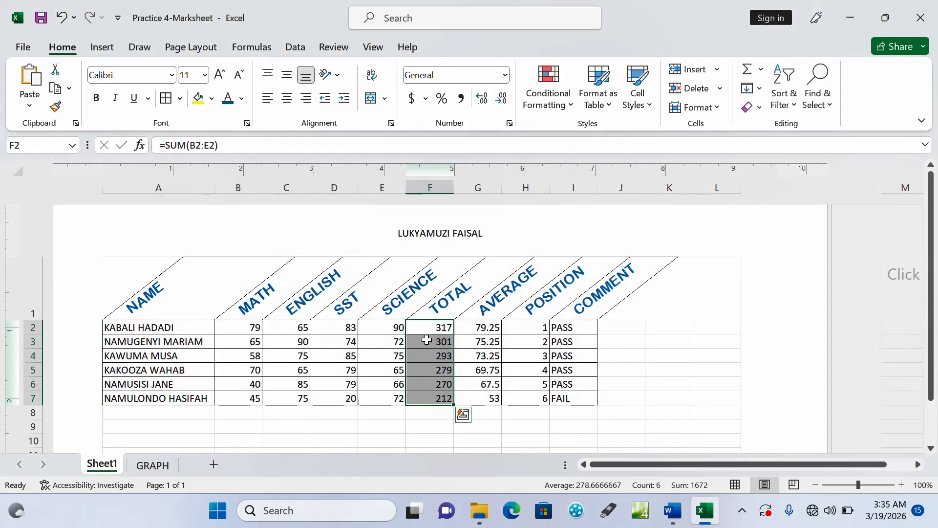
Check the POSITION values of the first and last students in the sorted marksheet
{"action": "left_click", "coordinate": [530, 332]}
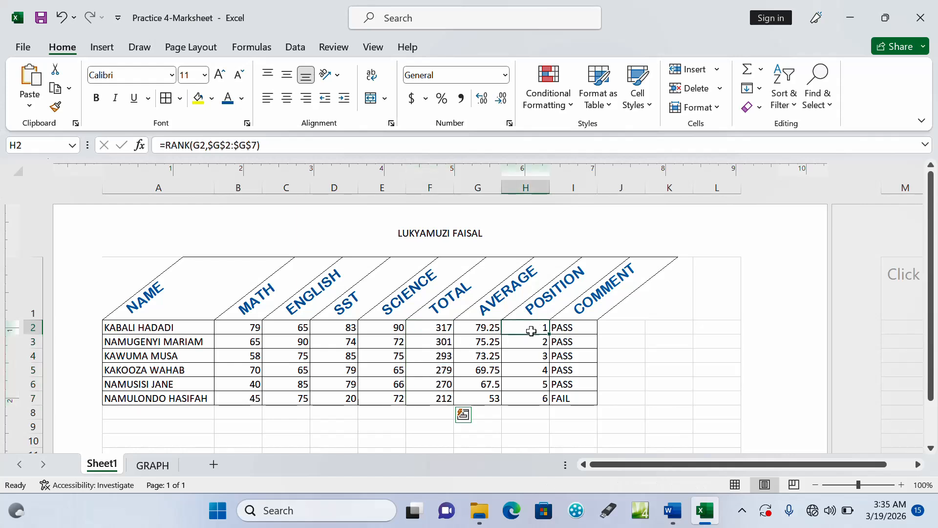
{"action": "left_click", "coordinate": [540, 400]}
{"action": "left_click", "coordinate": [634, 396]}
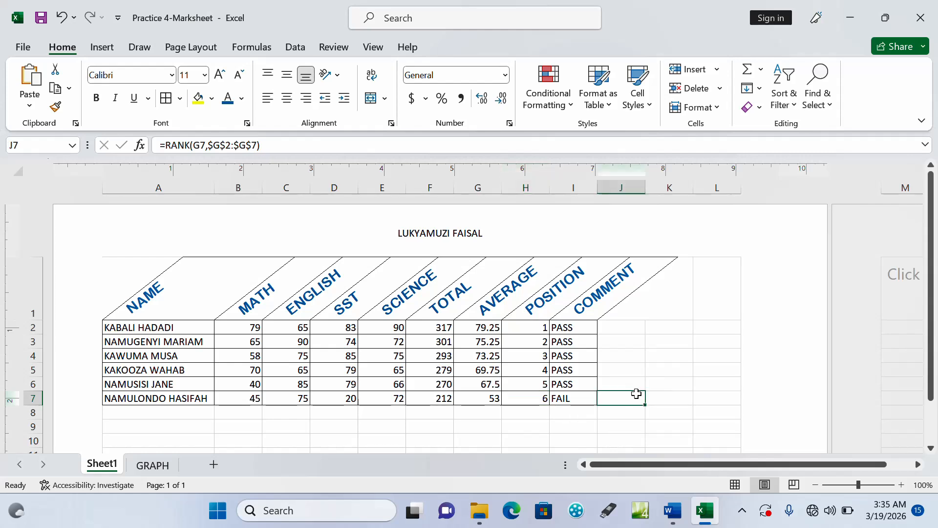
{"action": "left_click", "coordinate": [295, 440]}
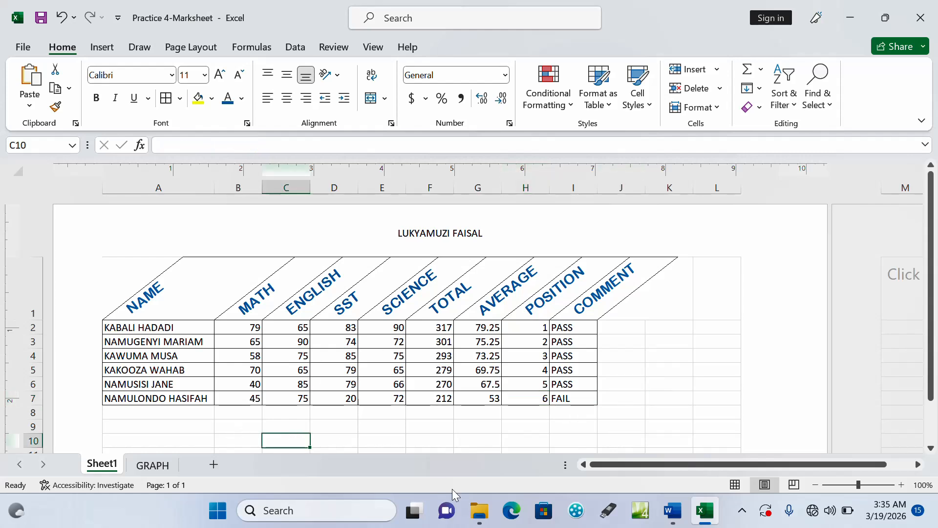
Check task i in the Word question document, then return to Excel and save the workbook under its existing name
{"action": "left_click", "coordinate": [672, 511]}
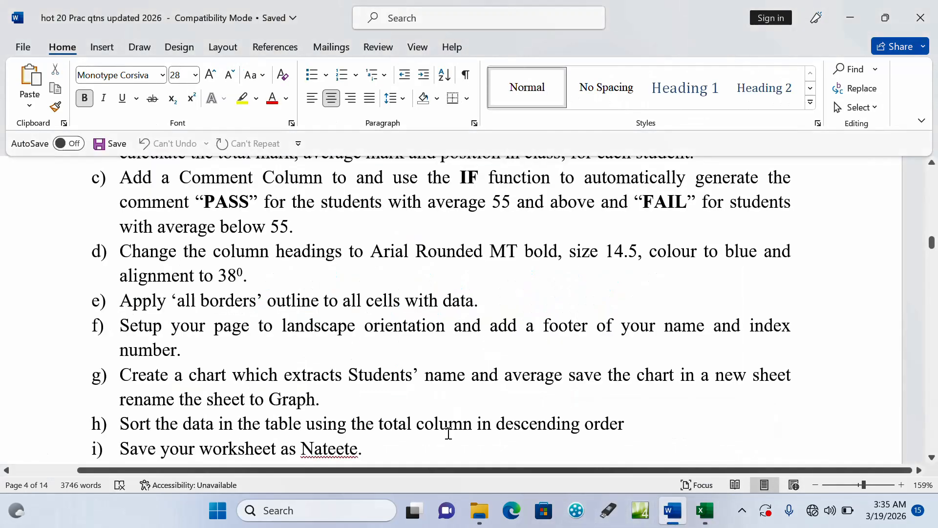
{"action": "left_click", "coordinate": [356, 448]}
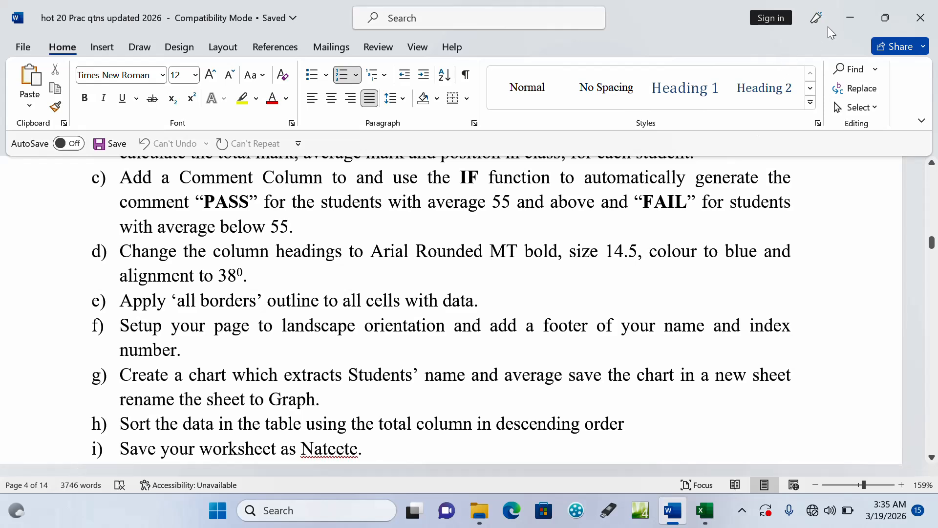
{"action": "left_click", "coordinate": [851, 25]}
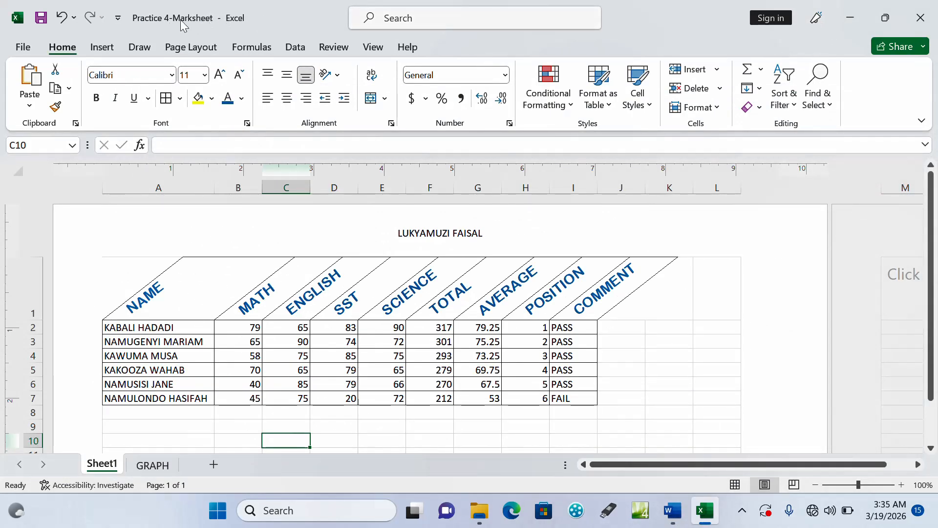
{"action": "left_click", "coordinate": [44, 22]}
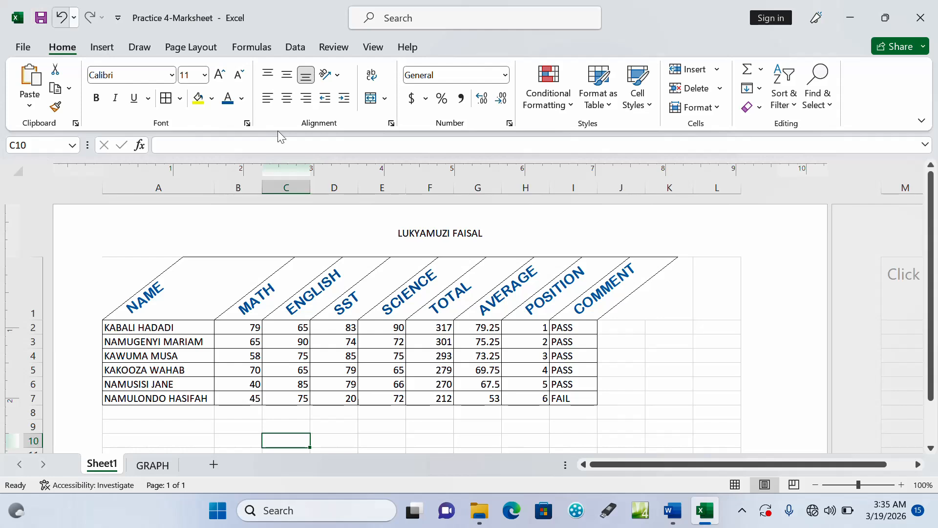